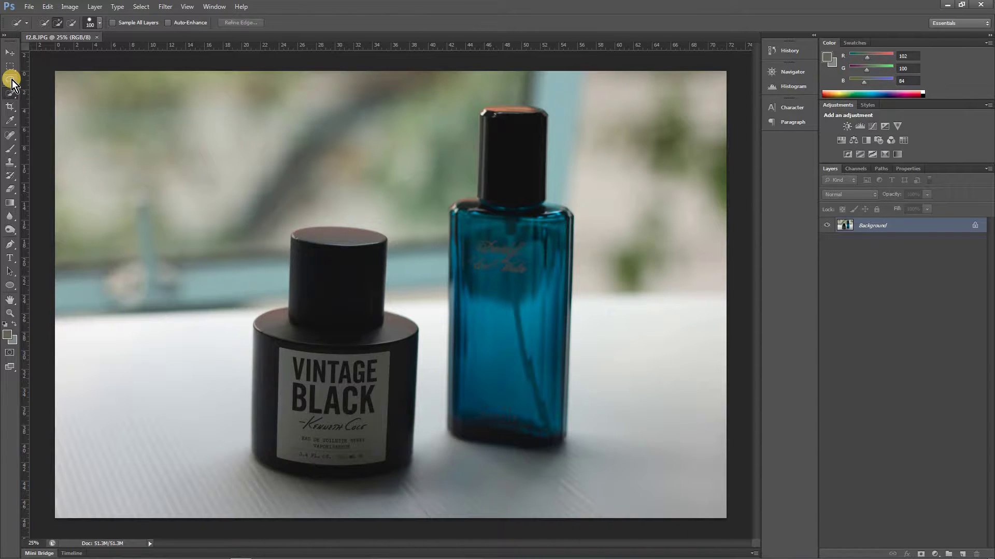
Step: Activate the Lasso tool and view the variants in its tool group
click(11, 80)
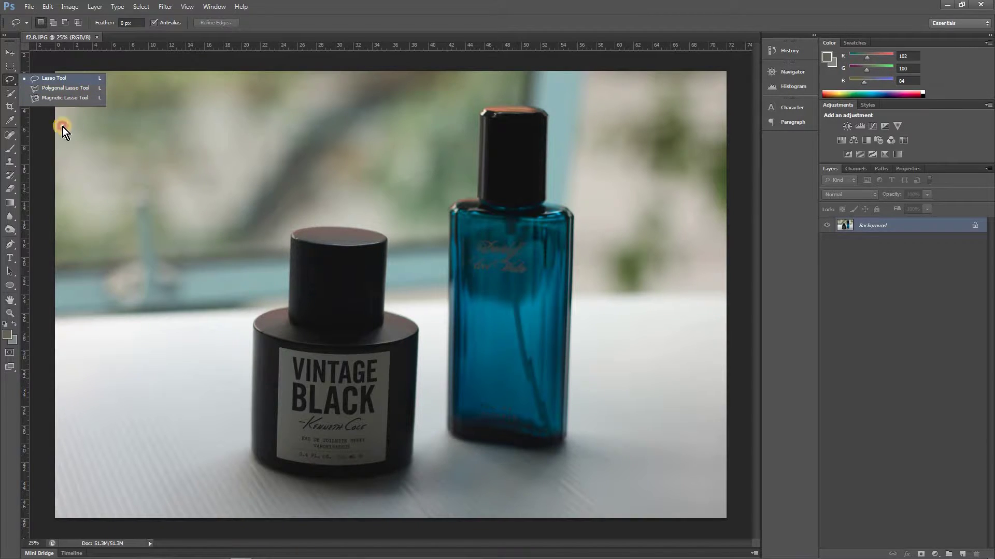
click(11, 83)
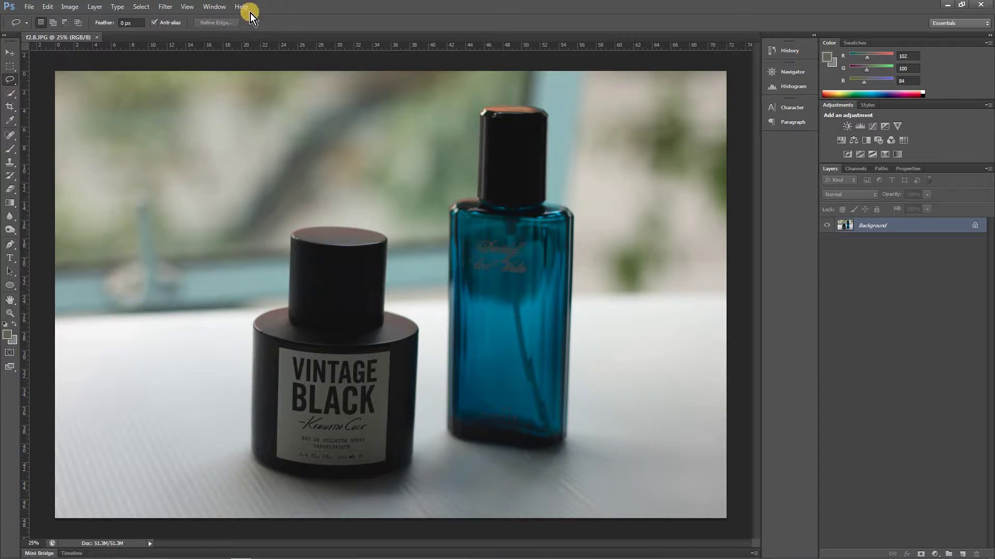
click(11, 52)
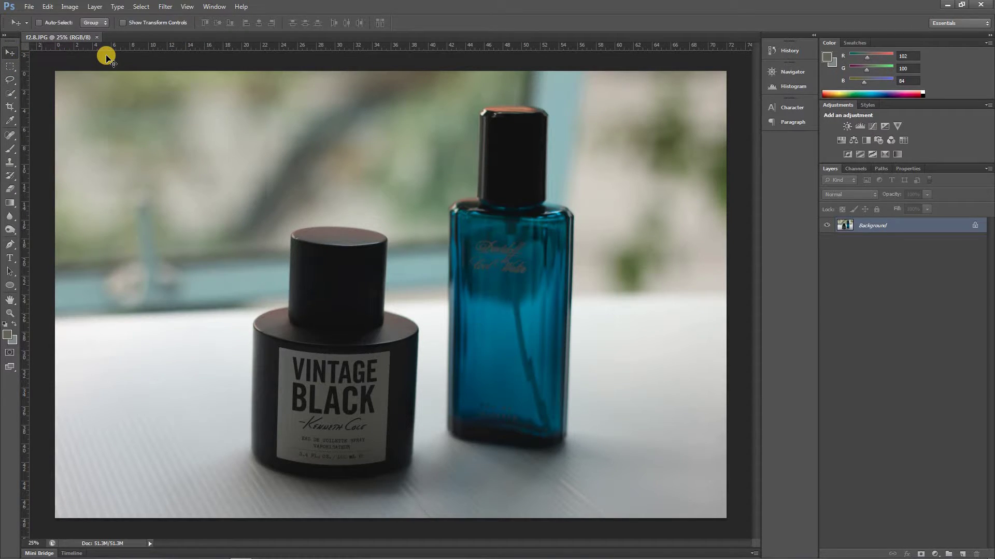
key(l)
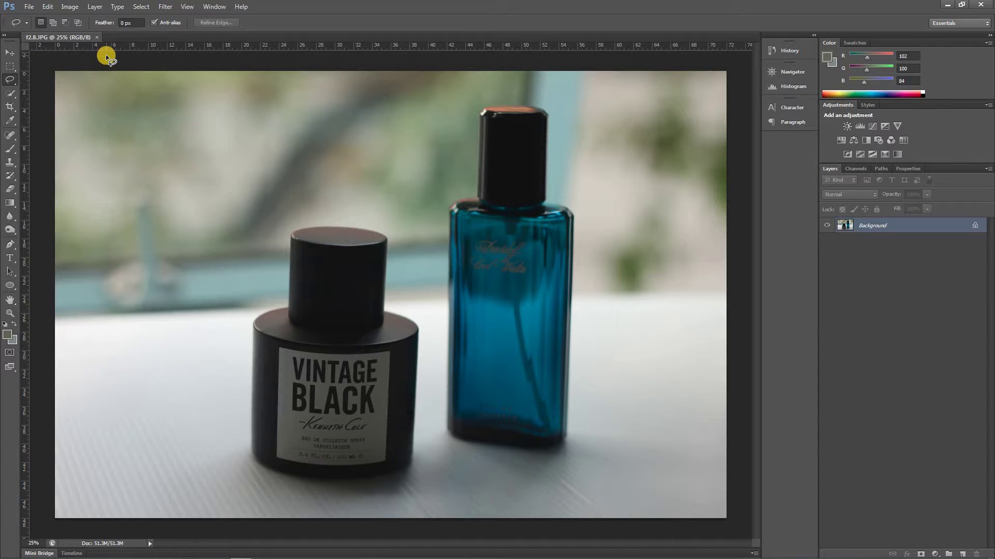
Step: Cycle through the Lasso, Polygonal Lasso and Magnetic Lasso variants, returning to the standard Lasso tool
key(shift+l)
key(shift+l)
key(shift+l)
key(shift+l)
key(shift+l)
key(shift+l)
key(shift+l)
key(shift+l)
key(shift+l)
key(shift+l)
key(shift+l)
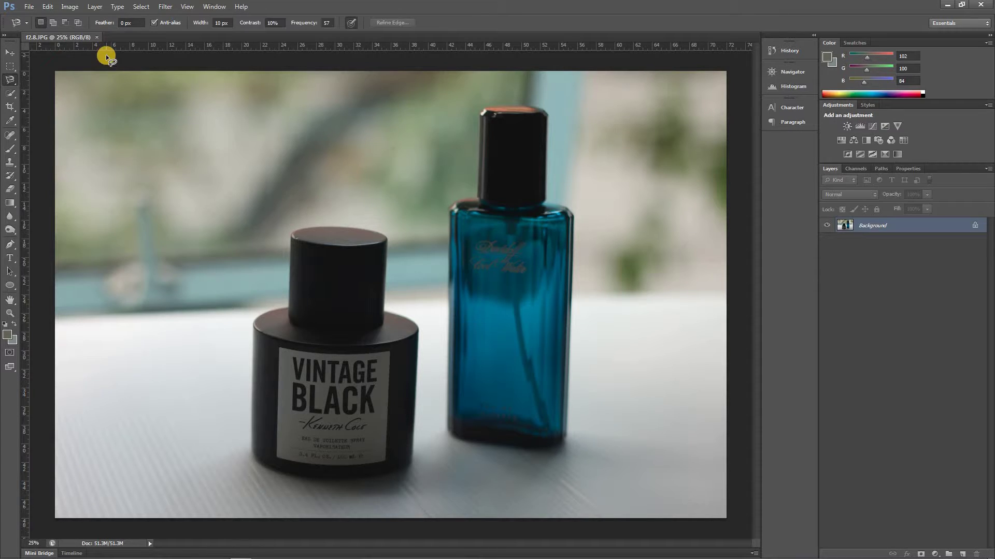
key(shift+l)
key(shift+l)
key(shift+l)
key(shift+l)
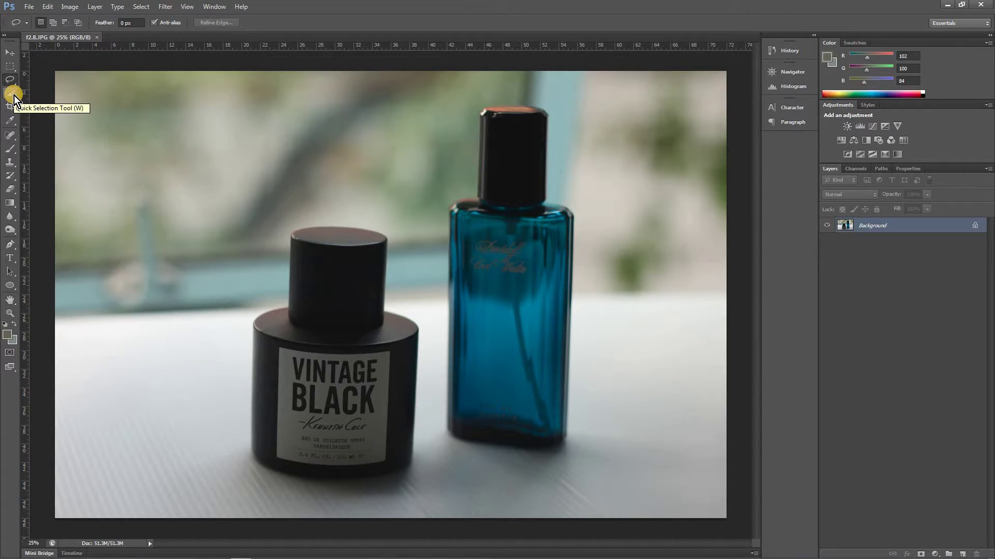
Step: View the healing tool group and cycle through its variants, including Spot Healing Brush, Patch and Content-Aware Move
click(14, 140)
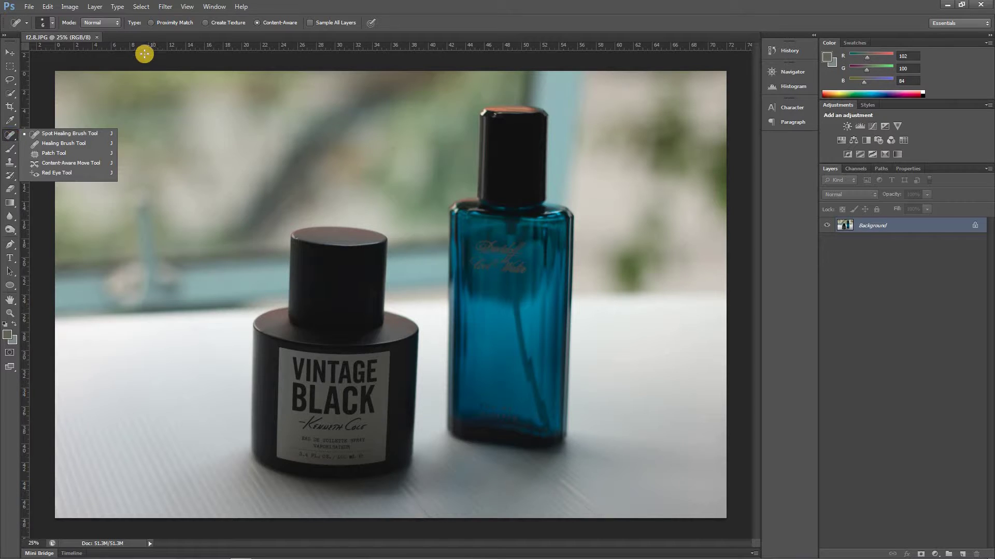
click(145, 36)
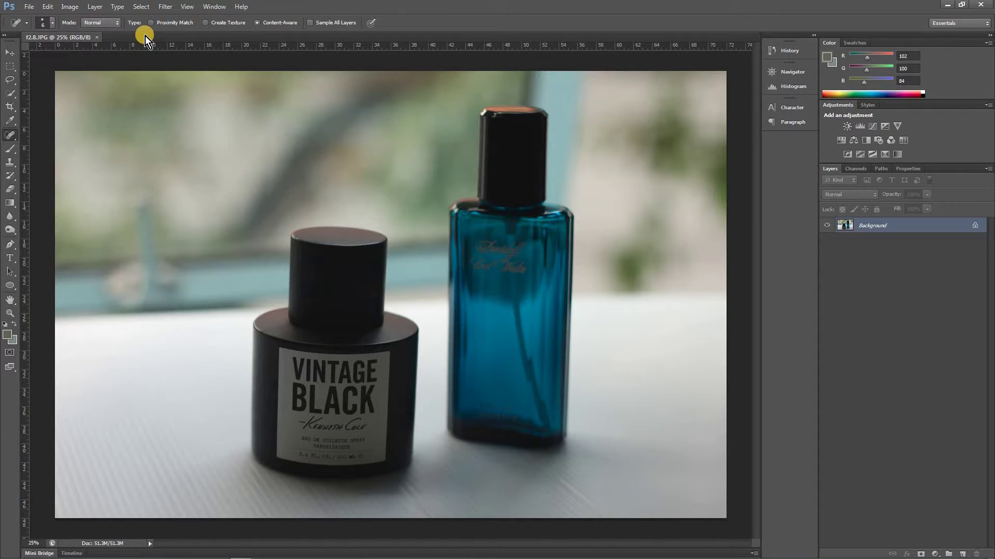
key(shift+j)
key(shift+j)
key(shift+j)
key(shift+j)
key(shift+j)
key(shift+j)
key(shift+j)
key(shift+j)
key(shift+j)
key(shift+j)
key(shift+j)
key(shift+j)
key(shift+j)
key(shift+j)
key(shift+j)
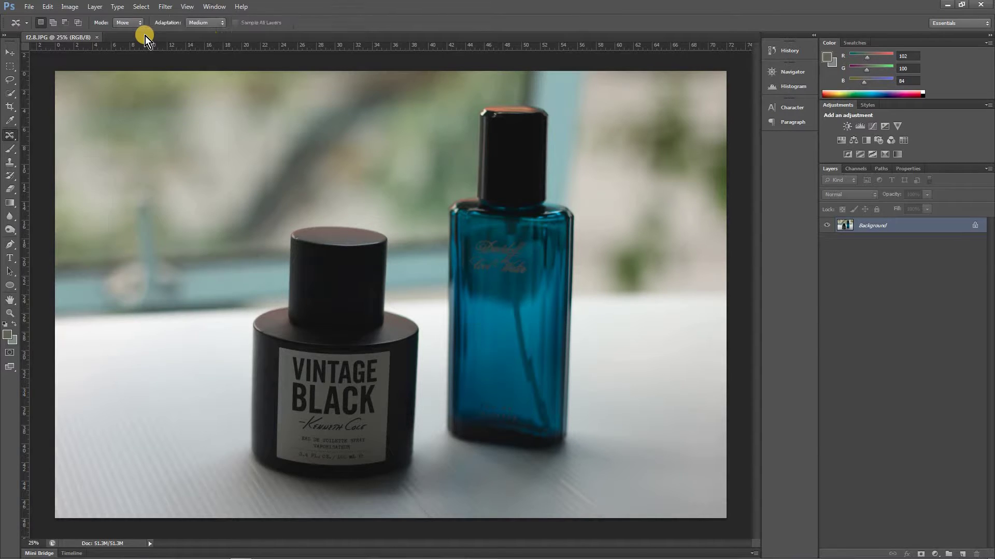
key(shift+j)
key(shift+j)
key(shift+j)
key(shift+j)
key(shift+j)
key(shift+j)
key(shift+j)
key(shift+j)
key(shift+j)
key(shift+j)
key(shift+j)
key(shift+j)
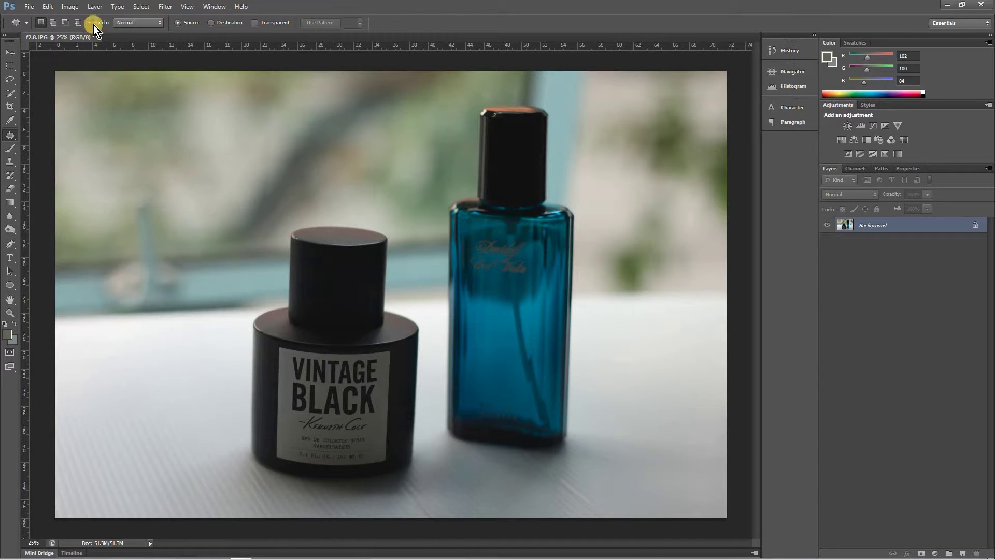
key(shift+j)
key(shift+j)
key(shift+j)
key(shift+j)
key(shift+j)
key(shift+j)
key(shift+j)
key(shift+j)
key(shift+j)
key(shift+j)
key(shift+j)
key(shift+j)
key(shift+j)
key(shift+j)
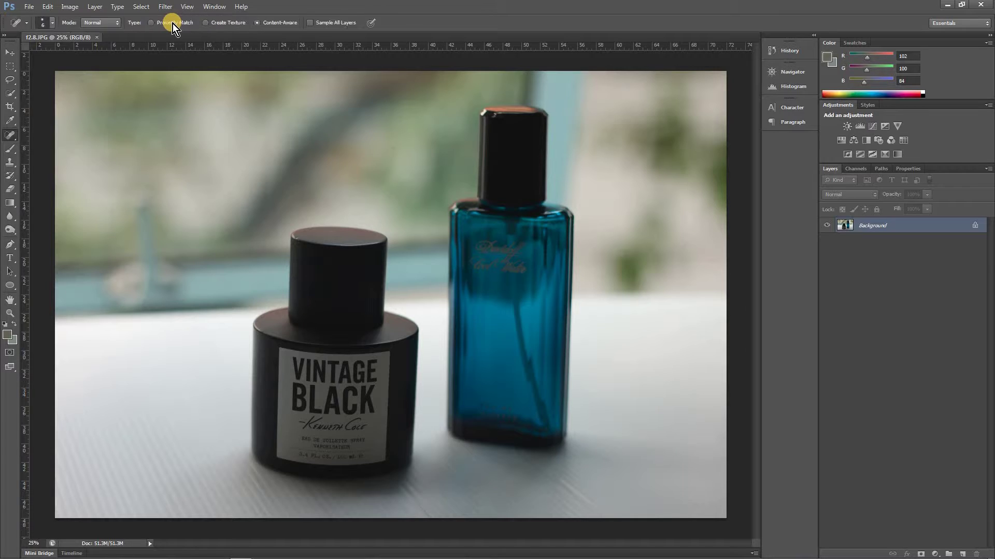
key(shift+j)
key(shift+j)
key(shift+j)
key(shift+j)
key(shift+j)
key(shift+j)
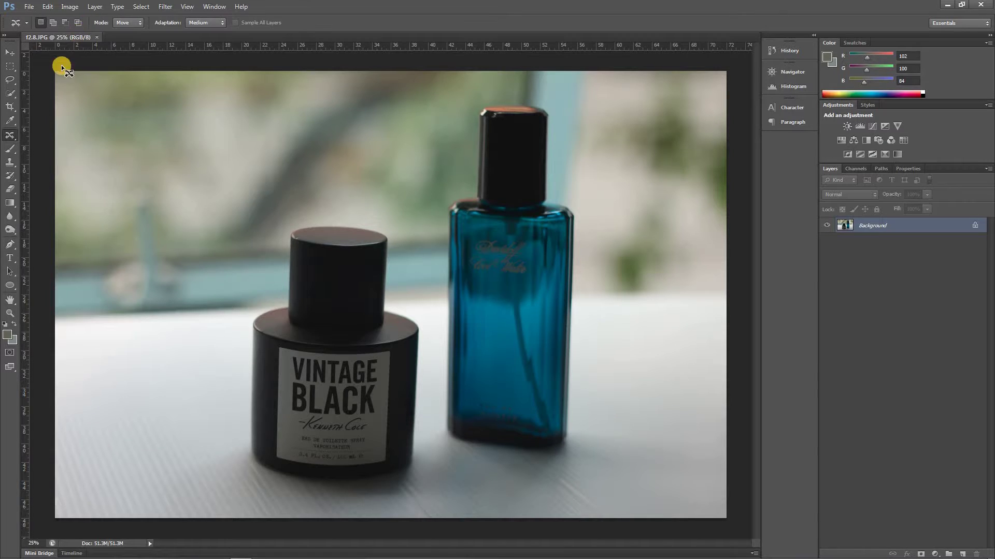
Step: Select the black perfume bottle by tracing its outline with the Magnetic Lasso tool
click(10, 83)
click(54, 79)
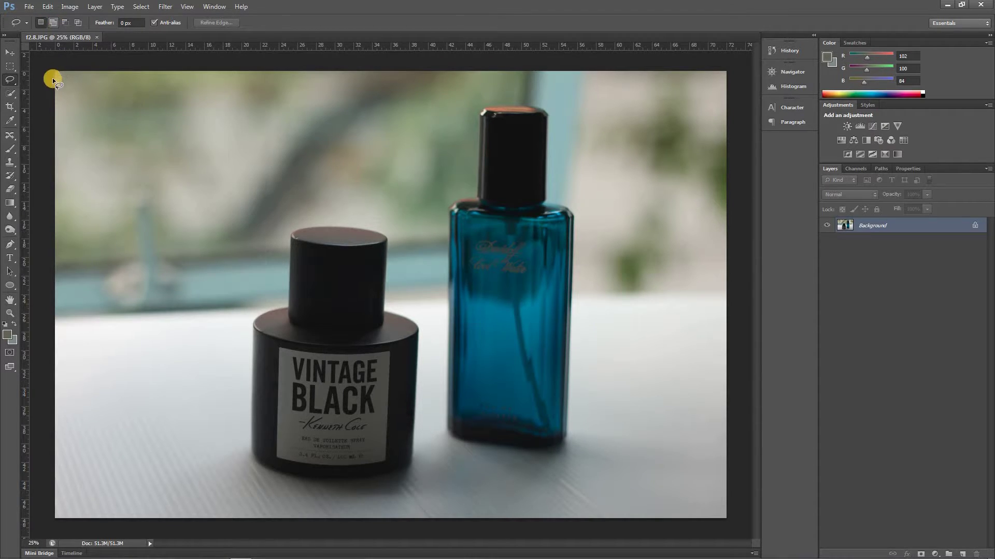
click(10, 81)
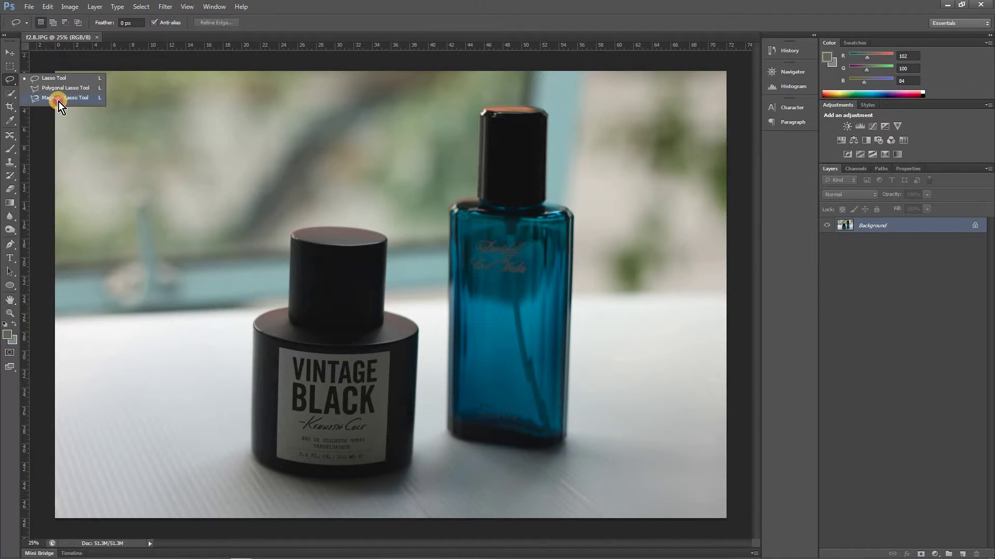
click(58, 98)
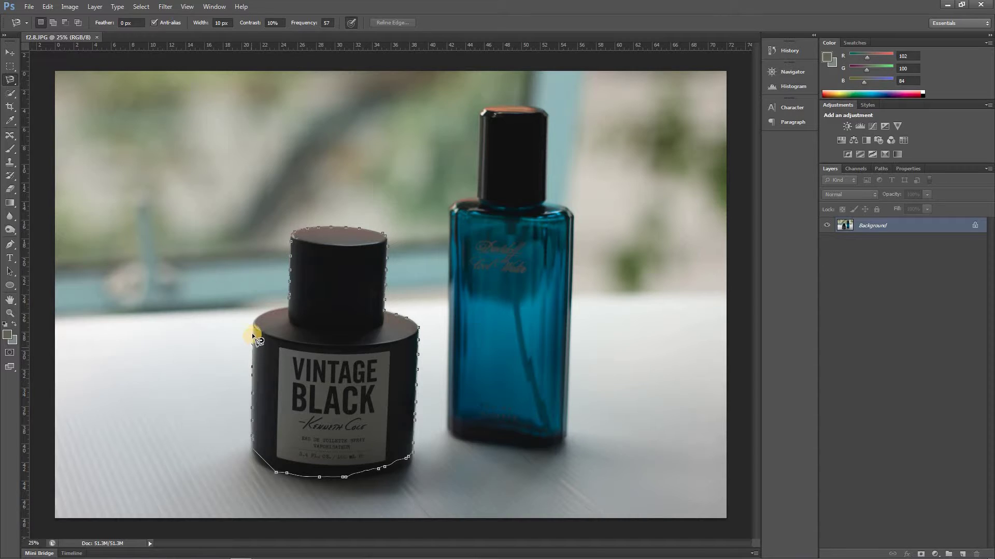
click(289, 299)
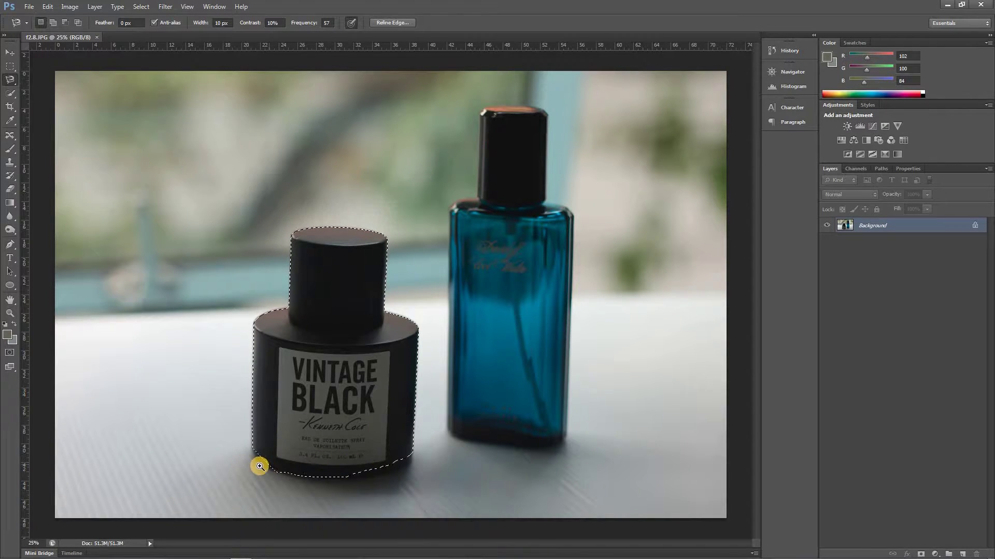
Step: Add the missed lower-left corner of the black bottle to the selection with the standard Lasso tool
drag(259, 466, 328, 475)
drag(348, 378, 349, 351)
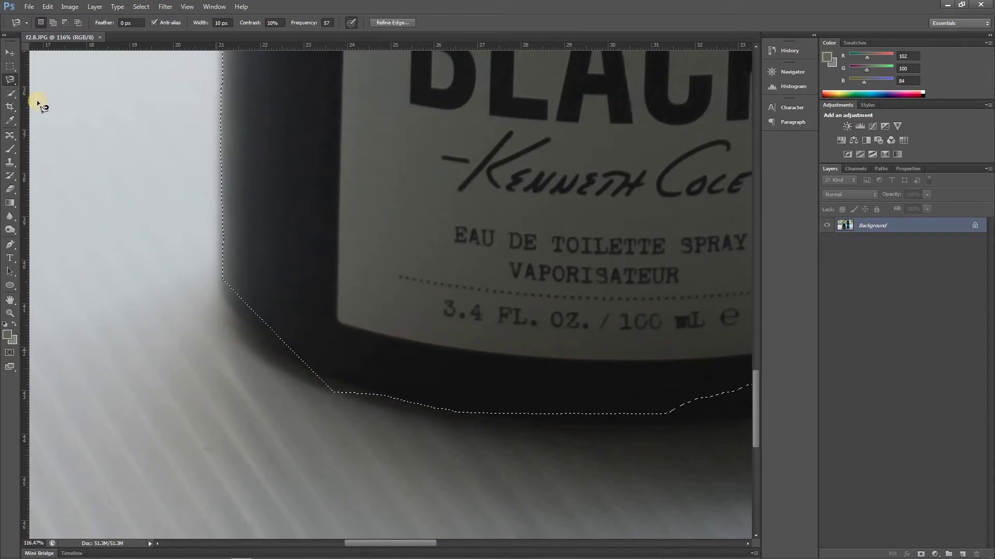
click(11, 82)
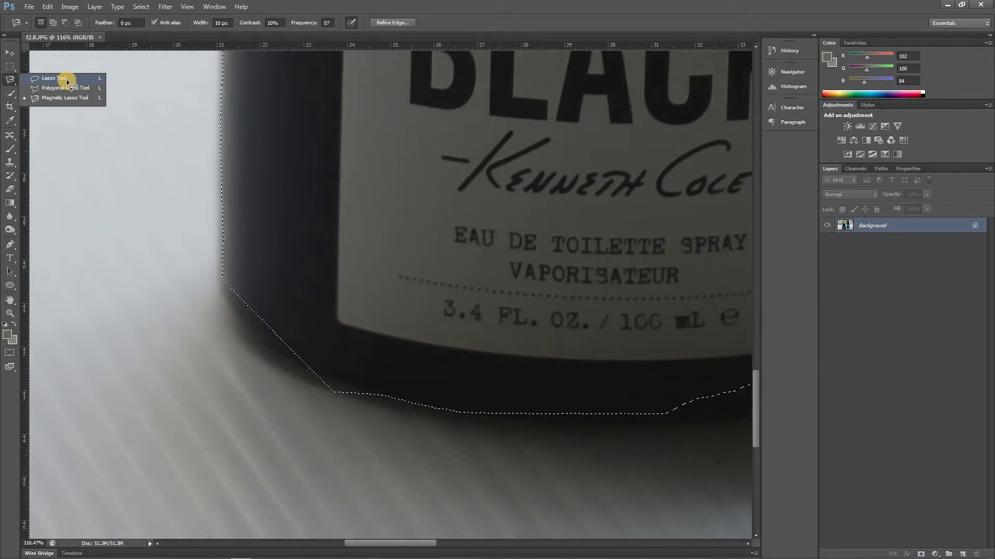
click(66, 79)
key(shift)
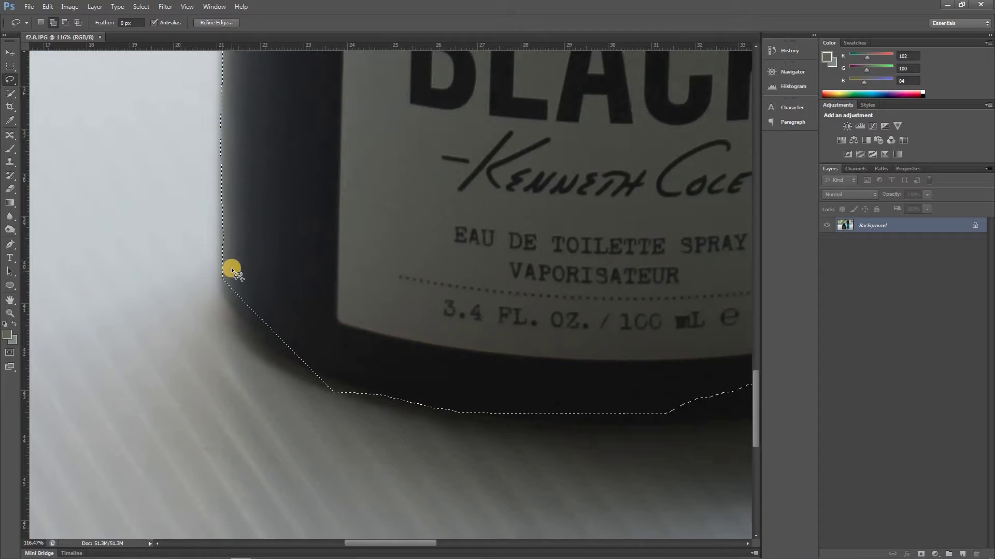
drag(229, 260, 223, 286)
drag(304, 368, 330, 336)
mouse_move(256, 250)
mouse_down()
mouse_move(240, 220)
mouse_move(221, 240)
mouse_up()
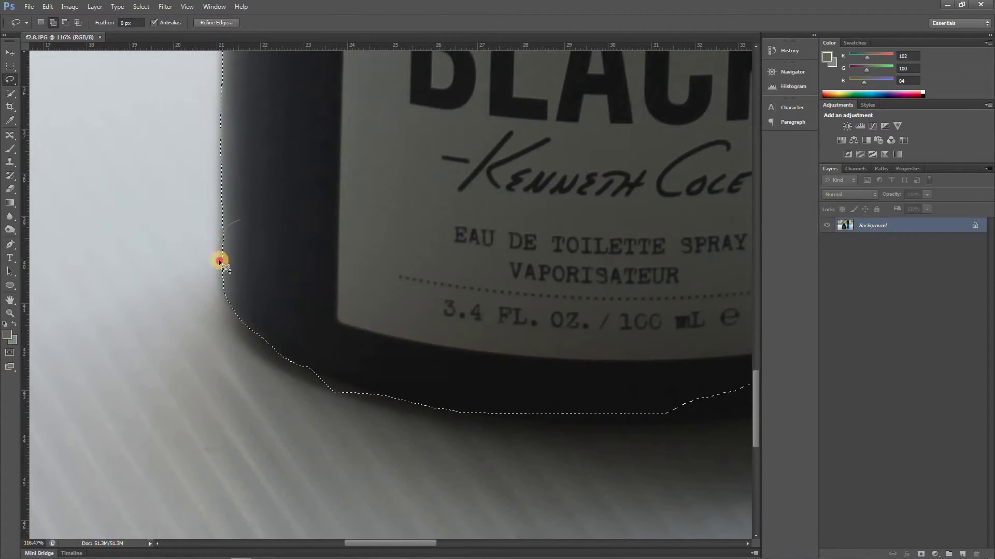
drag(219, 280, 227, 290)
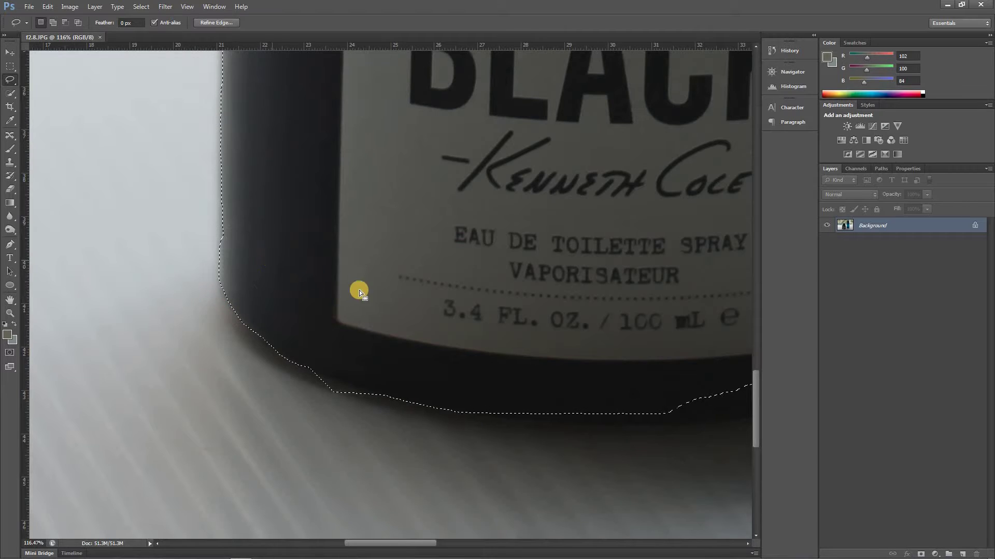
Step: Subtract the excess area below the black bottle's lower-left base edge from the selection with the Lasso tool
mouse_move(372, 281)
mouse_down()
mouse_move(313, 171)
mouse_move(288, 148)
mouse_up()
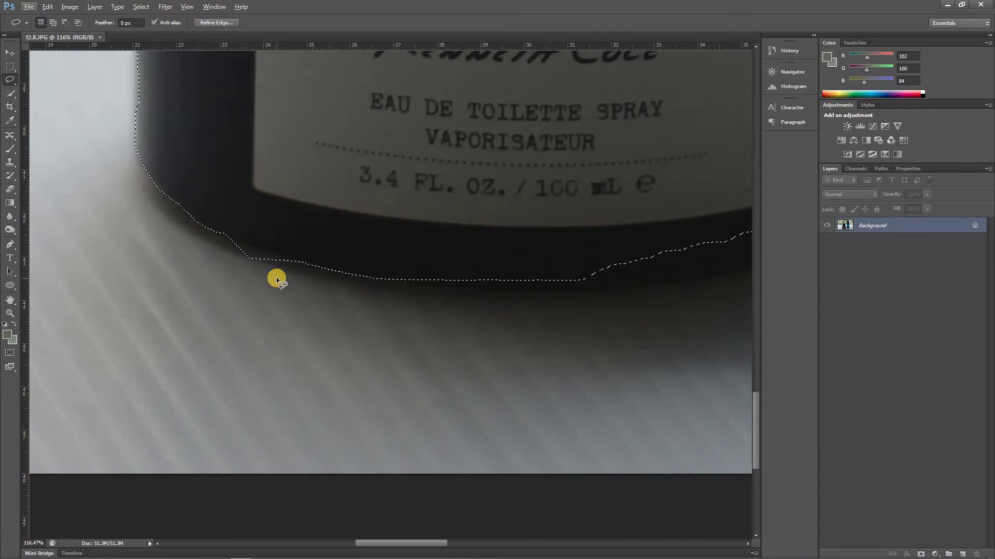
key(shift)
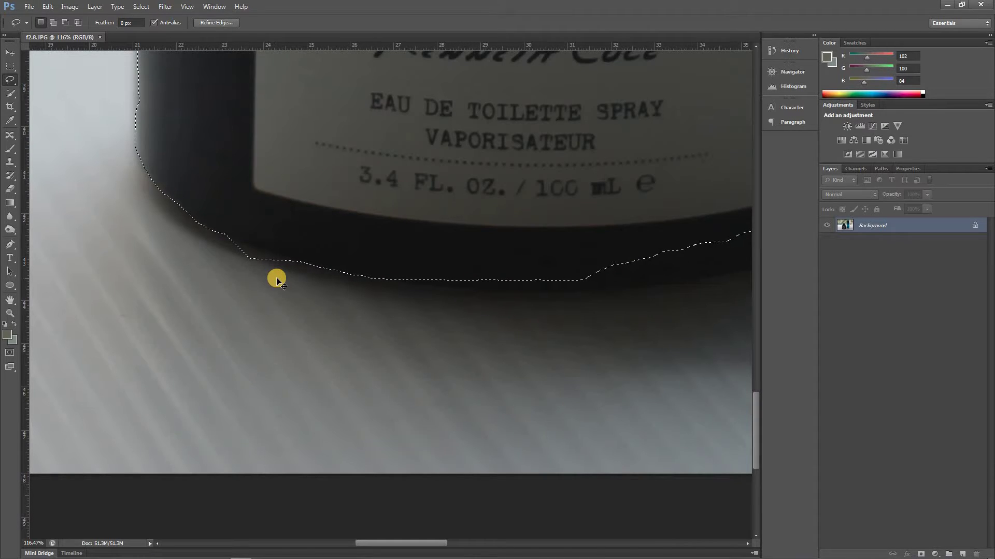
click(277, 280)
key(ctrl+z)
key(alt)
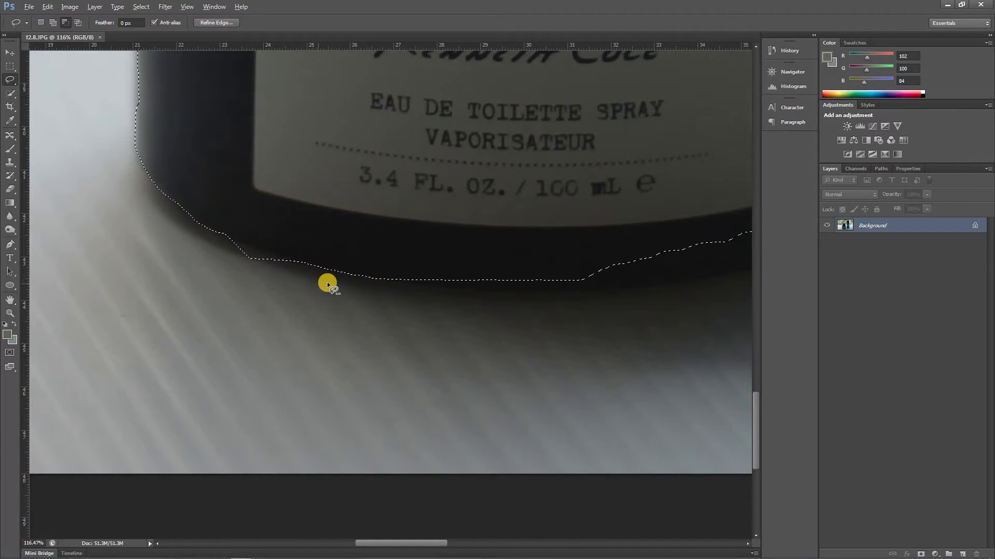
mouse_move(327, 282)
mouse_down()
mouse_move(295, 258)
mouse_move(224, 244)
mouse_up()
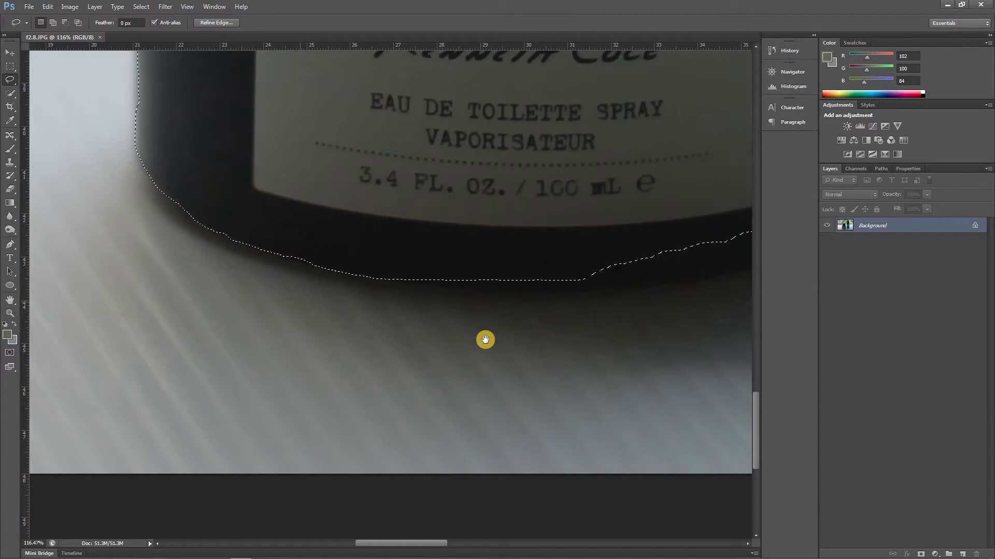
Step: Add the missed lower-right part of the black bottle's base to the selection with the Lasso tool
drag(485, 339, 369, 329)
drag(475, 252, 475, 252)
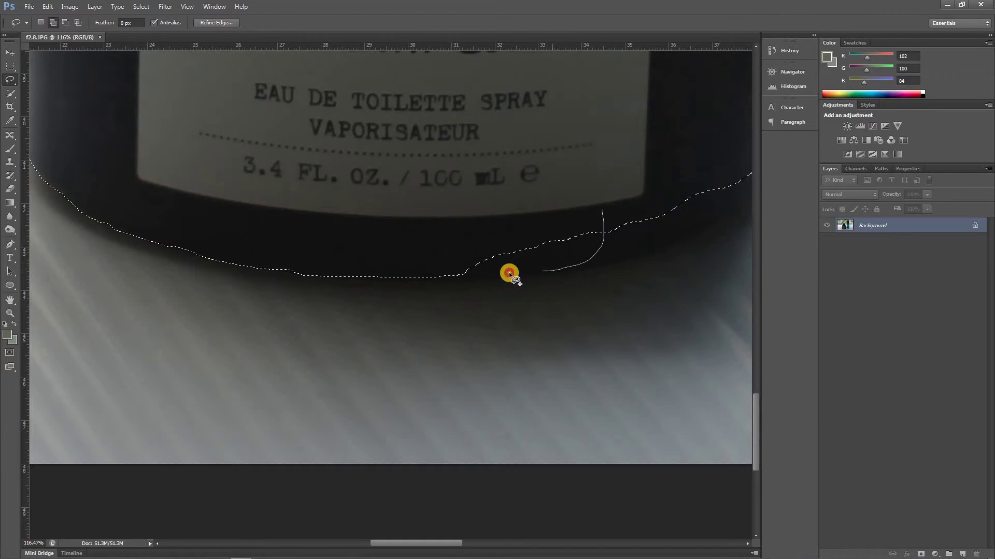
drag(589, 206, 463, 267)
mouse_move(651, 169)
mouse_down()
mouse_move(329, 245)
mouse_move(396, 247)
mouse_move(378, 307)
mouse_move(300, 333)
mouse_move(258, 263)
mouse_move(446, 229)
mouse_move(469, 215)
mouse_move(462, 248)
mouse_move(435, 280)
mouse_move(371, 313)
mouse_move(333, 282)
mouse_move(486, 201)
mouse_up()
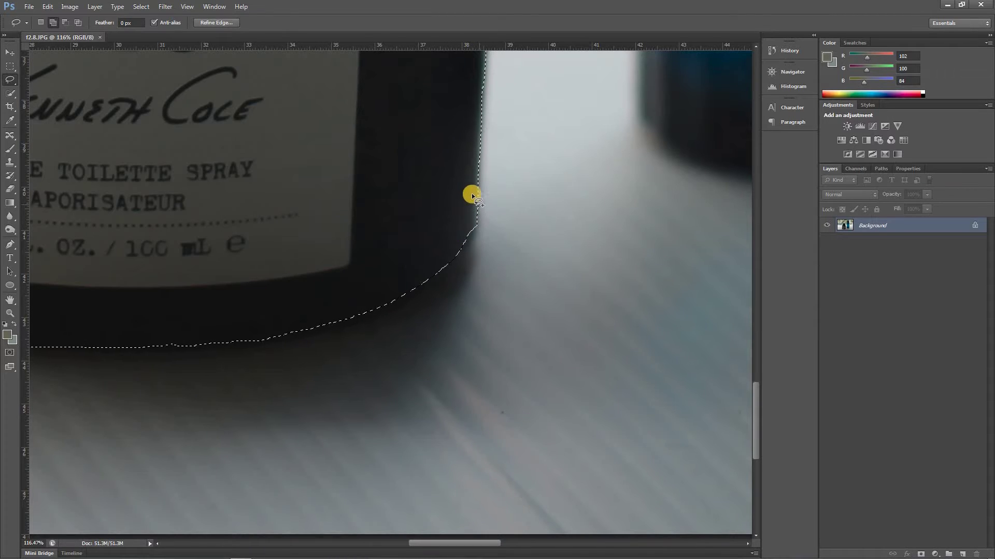
mouse_move(474, 198)
mouse_down()
mouse_move(473, 243)
mouse_move(456, 258)
mouse_move(402, 254)
mouse_move(410, 238)
mouse_up()
drag(453, 344, 454, 373)
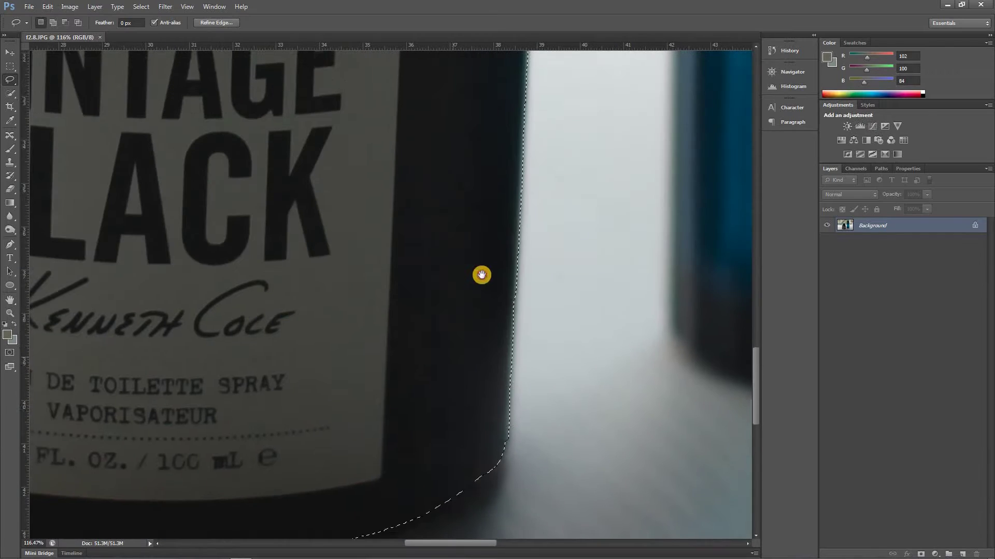
Step: Examine the selection edge around the black bottle's sides, cap, shoulders and base for inaccuracies
drag(481, 275, 498, 415)
drag(488, 220, 497, 389)
mouse_move(498, 255)
mouse_down()
mouse_move(561, 317)
mouse_move(571, 392)
mouse_up()
drag(544, 264, 542, 368)
drag(481, 282, 566, 330)
mouse_move(501, 356)
mouse_down()
mouse_move(492, 261)
mouse_move(512, 153)
mouse_up()
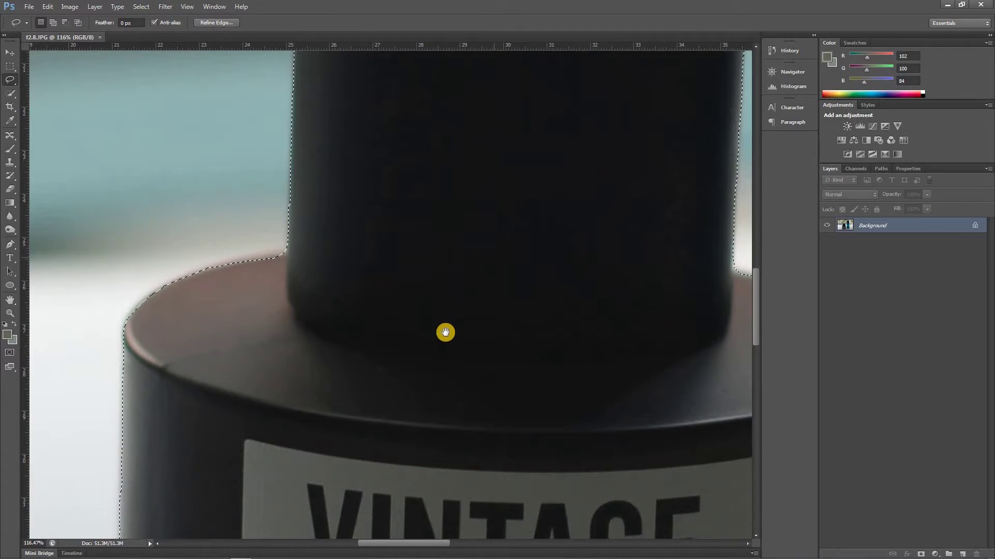
drag(409, 394, 454, 238)
mouse_move(386, 345)
mouse_down()
mouse_move(408, 293)
mouse_move(400, 186)
mouse_move(398, 237)
mouse_move(410, 163)
mouse_up()
drag(344, 302, 349, 233)
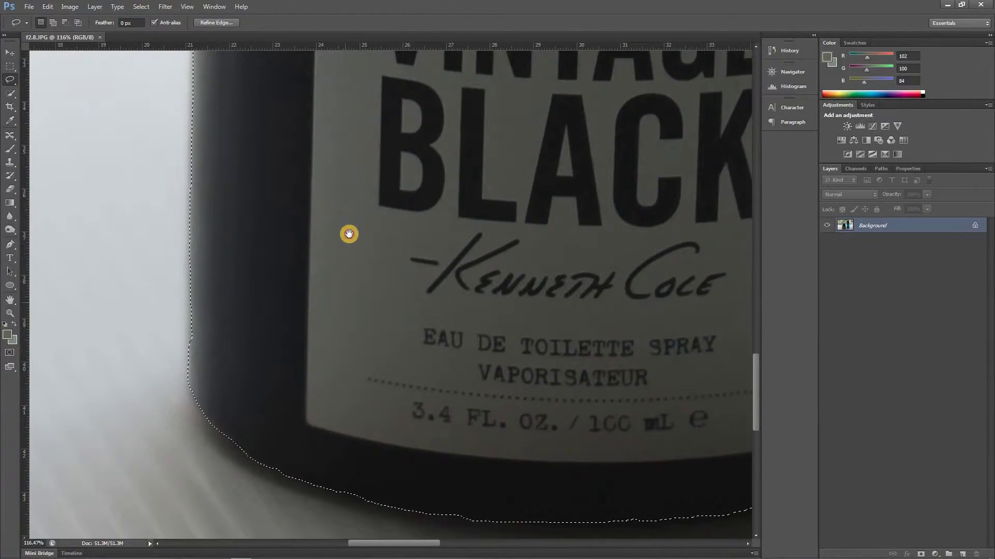
key(ctrl+r)
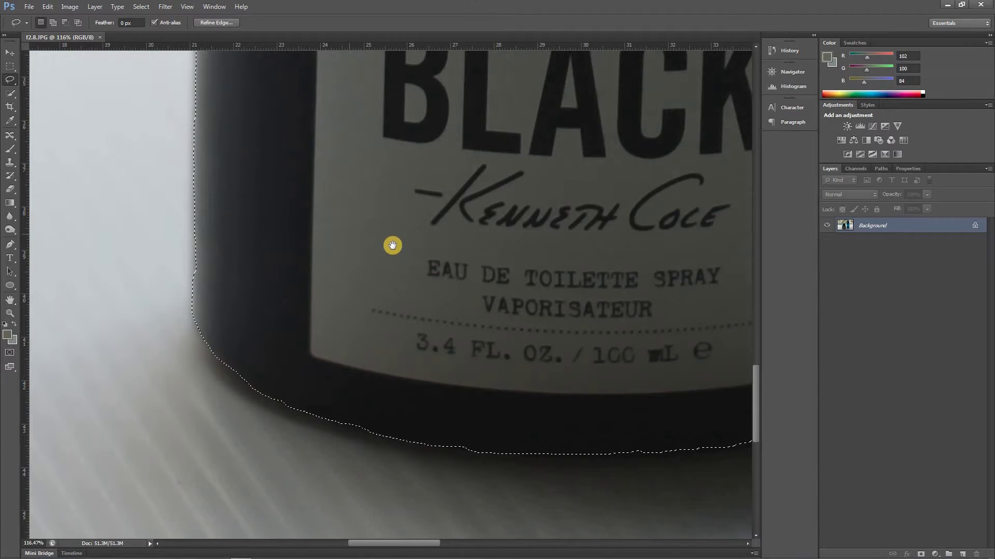
drag(432, 236, 349, 248)
drag(411, 217, 299, 199)
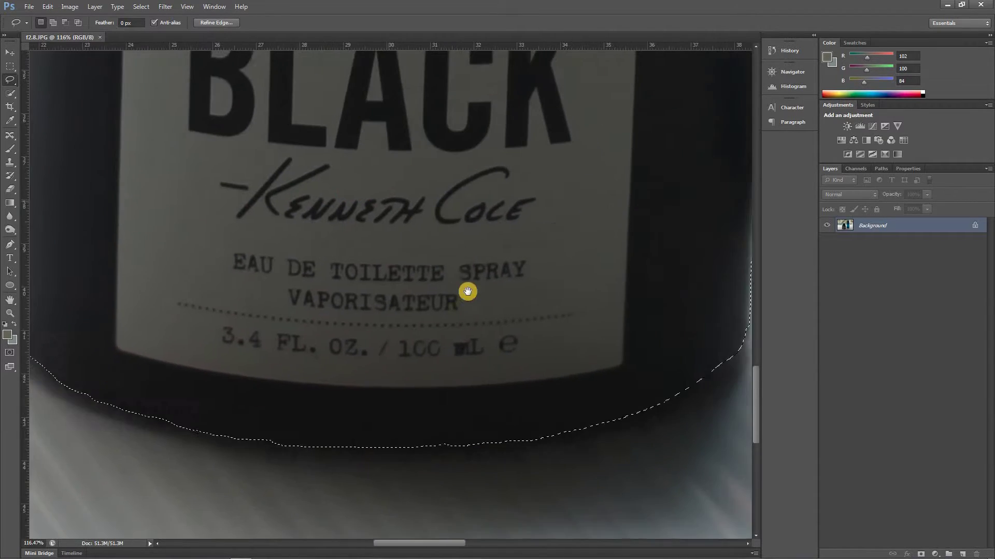
drag(447, 272, 304, 238)
drag(466, 291, 456, 329)
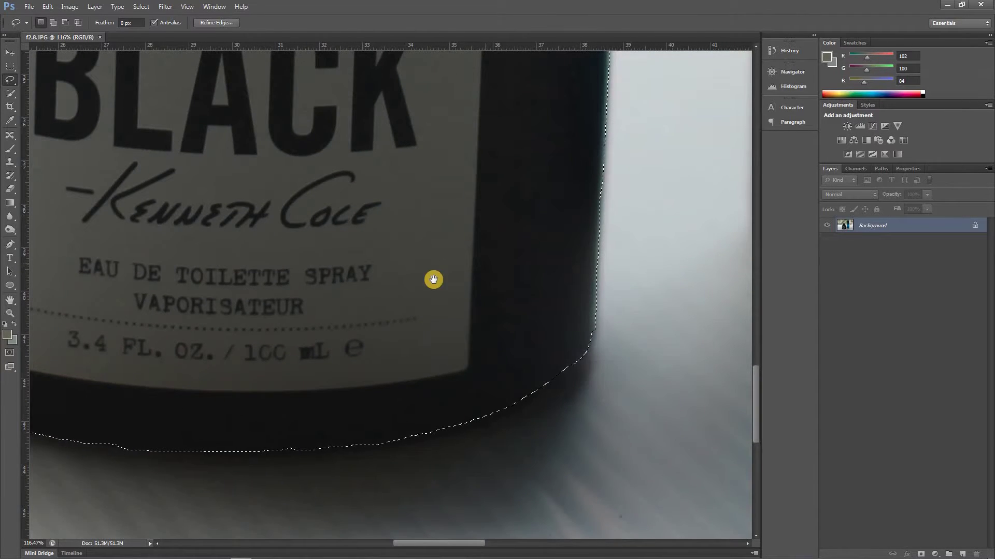
drag(522, 180, 535, 214)
Step: Subtract the uneven excess along the middle of the black bottle's bottom edge from the selection with the Lasso tool
drag(267, 308, 411, 223)
drag(326, 309, 394, 242)
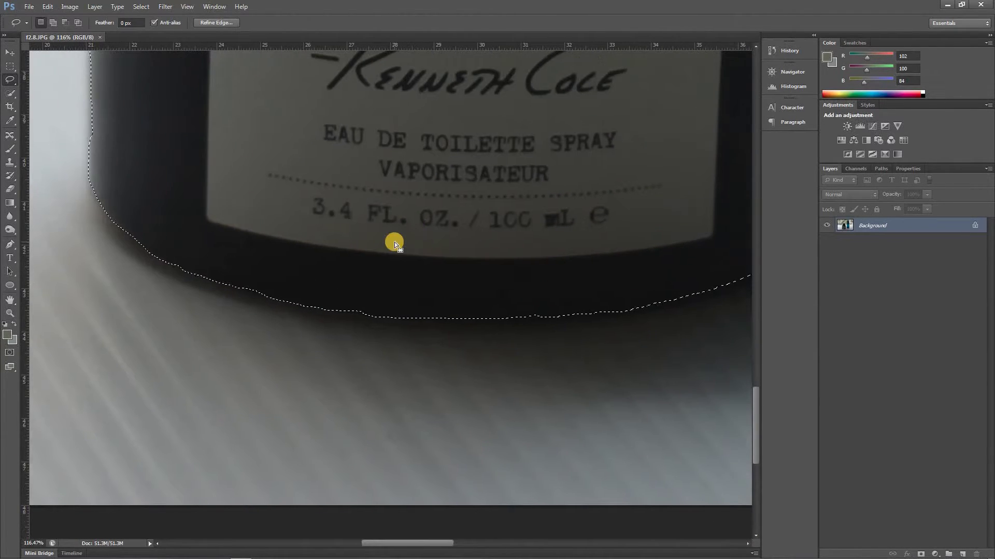
key(shift)
key(alt)
drag(396, 327, 378, 316)
drag(590, 326, 398, 320)
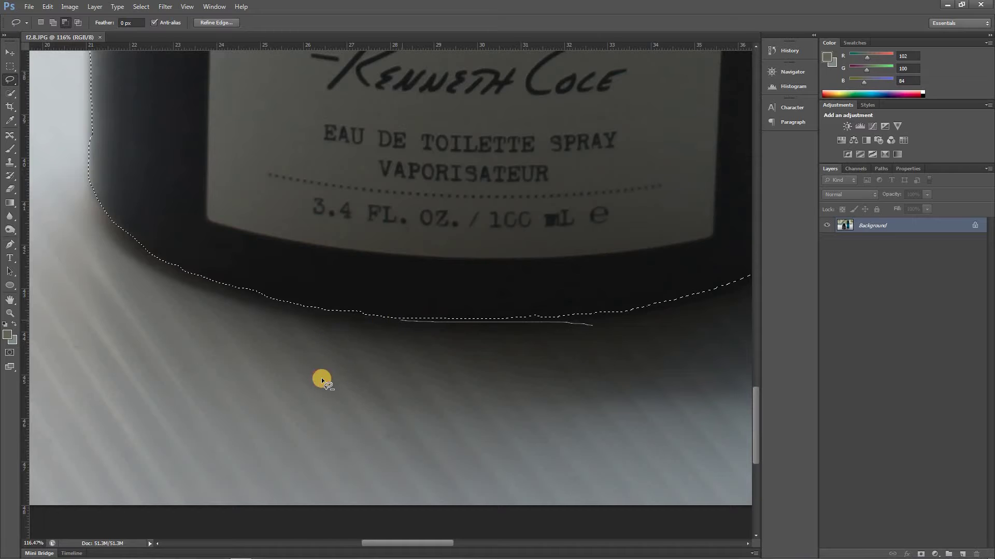
Step: Start Refine Edge on the black bottle's selection and set Smooth to 53 and Feather to 3.8 px
drag(215, 104, 255, 217)
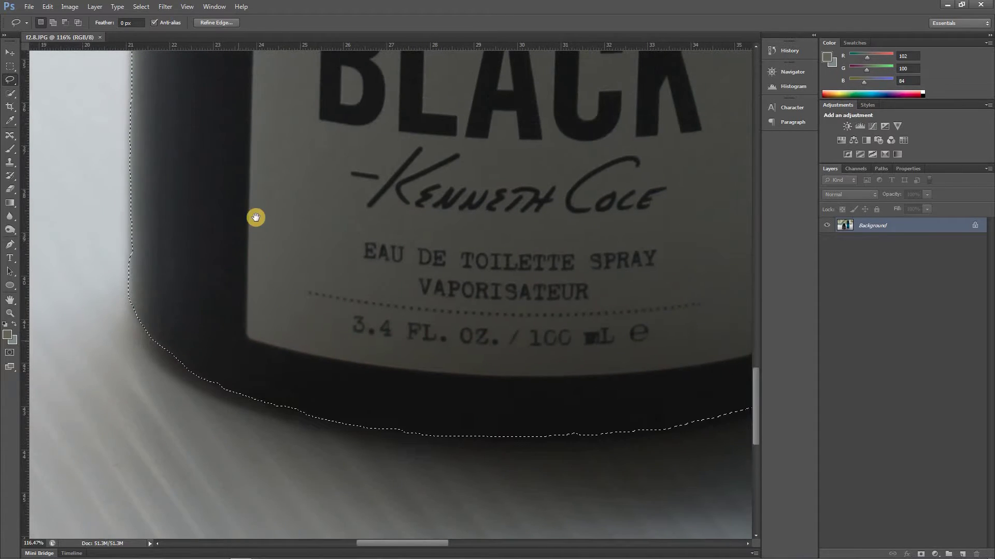
scroll(259, 339, up, 3)
alt+click(333, 229)
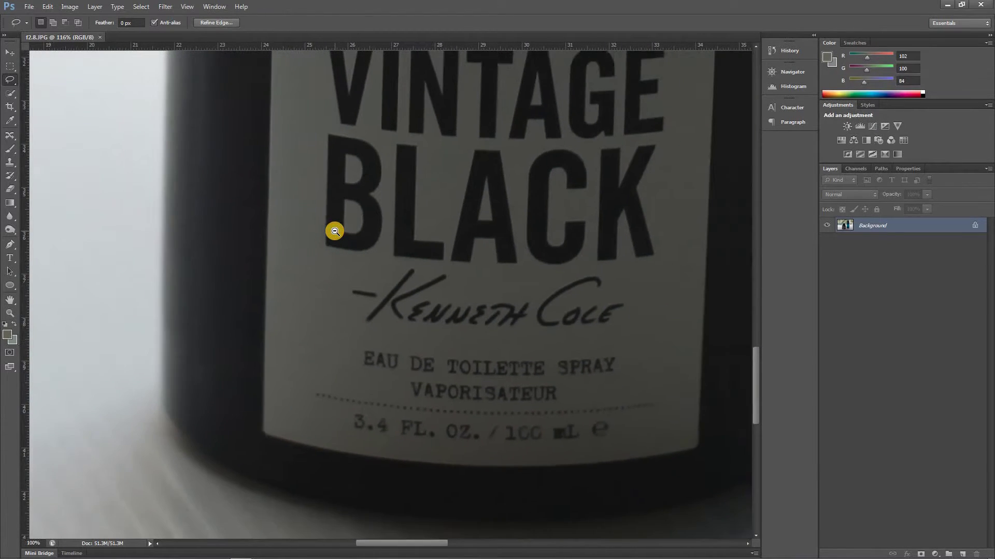
alt+click(335, 231)
alt+click(373, 213)
scroll(363, 259, up, 3)
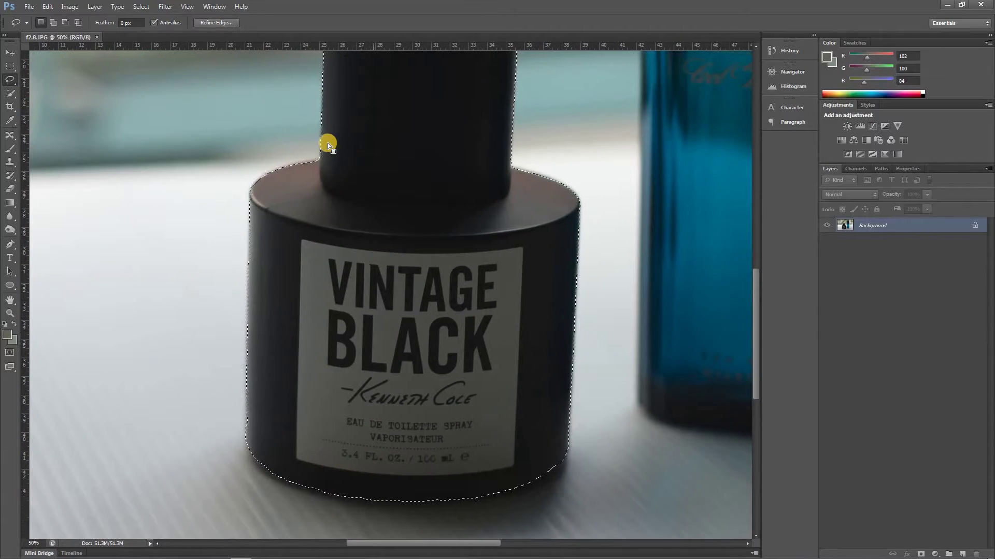
click(223, 23)
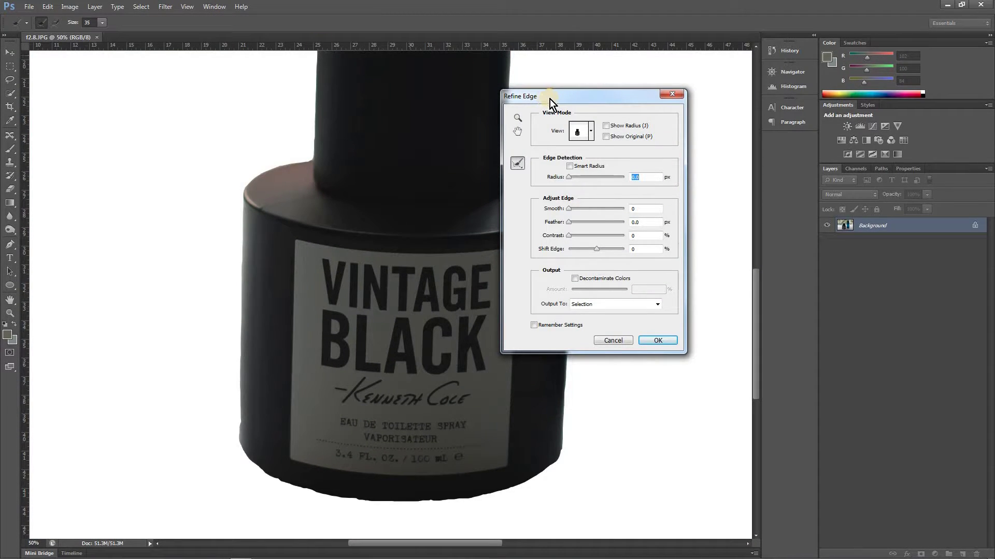
drag(550, 100, 600, 94)
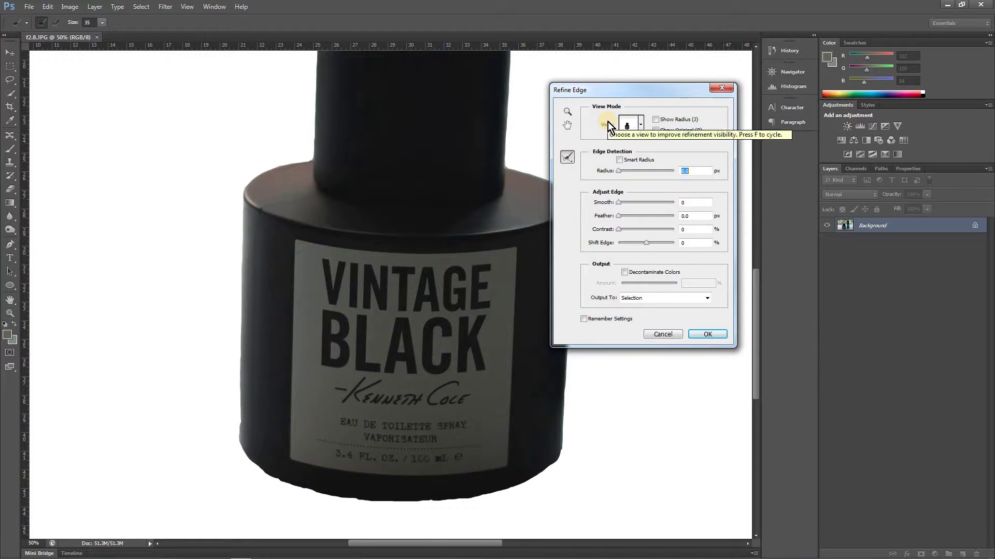
click(618, 203)
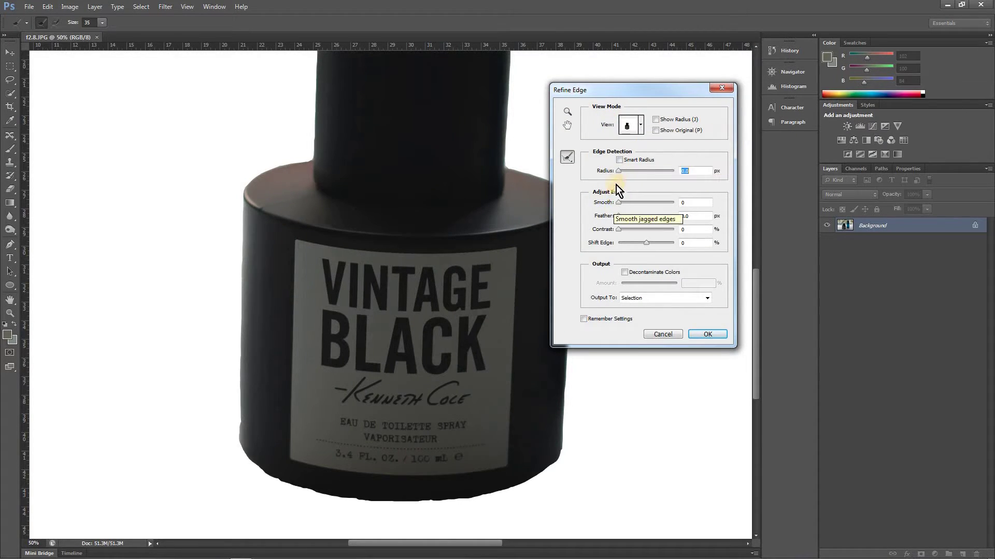
click(630, 202)
mouse_move(630, 202)
mouse_down()
mouse_move(650, 203)
mouse_move(629, 222)
mouse_up()
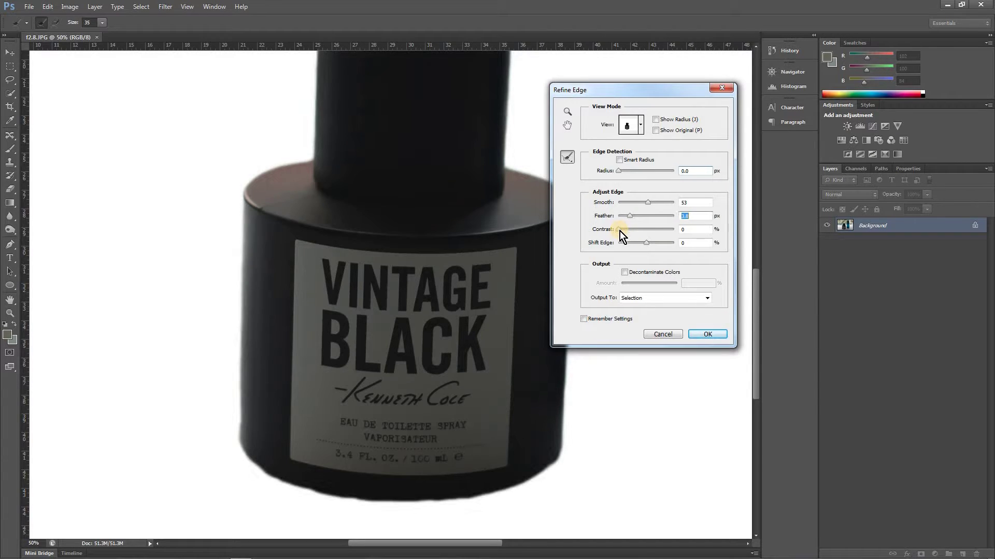
Step: Set the edge Contrast to 14% and the Radius to 4.5 px, and apply the edge refinement
click(625, 231)
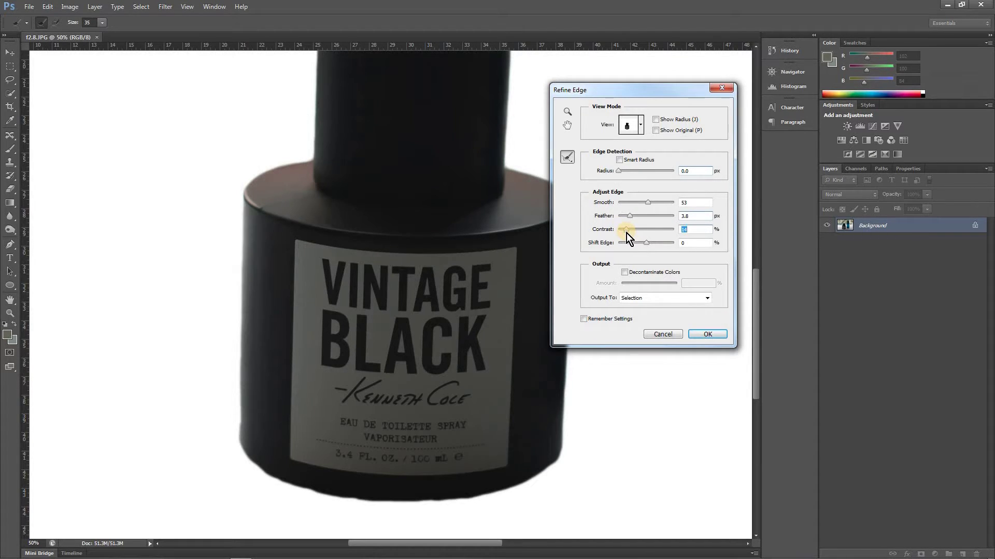
drag(620, 173, 632, 173)
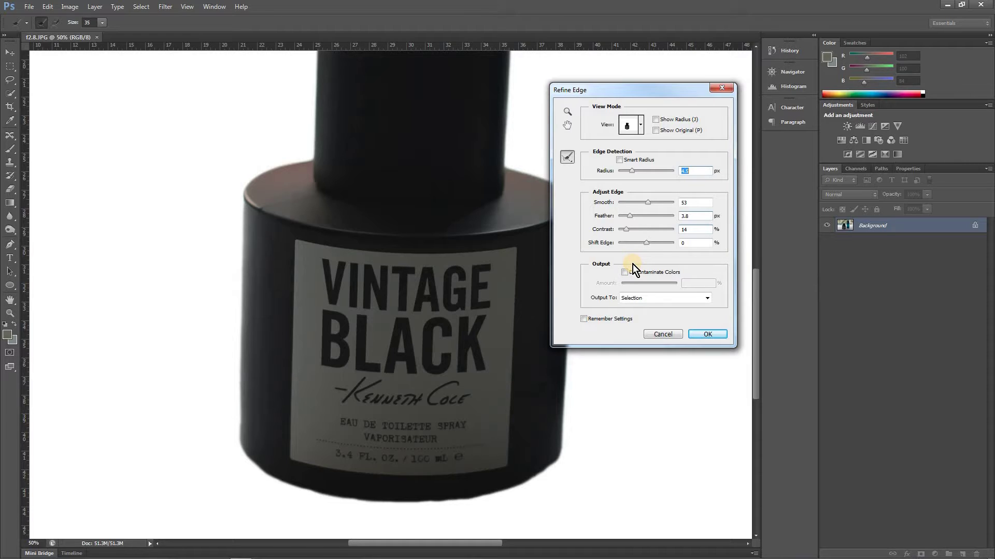
click(708, 334)
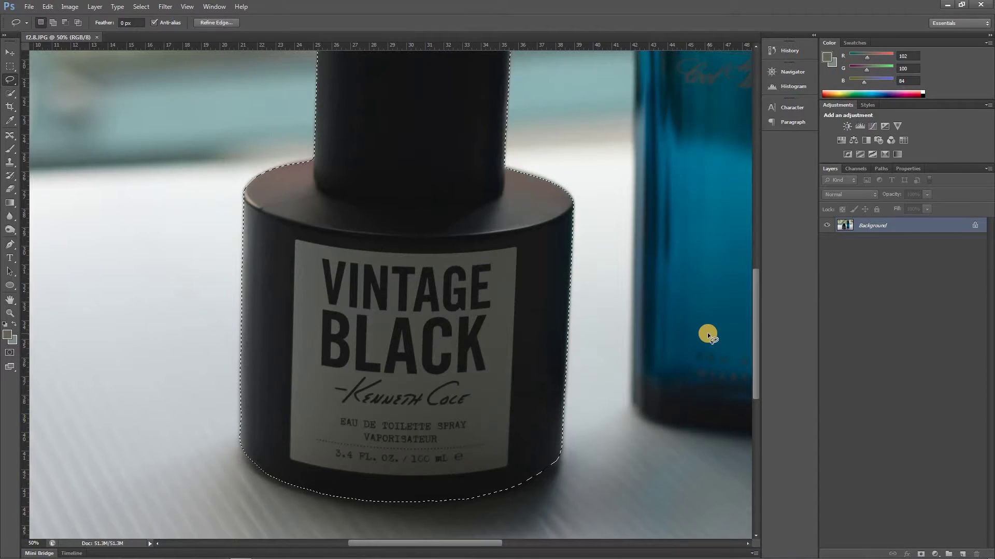
Step: Copy the selected black bottle to a new layer and check the cutout with the Background temporarily hidden
alt+click(554, 303)
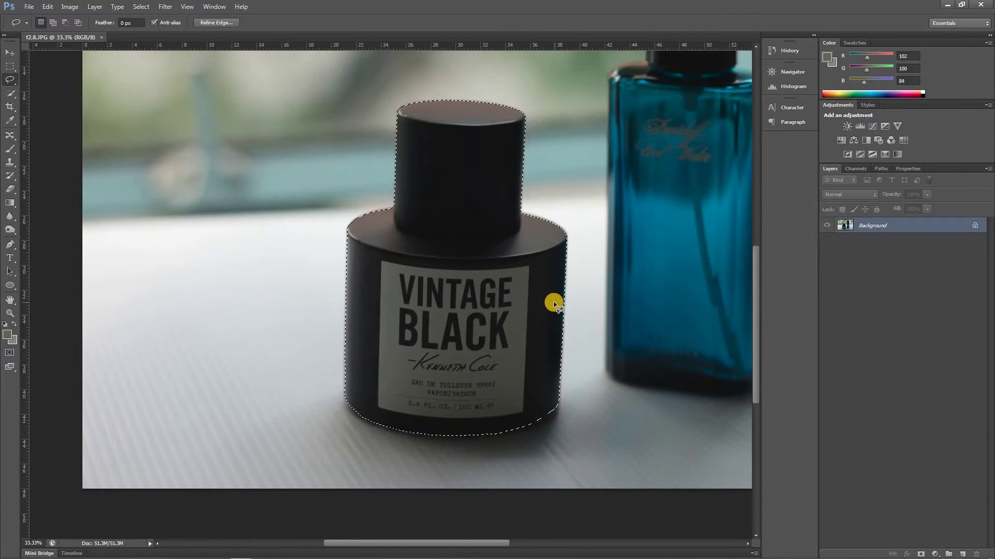
alt+click(554, 303)
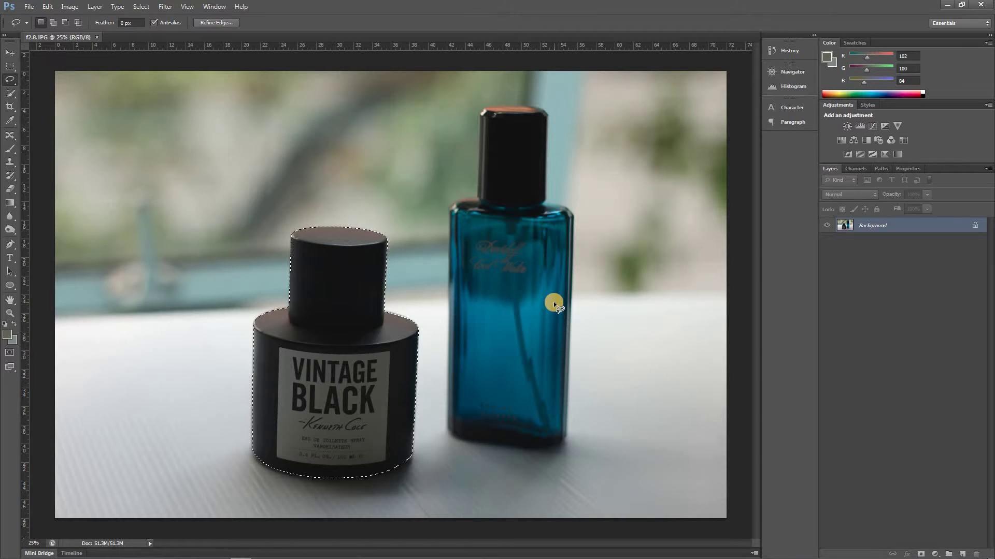
key(ctrl+j)
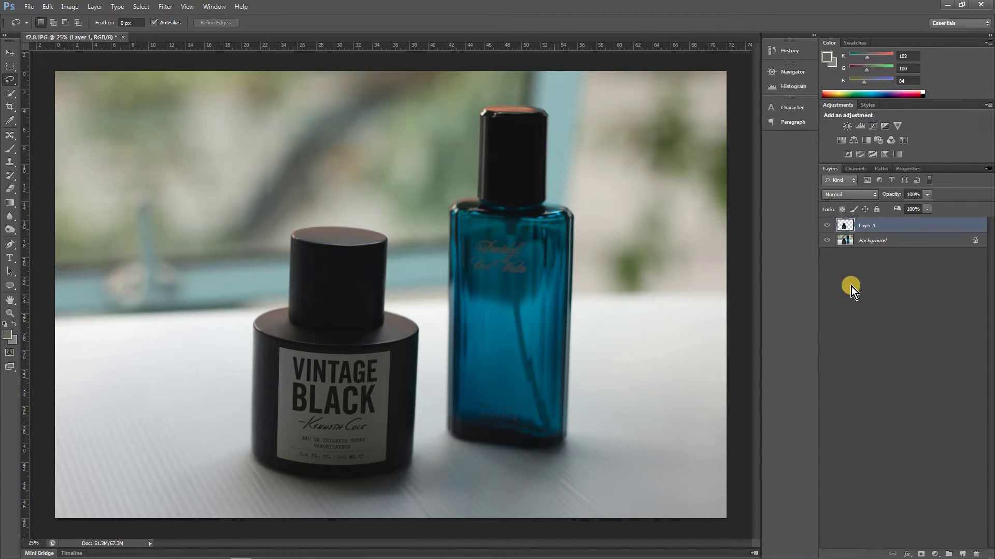
click(826, 241)
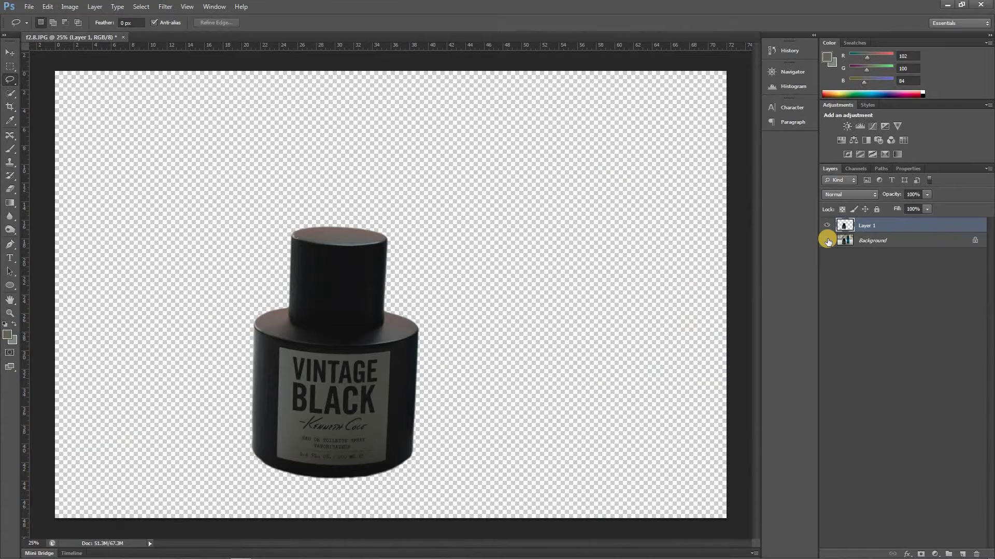
click(827, 241)
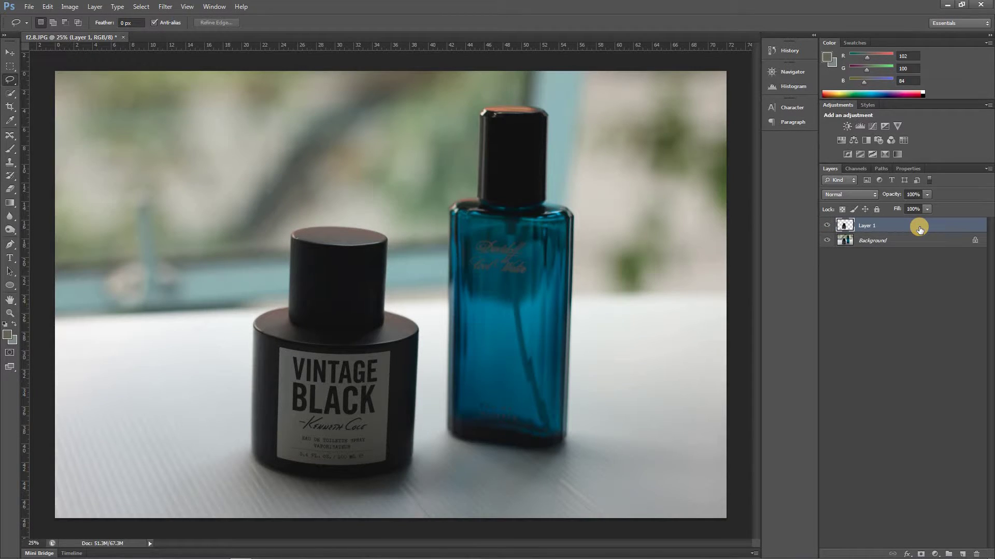
Step: Brighten the black bottle's layer with Levels, setting the white input level to 153 and the midtones to 0.76
key(ctrl+l)
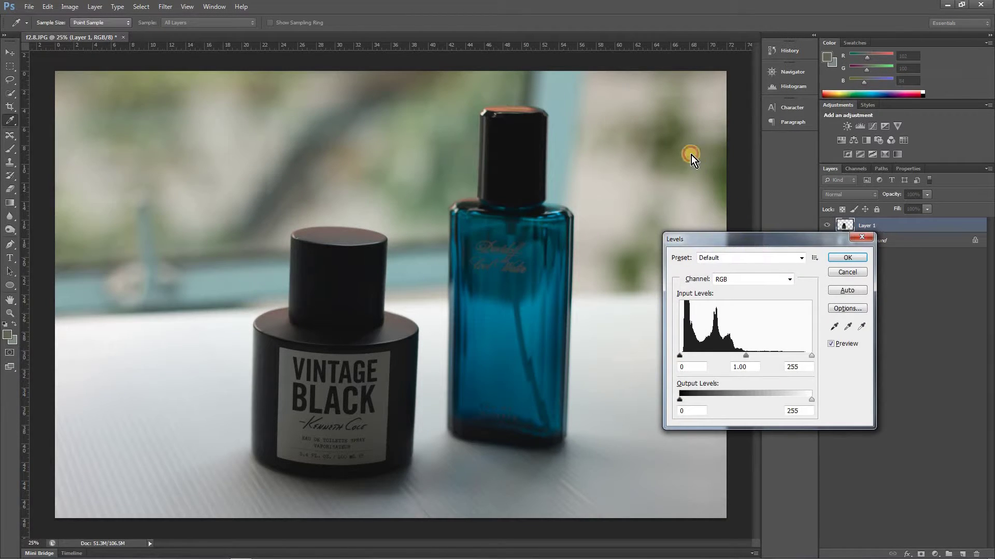
drag(752, 239, 691, 154)
drag(751, 272, 700, 275)
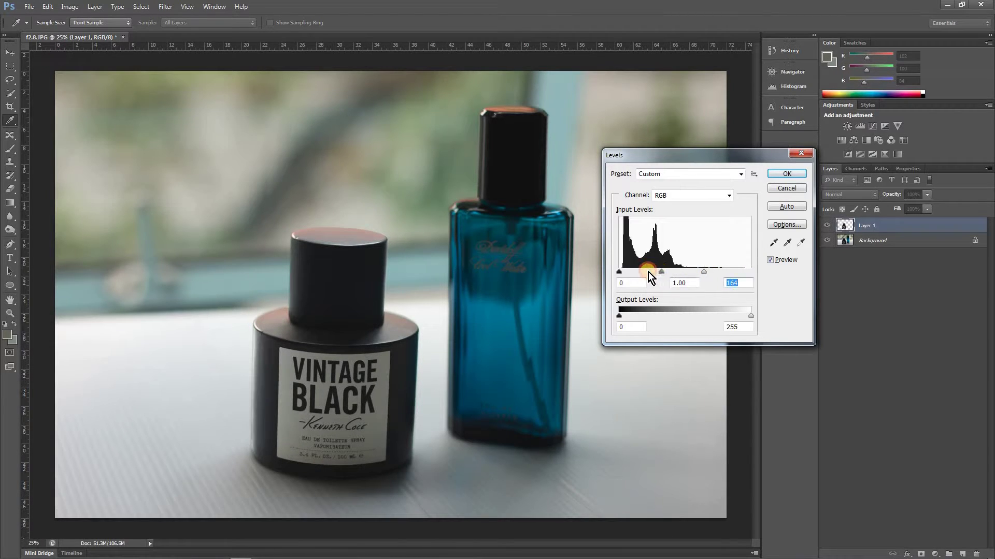
drag(648, 272, 659, 272)
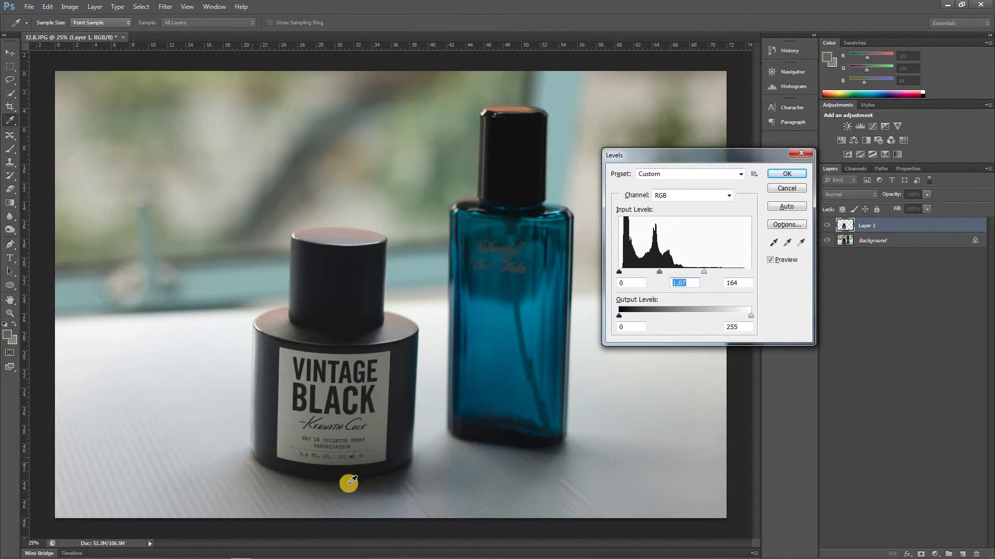
mouse_move(668, 272)
mouse_down()
mouse_move(699, 272)
mouse_move(668, 272)
mouse_up()
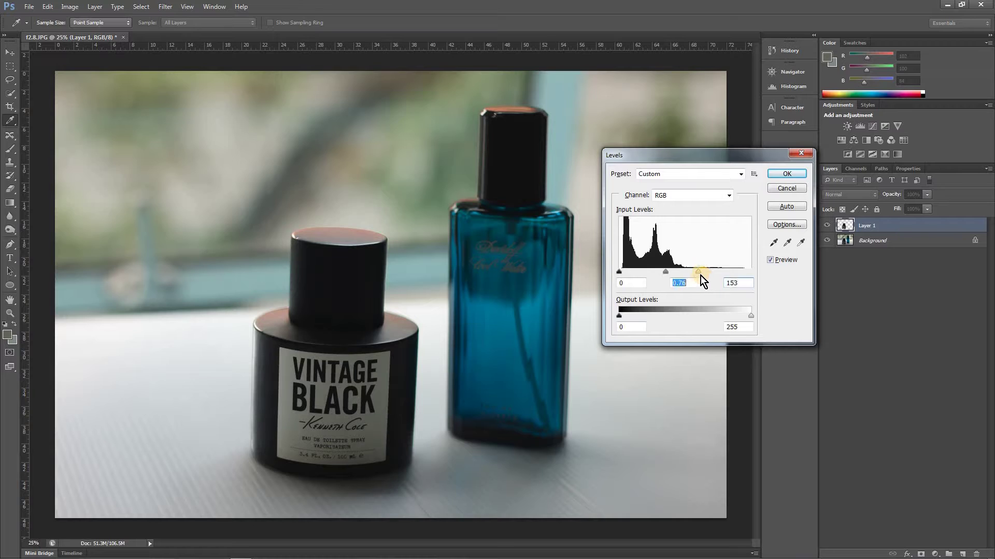
click(697, 273)
click(794, 173)
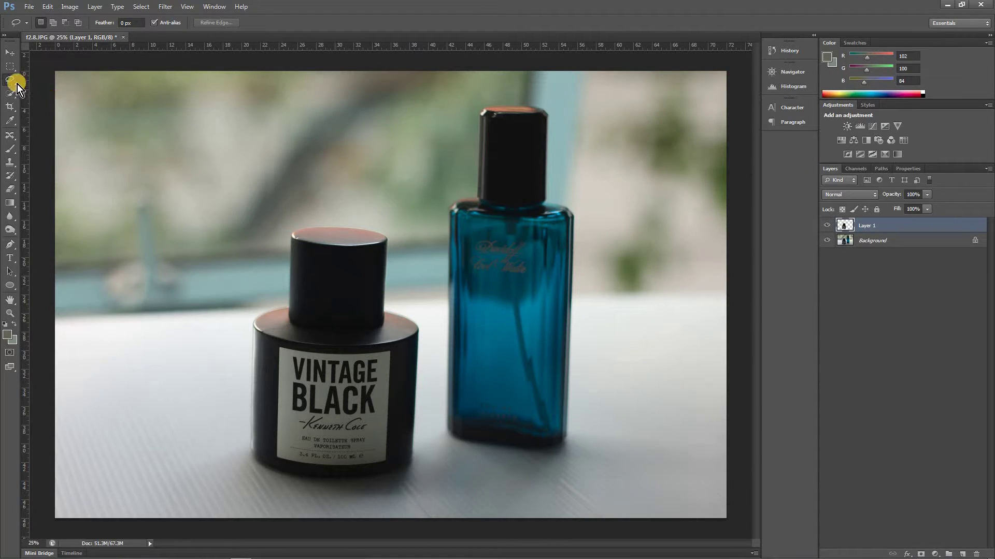
Step: With the Polygonal Lasso, outline the table's back edge from the photo's left side and around the black bottle's cap
mouse_move(14, 82)
mouse_down()
mouse_move(59, 79)
mouse_move(16, 82)
mouse_move(76, 97)
mouse_up()
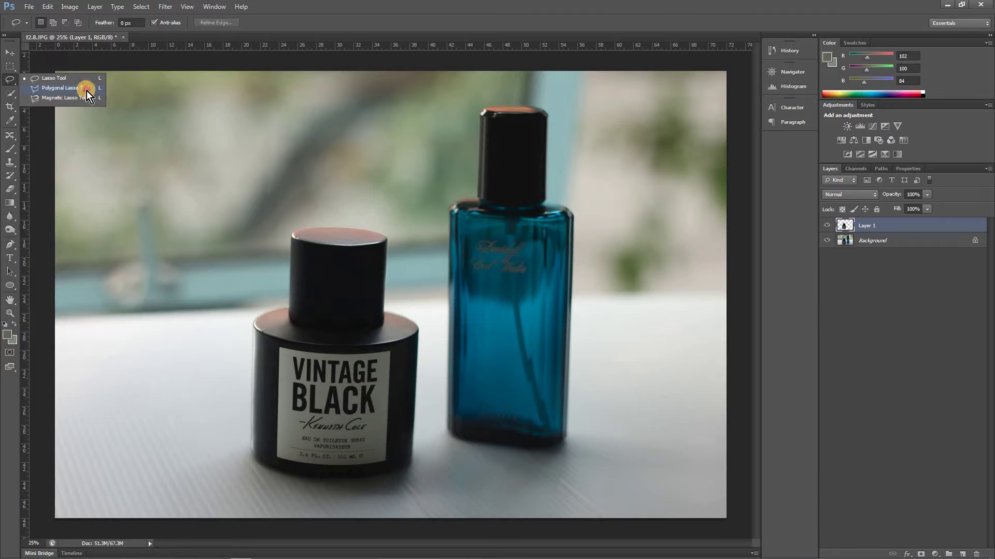
click(85, 89)
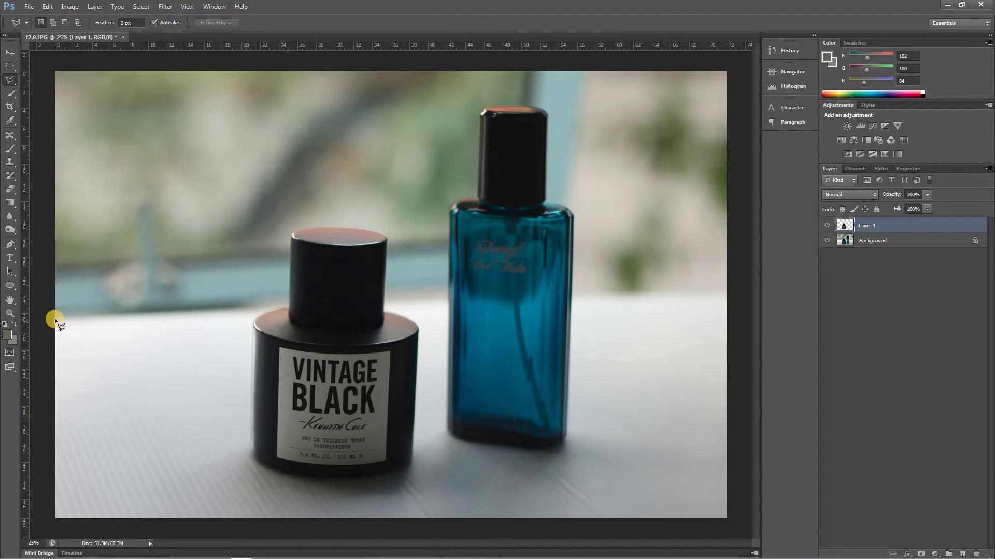
click(87, 320)
click(254, 320)
click(289, 309)
click(398, 305)
click(292, 235)
click(386, 236)
click(383, 303)
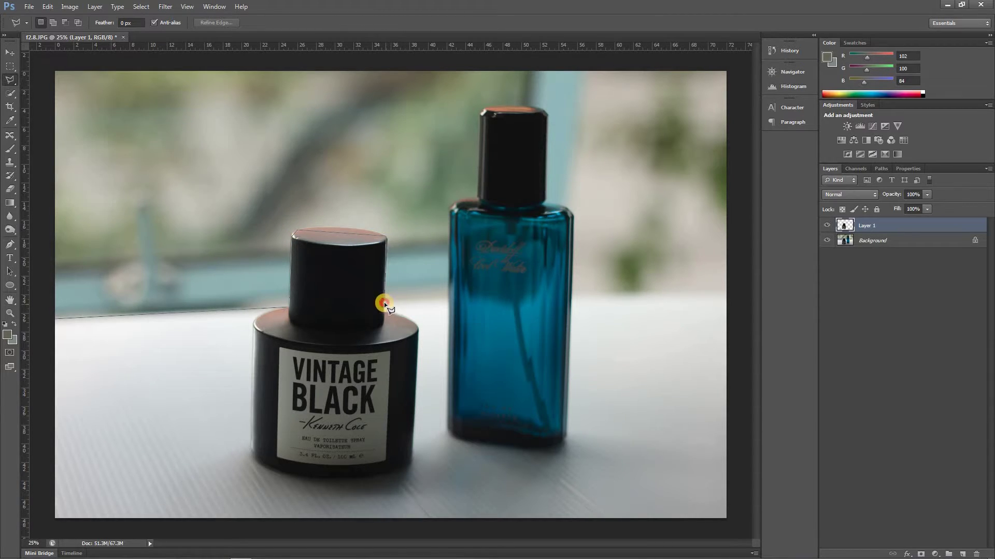
Step: Continue the polygonal outline along the table edge and around the blue bottle's shoulders and cap down to the table's horizon
click(446, 301)
click(449, 211)
click(470, 201)
click(483, 112)
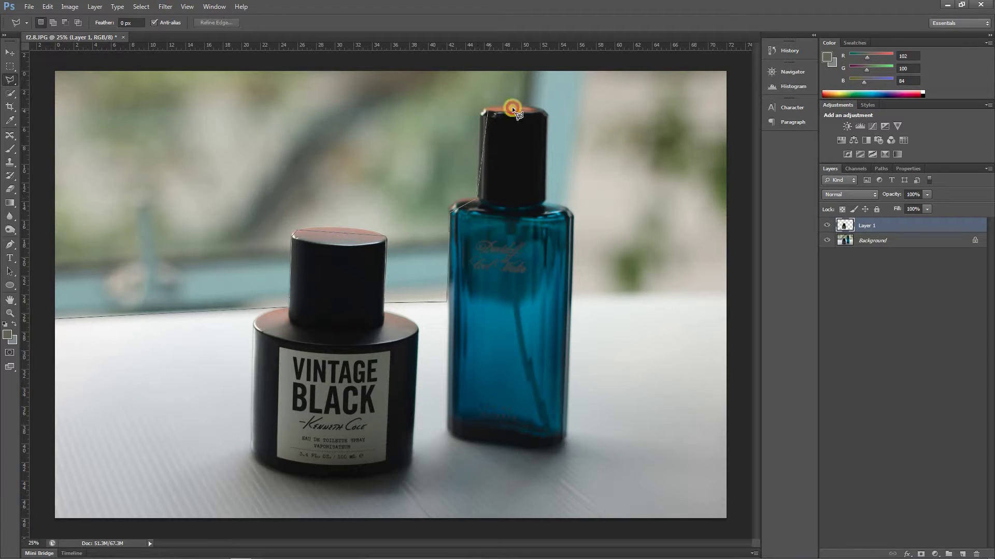
click(548, 115)
click(547, 198)
click(568, 213)
click(574, 294)
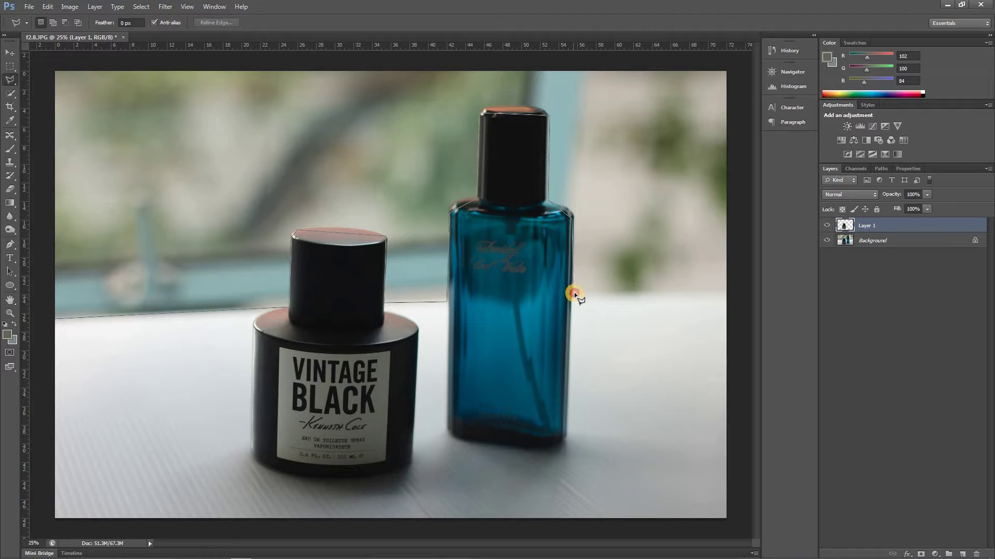
Step: Close the polygonal selection along the table's back edge and outside the photo's right, bottom and left borders
click(727, 292)
click(730, 530)
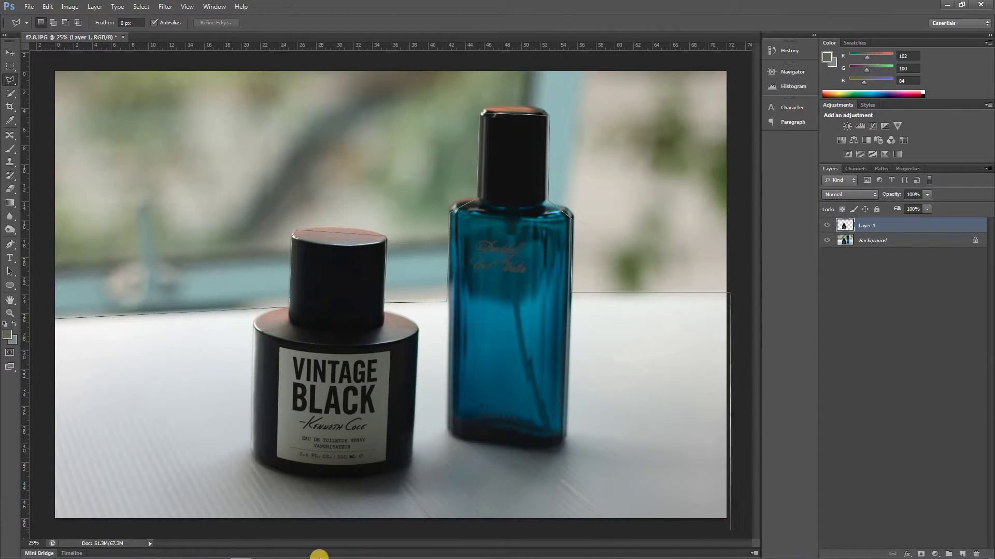
click(47, 524)
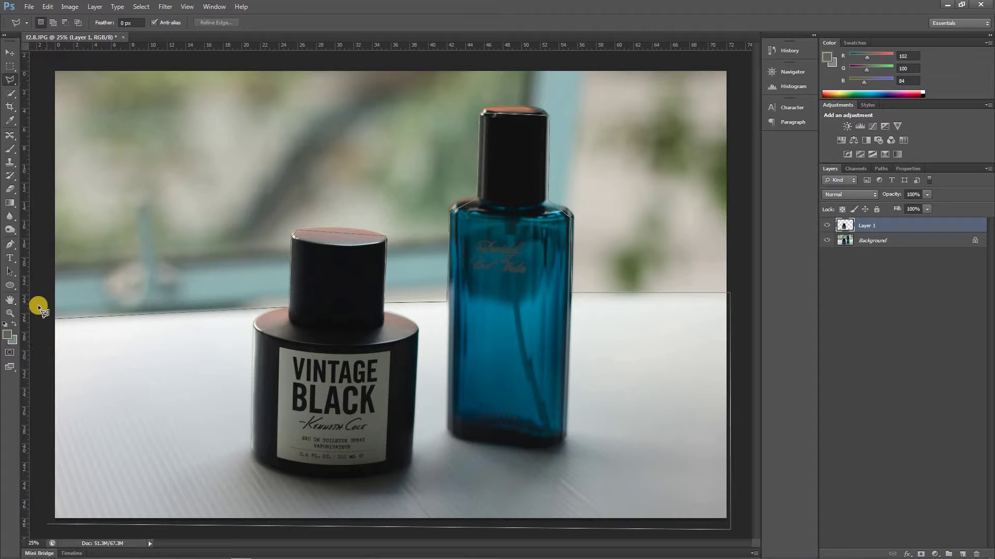
click(48, 318)
click(55, 318)
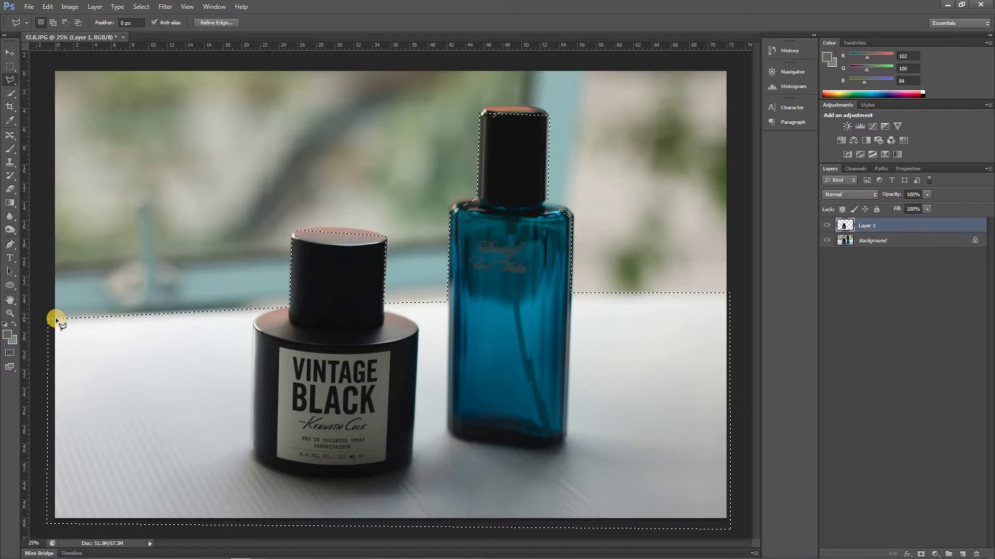
Step: Copy the selected area of Layer 1 to a new layer and hide Layer 1 and the Background to inspect it
key(ctrl+j)
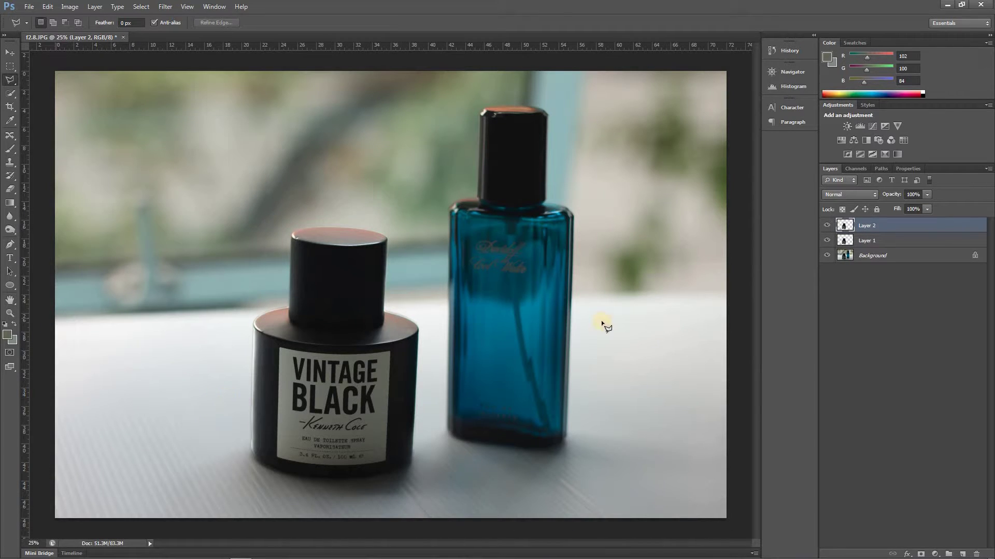
click(826, 240)
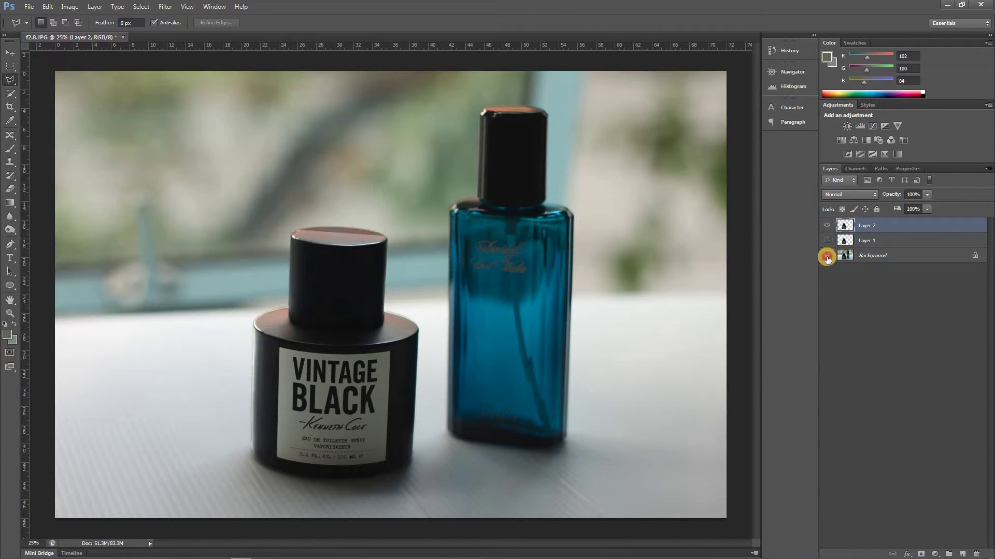
click(826, 255)
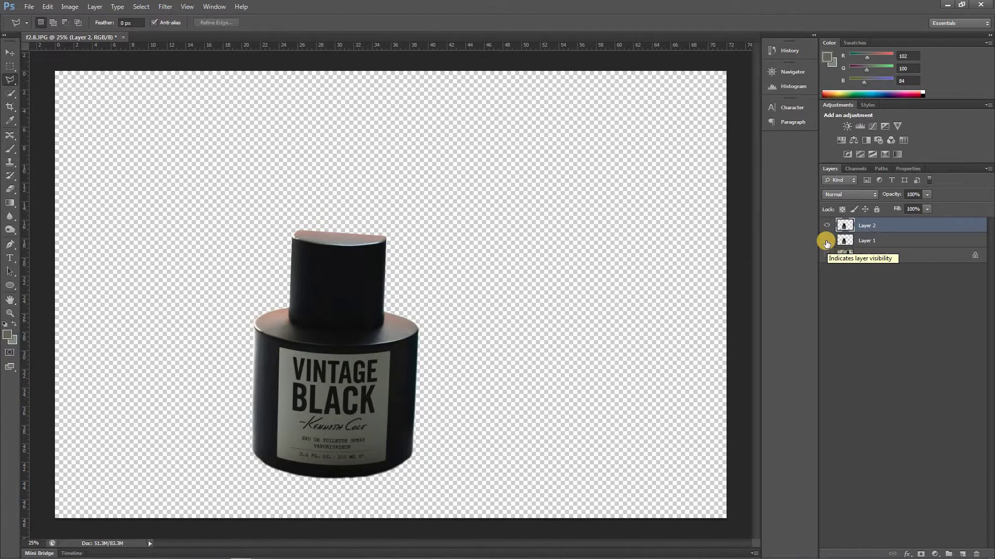
Step: Delete Layer 2 with the partial bottle copy and make the Background layer active
click(881, 241)
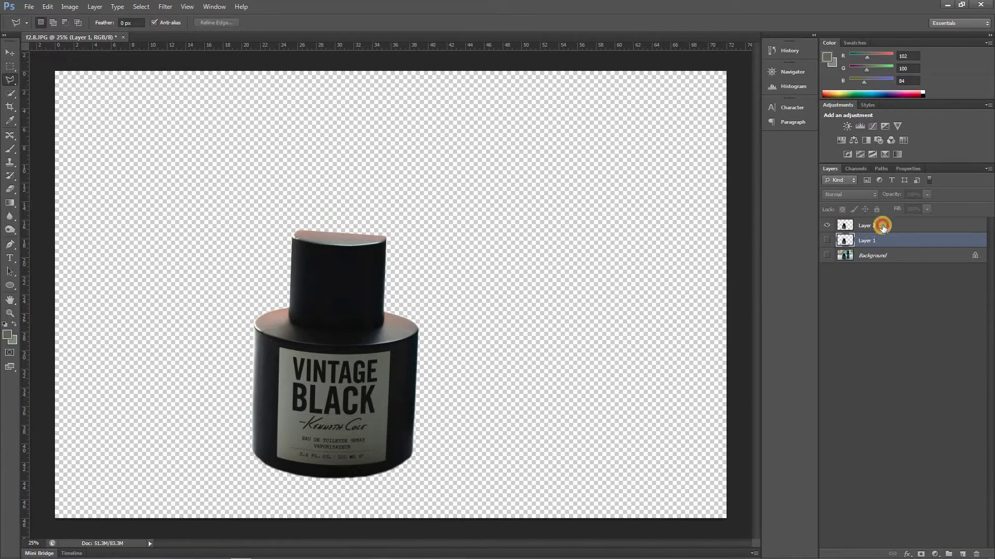
click(882, 224)
key(Delete)
click(890, 237)
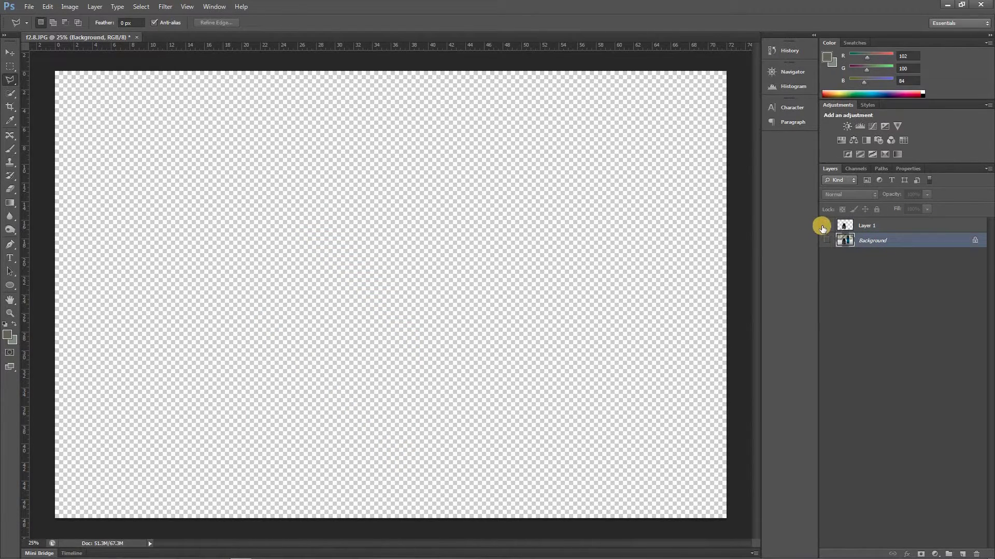
Step: Show Layer 1 and the Background, then draw a closed polygonal selection around the table below its back edge, including the bottles' lower parts
click(822, 226)
click(826, 240)
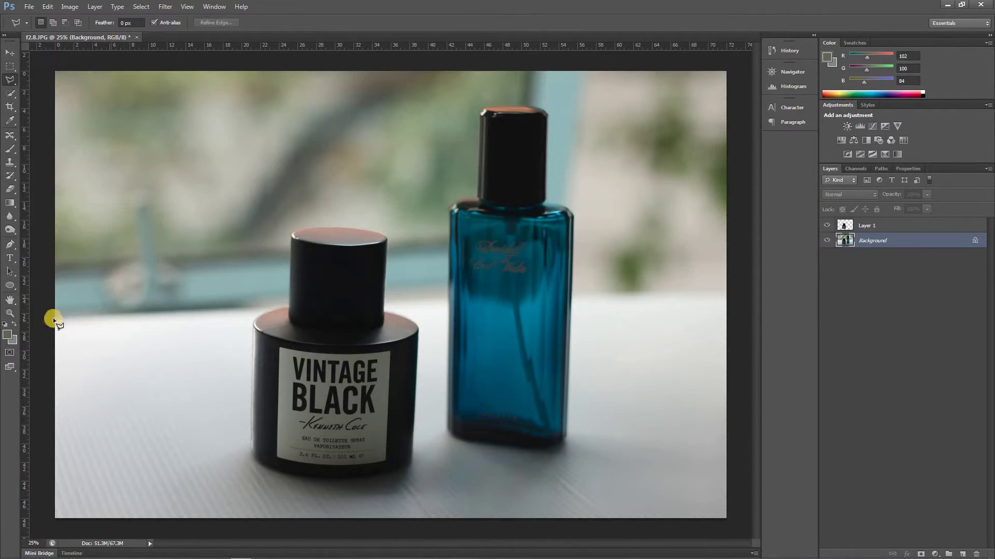
click(738, 284)
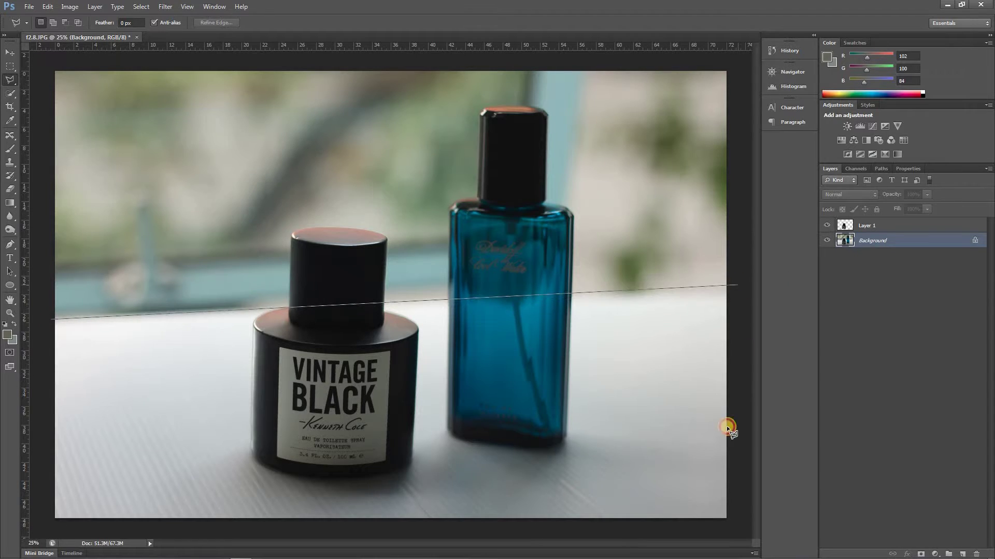
click(730, 531)
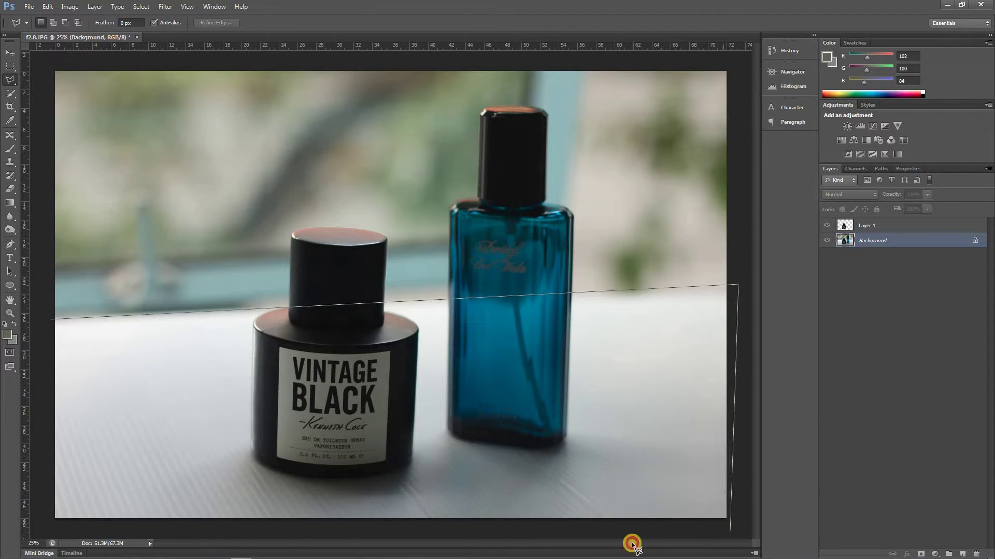
click(45, 522)
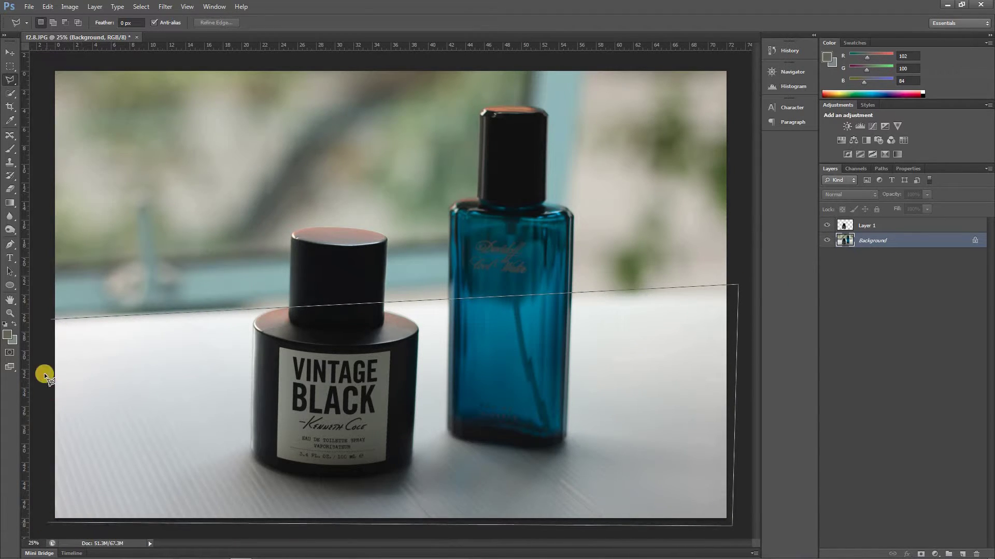
click(51, 319)
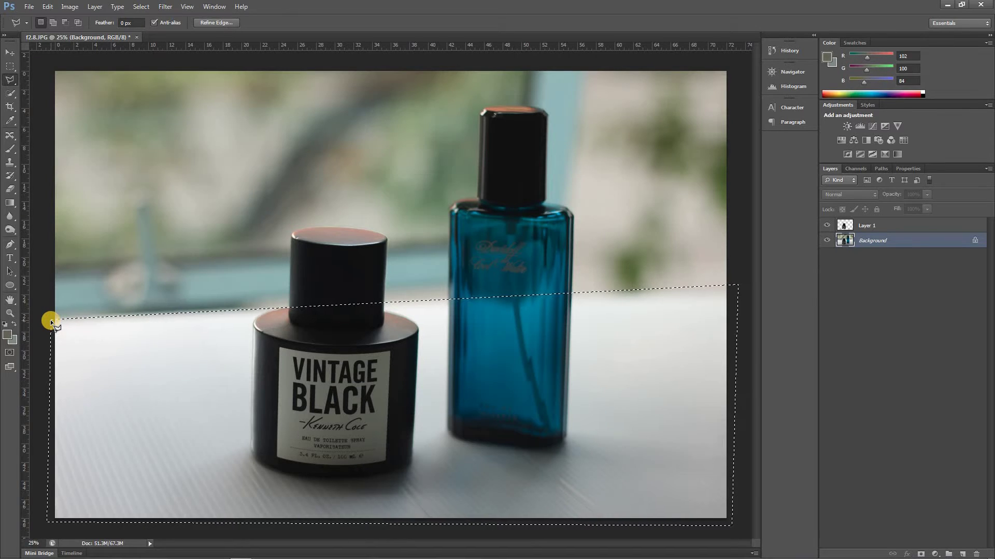
Step: Copy the selected table area to a new layer and hide Layer 1 and the Background to isolate it
key(ctrl+j)
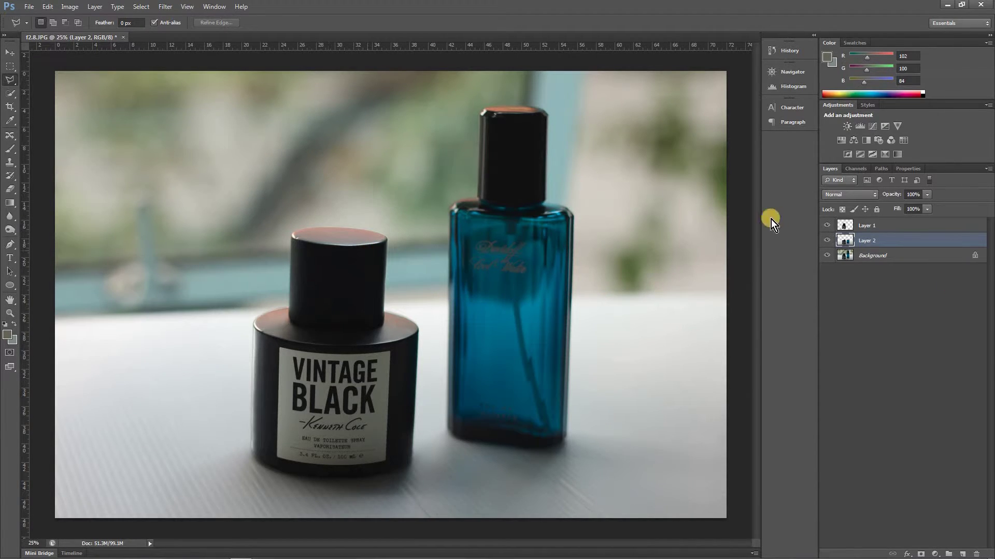
click(827, 226)
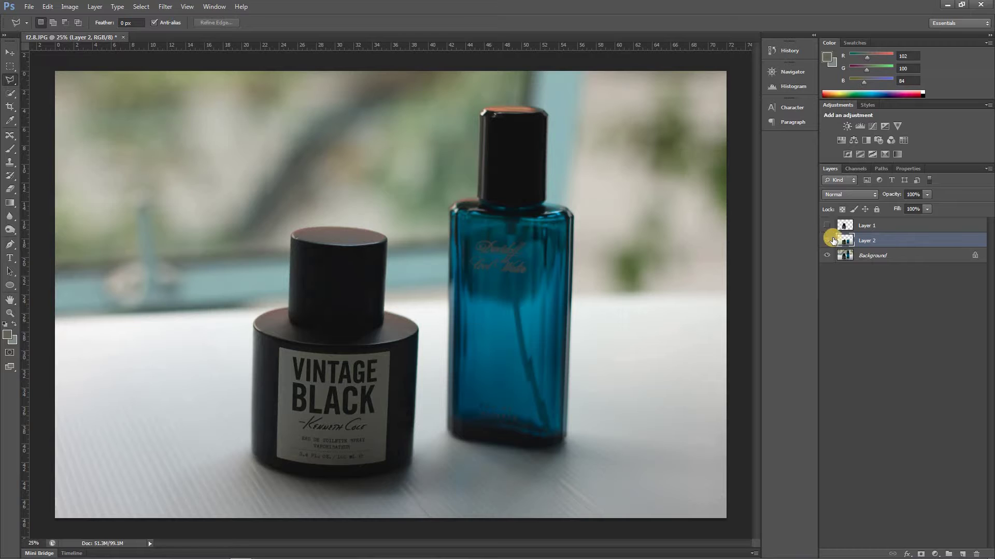
click(827, 256)
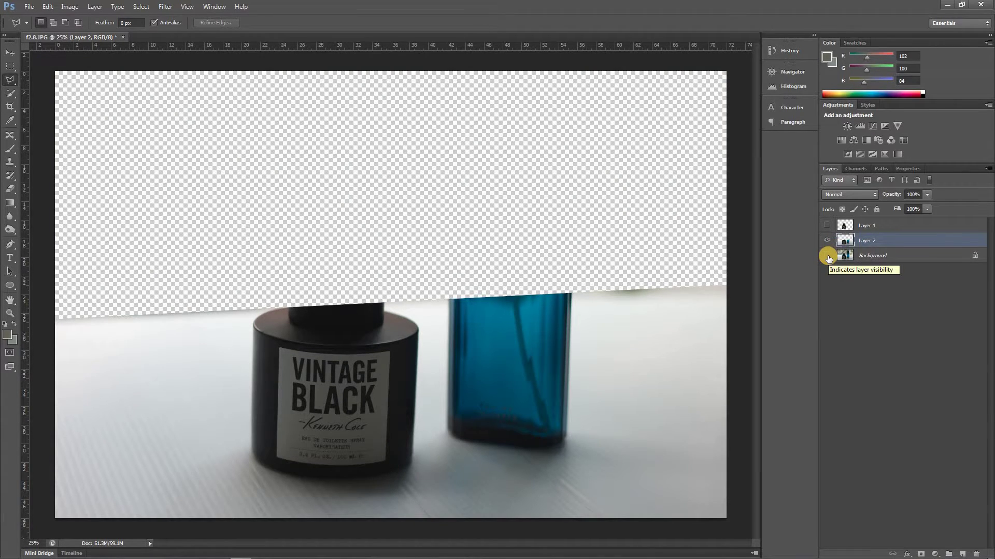
Step: Brighten the copied table layer with Levels, setting the midtone input to 1.64 and lowering the white input level
key(ctrl+l)
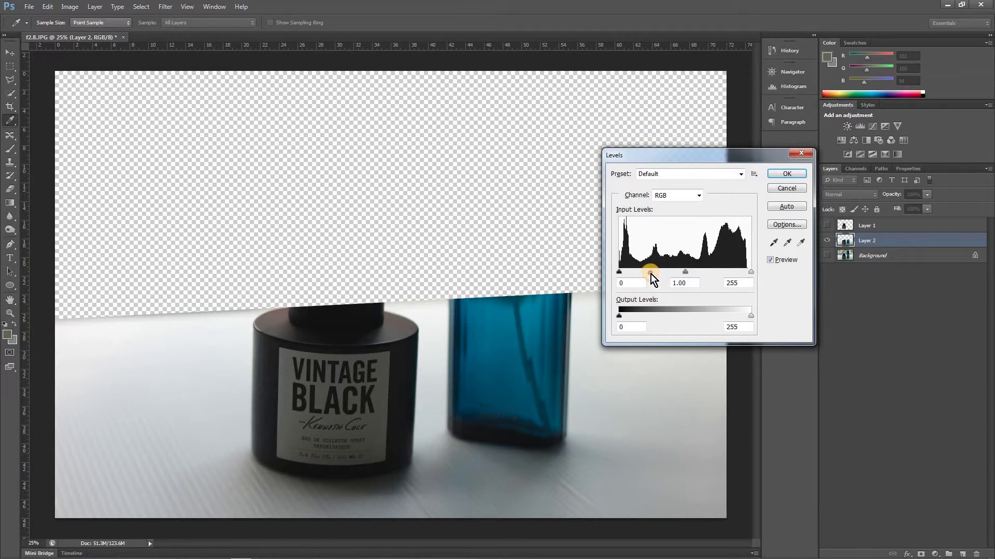
drag(685, 272, 661, 274)
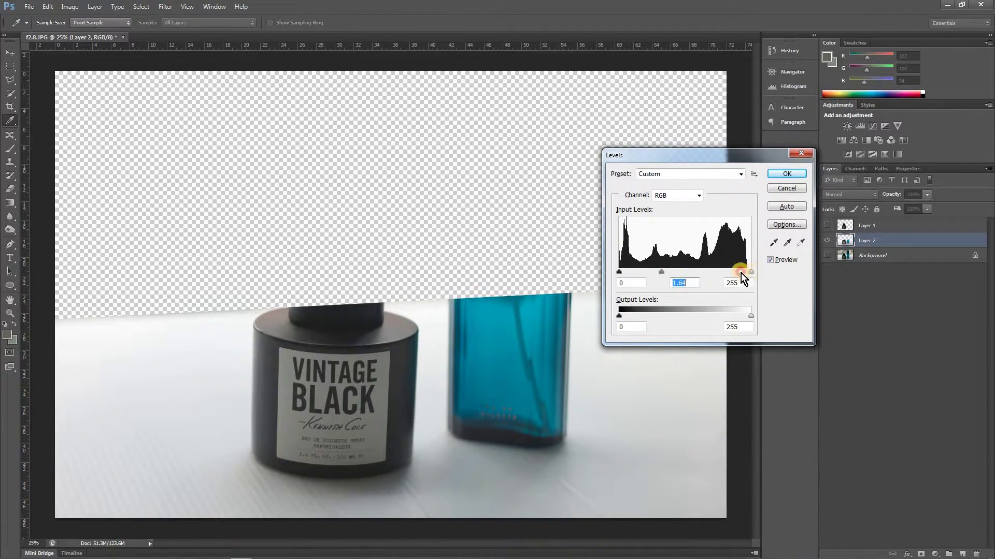
drag(740, 272, 739, 273)
click(778, 173)
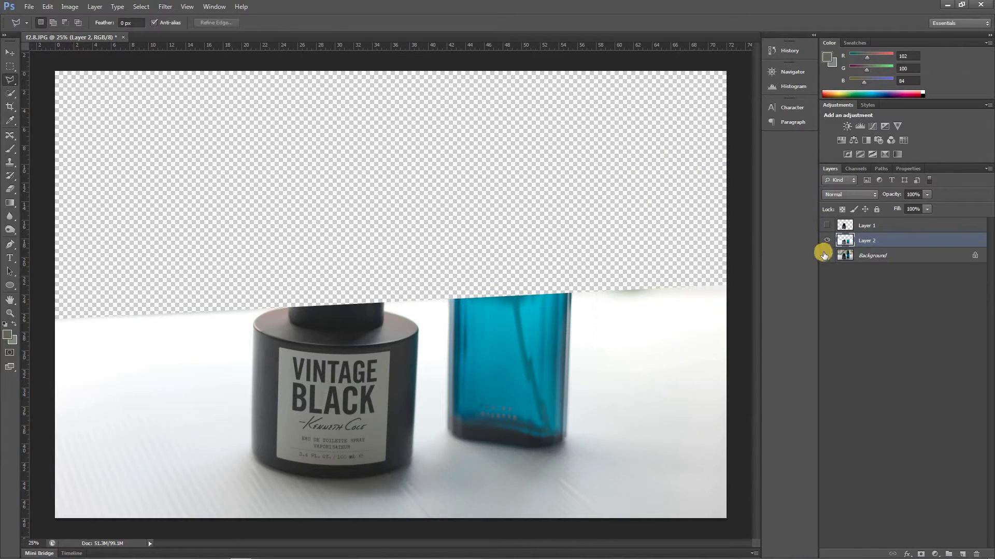
Step: Show the Background, switch to the Magnetic Lasso tool and delete Layer 2 with the brightened table copy
click(827, 256)
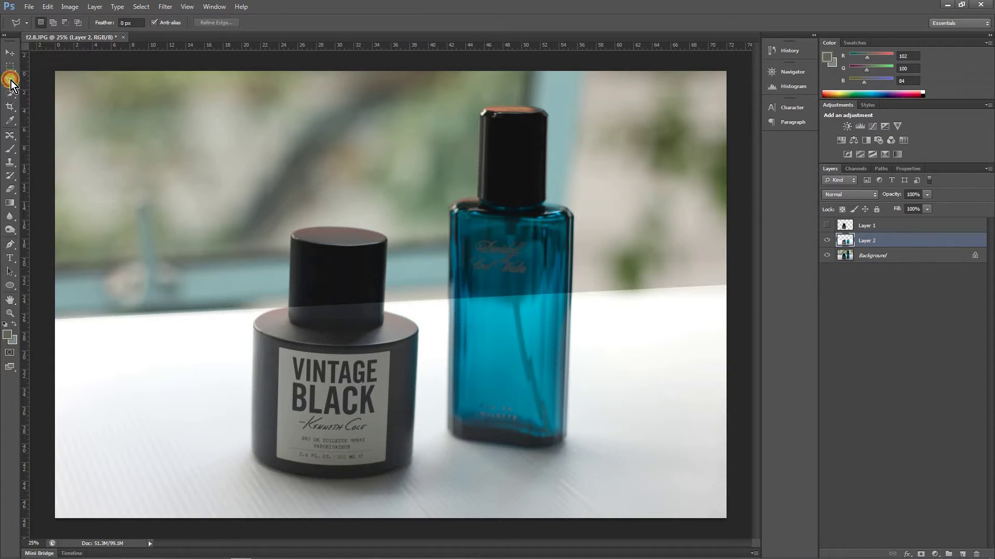
mouse_move(11, 80)
mouse_down()
mouse_move(59, 86)
mouse_move(64, 99)
mouse_up()
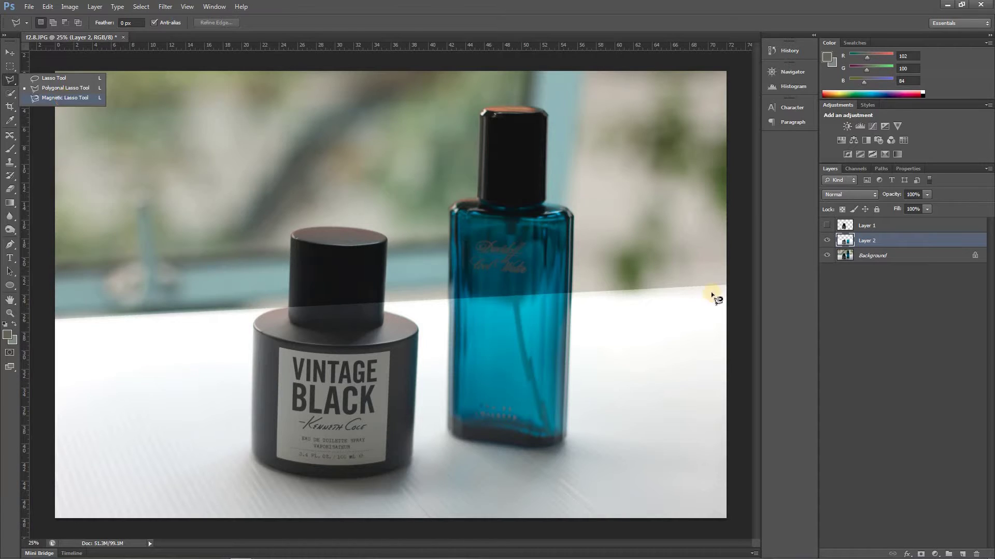
click(891, 254)
click(889, 241)
key(Delete)
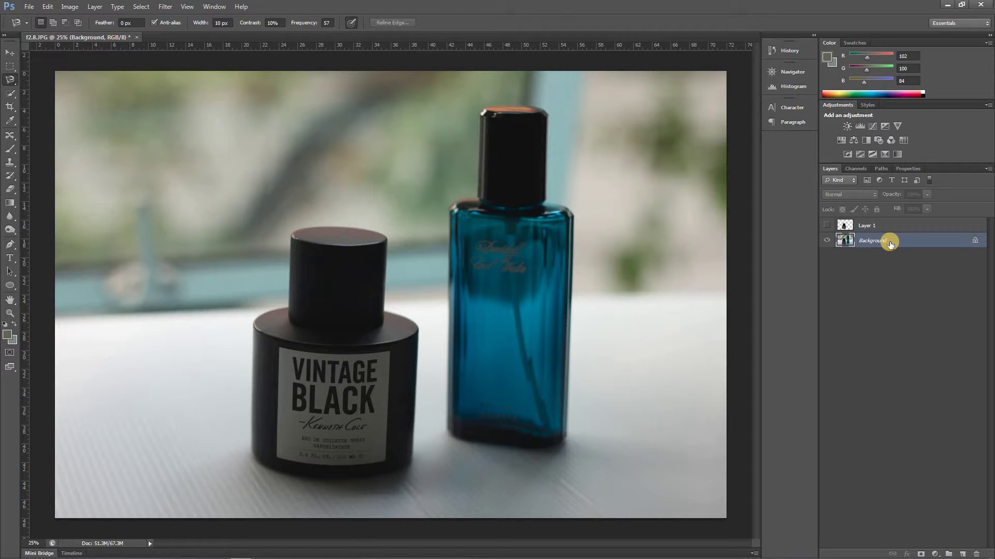
Step: Duplicate the hidden Layer 1 repeatedly, up to Layer 1 copy 55
mouse_move(78, 558)
click(904, 228)
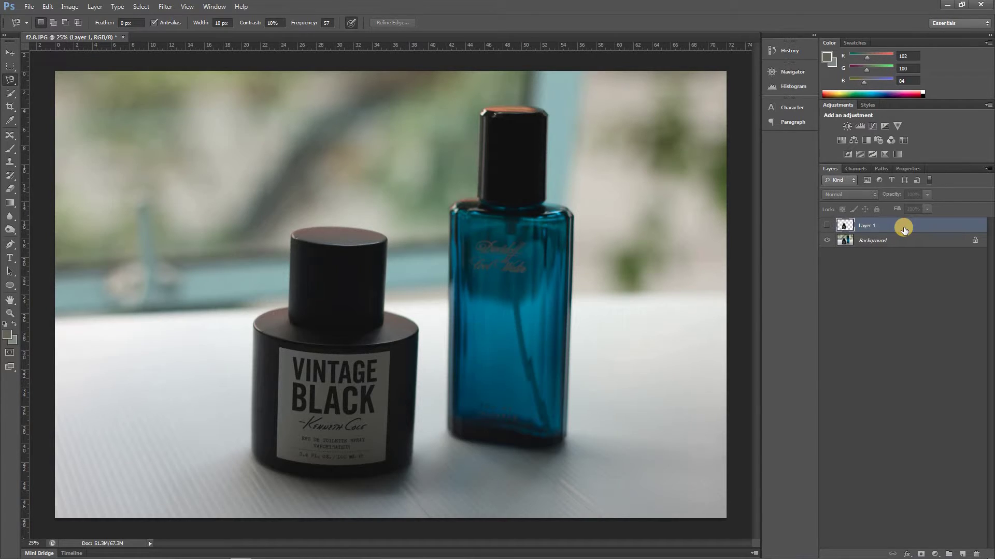
key(ctrl+j)
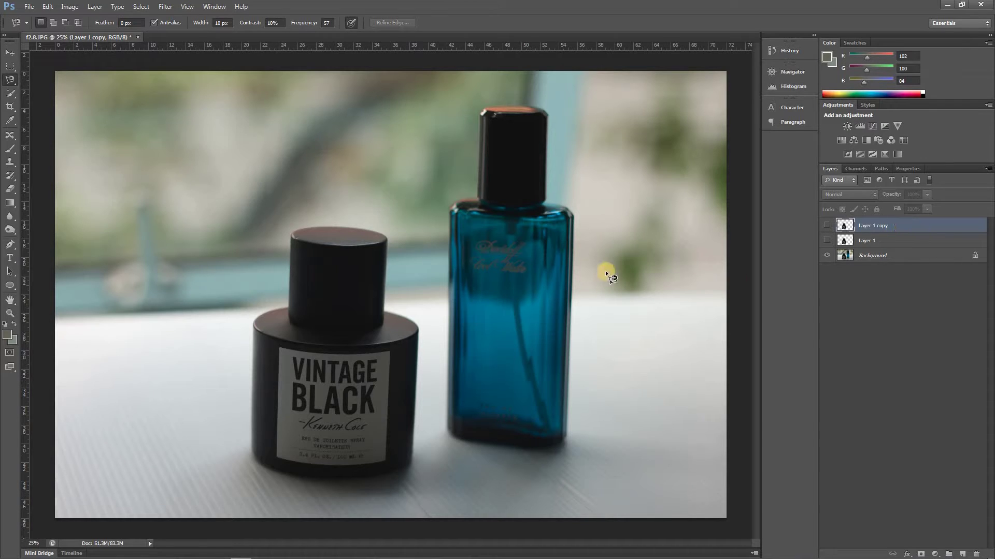
mouse_move(119, 547)
key(ctrl+j)
key(ctrl+j)
key(ctrl+j)
key(ctrl+j)
key(ctrl+j)
key(ctrl+j)
key(ctrl+j)
key(ctrl+j)
key(ctrl+j)
key(ctrl+j)
key(ctrl+j)
key(ctrl+j)
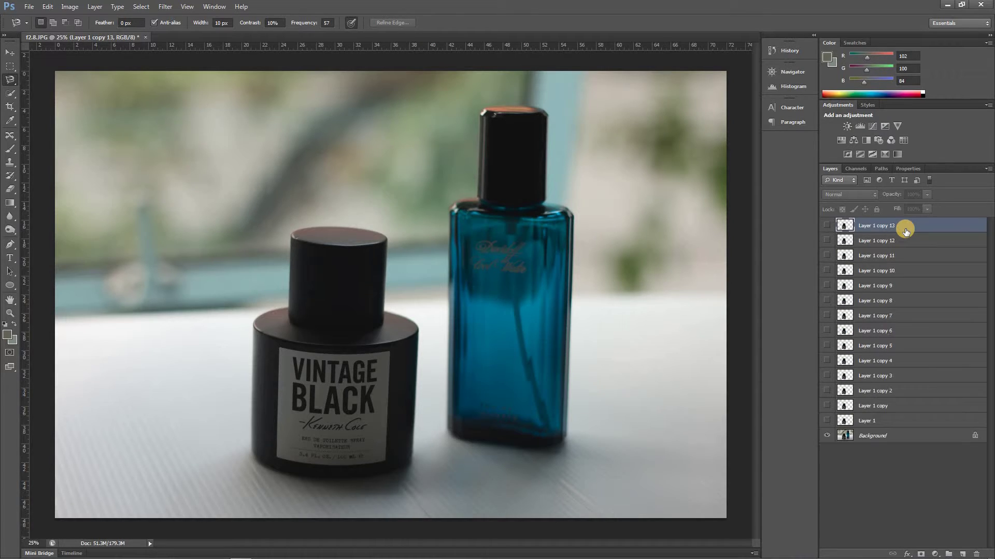
key(ctrl+j)
key(ctrl+j)
key(ctrl+j)
key(ctrl+j)
key(ctrl+j)
key(ctrl+j)
key(ctrl+j)
key(ctrl+j)
key(ctrl+j)
key(ctrl+j)
key(ctrl+j)
key(ctrl+j)
key(ctrl+j)
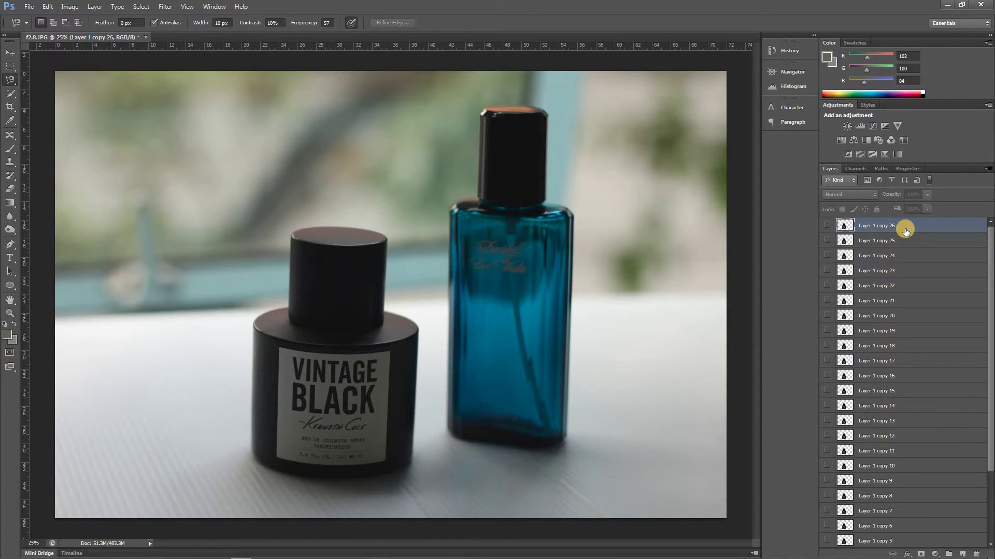
key(ctrl+j)
key(ctrl+j)
key(ctrl+j)
key(ctrl+j)
key(ctrl+j)
key(ctrl+j)
key(ctrl+j)
key(ctrl+j)
key(ctrl+j)
key(ctrl+j)
key(ctrl+j)
key(ctrl+j)
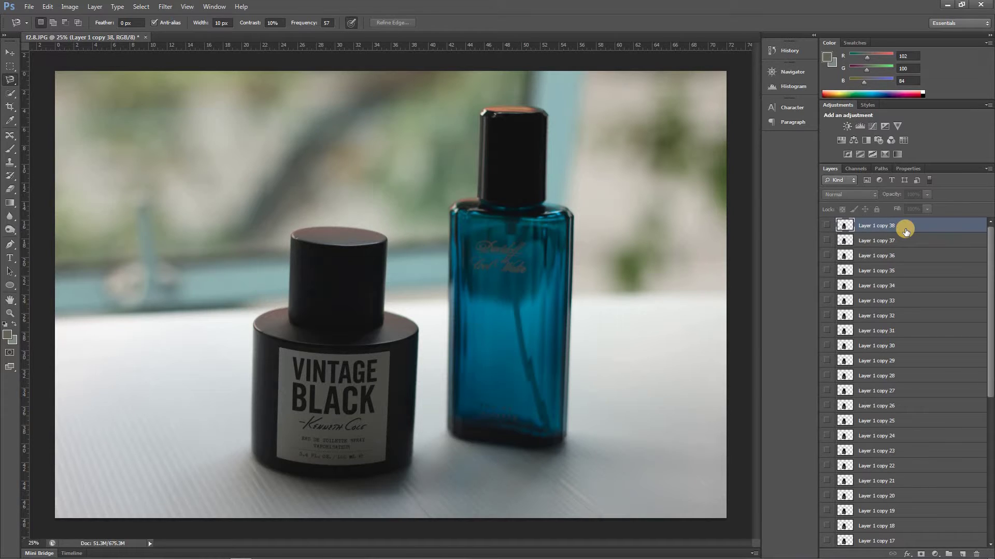
key(ctrl+j)
key(ctrl+j)
key(ctrl+j)
key(ctrl+j)
key(ctrl+j)
key(ctrl+j)
key(ctrl+j)
key(ctrl+j)
key(ctrl+j)
key(ctrl+j)
key(ctrl+j)
key(ctrl+j)
key(ctrl+j)
key(ctrl+j)
key(ctrl+j)
key(ctrl+j)
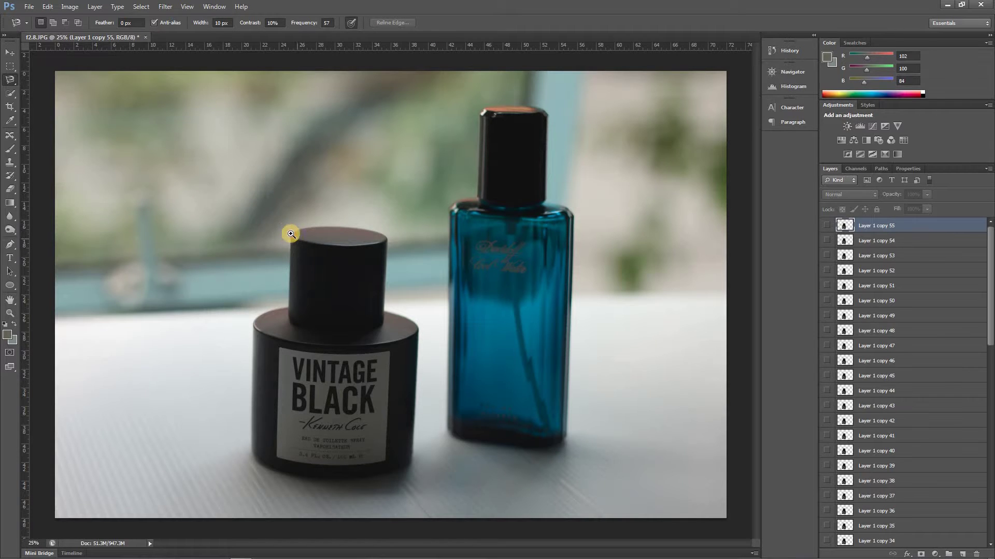
Step: Examine the upper rim of the black bottle's cap at close range, up to 300% magnification
drag(306, 248, 347, 266)
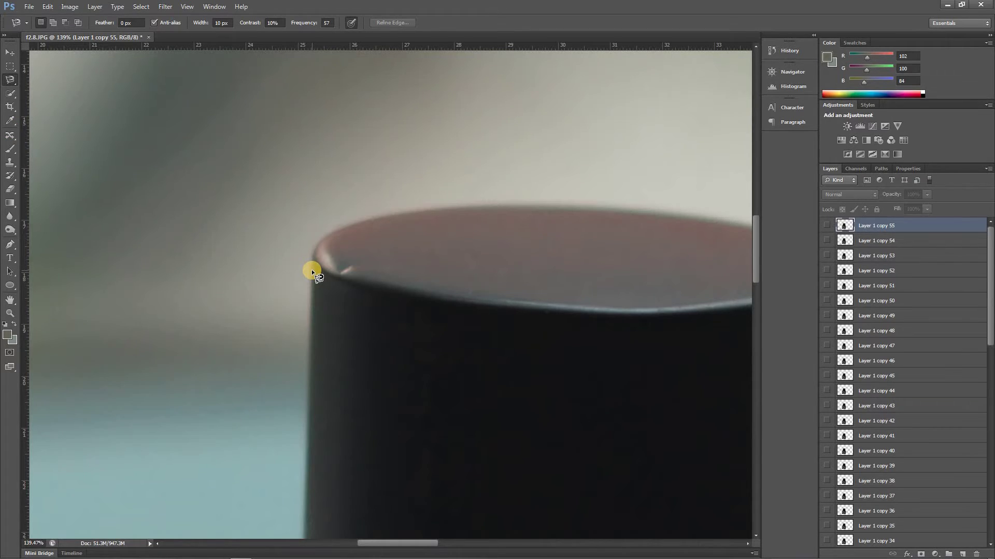
alt+click(347, 283)
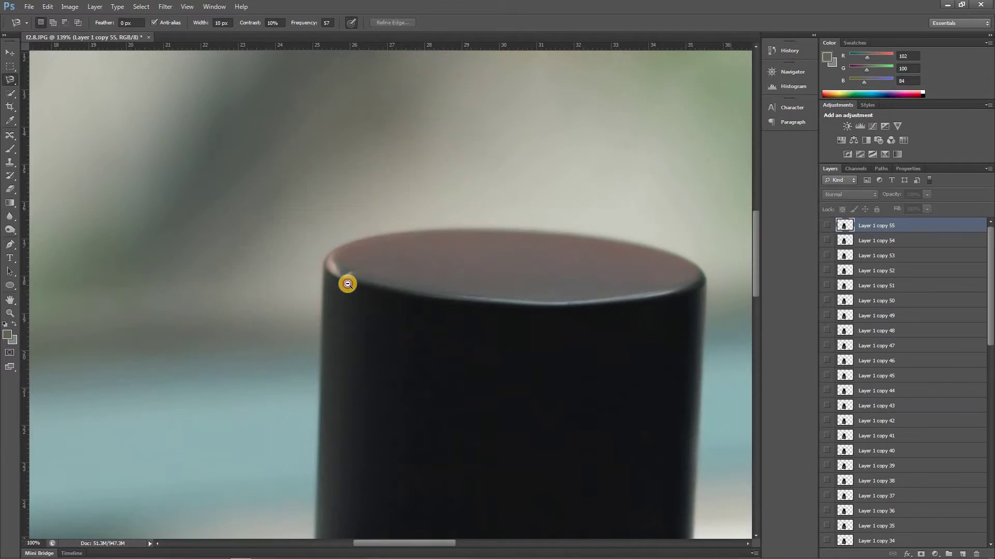
alt+click(347, 283)
alt+click(347, 284)
alt+click(347, 284)
alt+click(347, 284)
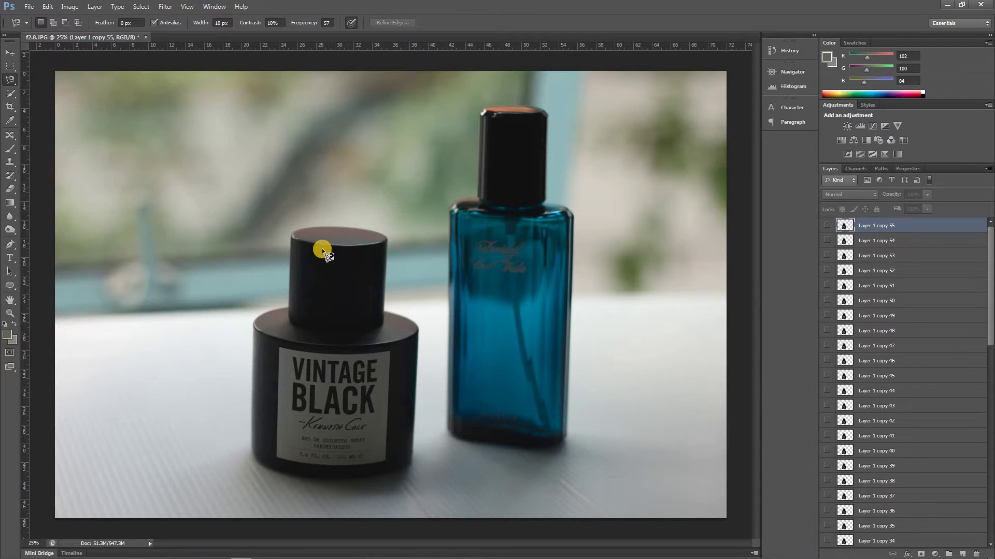
scroll(298, 240, up, 6)
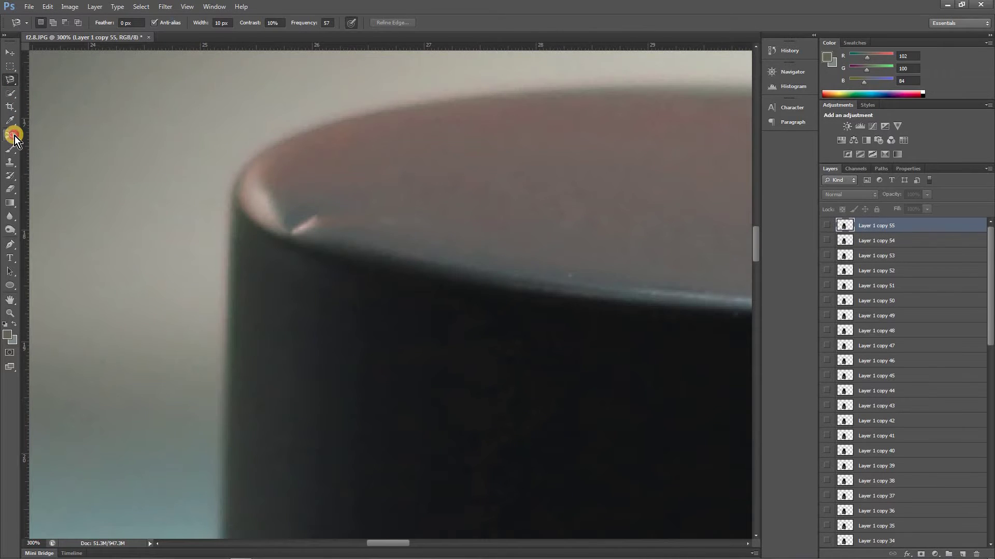
Step: Try the Spot Healing Brush and Rectangular Marquee tools and select the layers from Layer 1 copy 55 to copy 51
drag(14, 136, 120, 137)
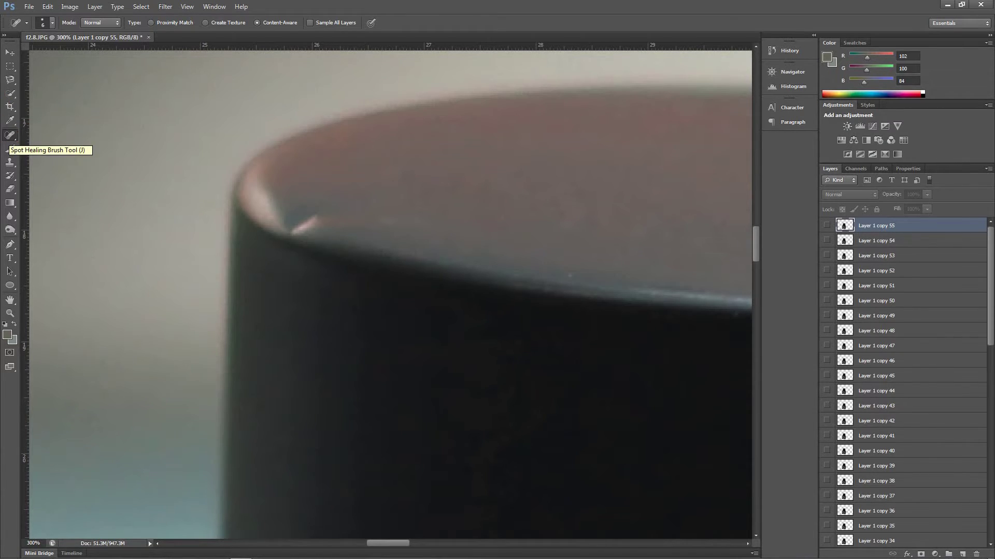
click(10, 69)
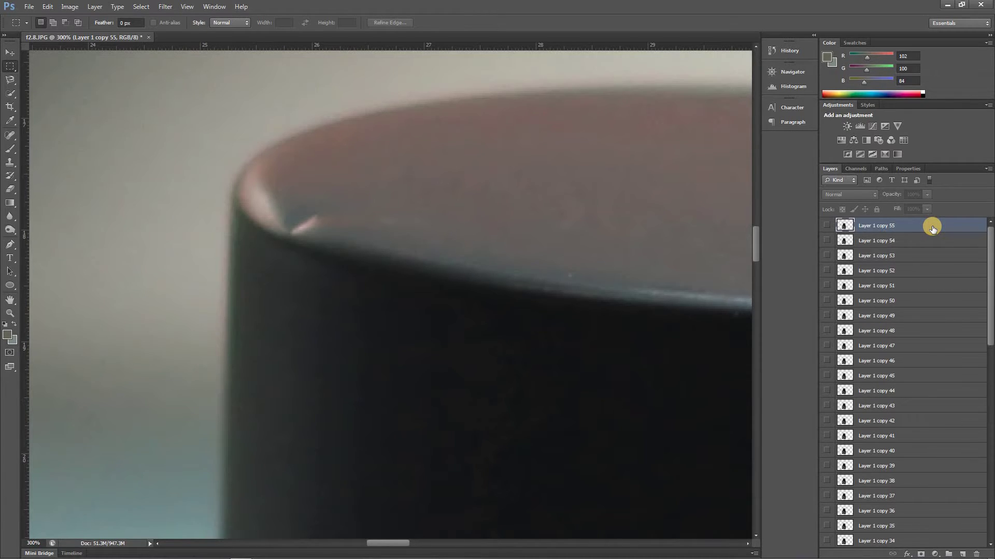
mouse_move(986, 262)
mouse_down()
mouse_move(988, 339)
mouse_move(988, 261)
mouse_up()
click(909, 289)
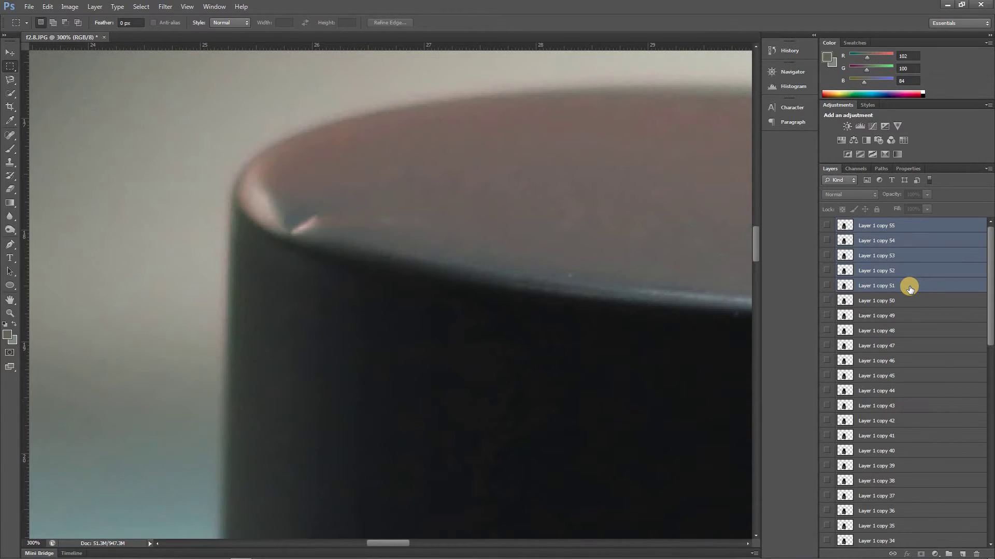
click(910, 305)
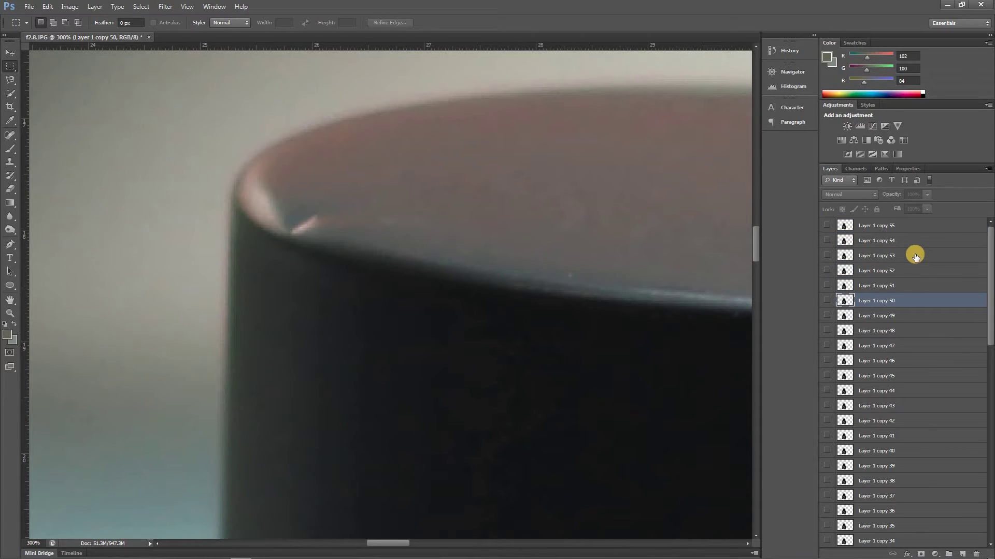
Step: Select the layers from Layer 1 copy 55 to copy 49, then reduce the selection to Layer 1 copy 55 alone
click(910, 226)
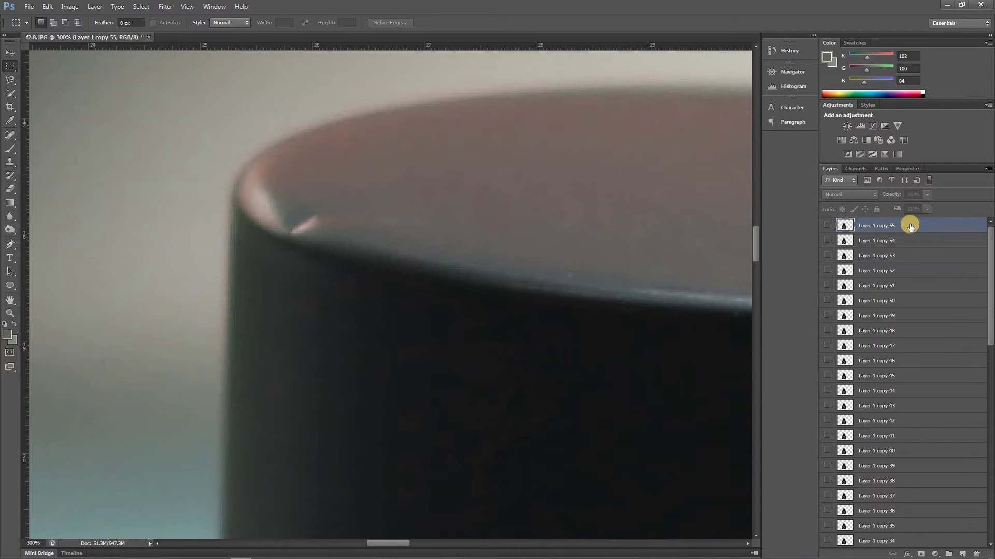
shift+click(907, 315)
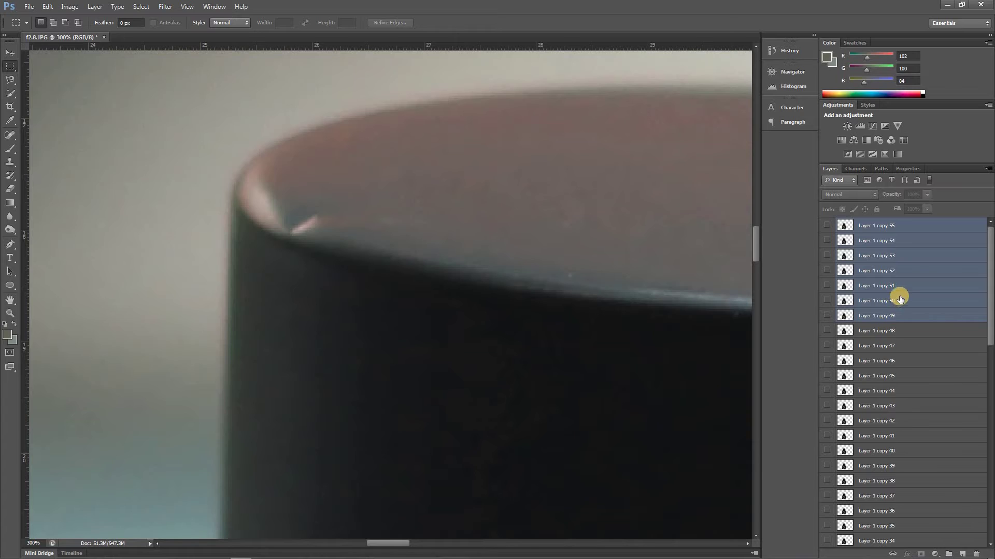
click(906, 236)
click(917, 226)
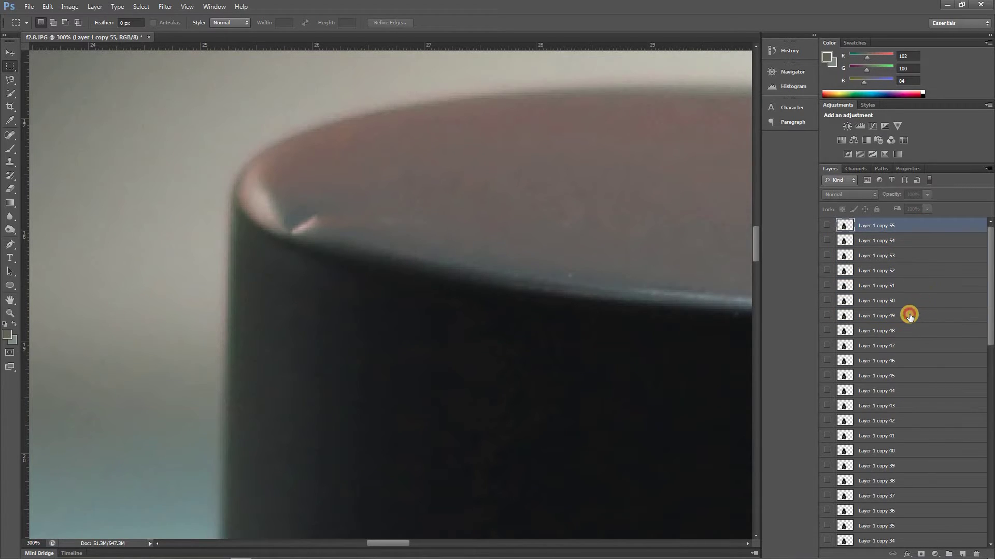
Step: Select the range of layers from Layer 1 copy 49 to Layer 1 copy 55 and activate the Move tool
click(908, 315)
shift+click(904, 231)
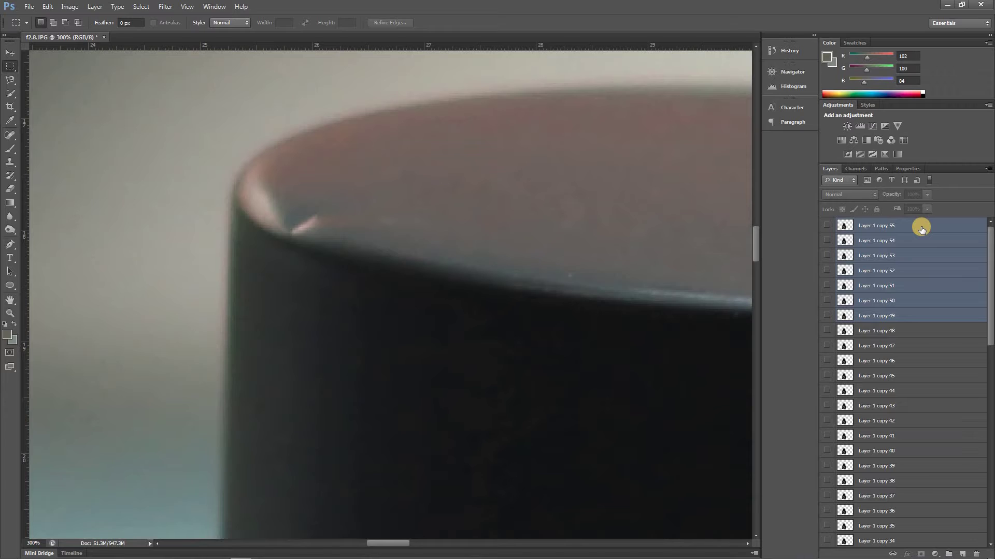
right_click(921, 228)
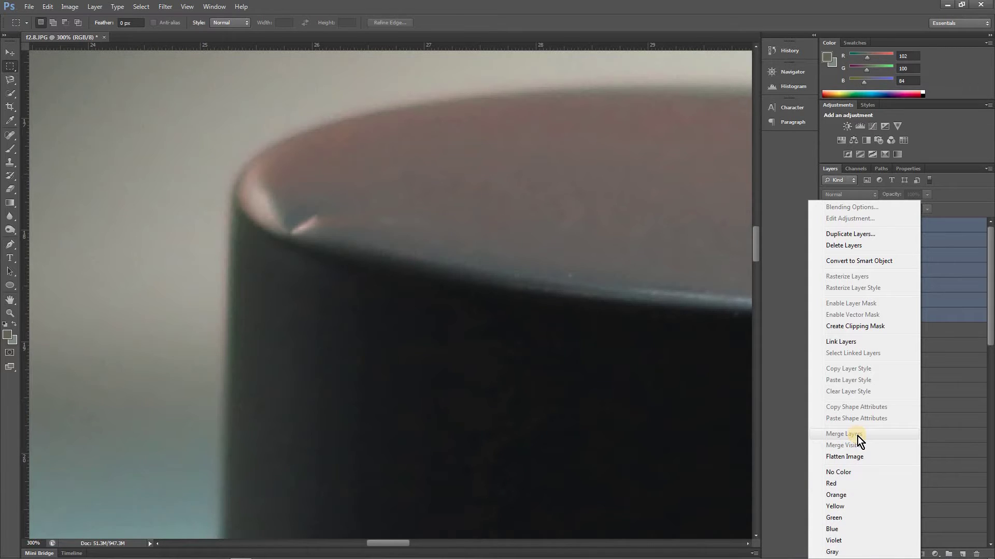
click(928, 393)
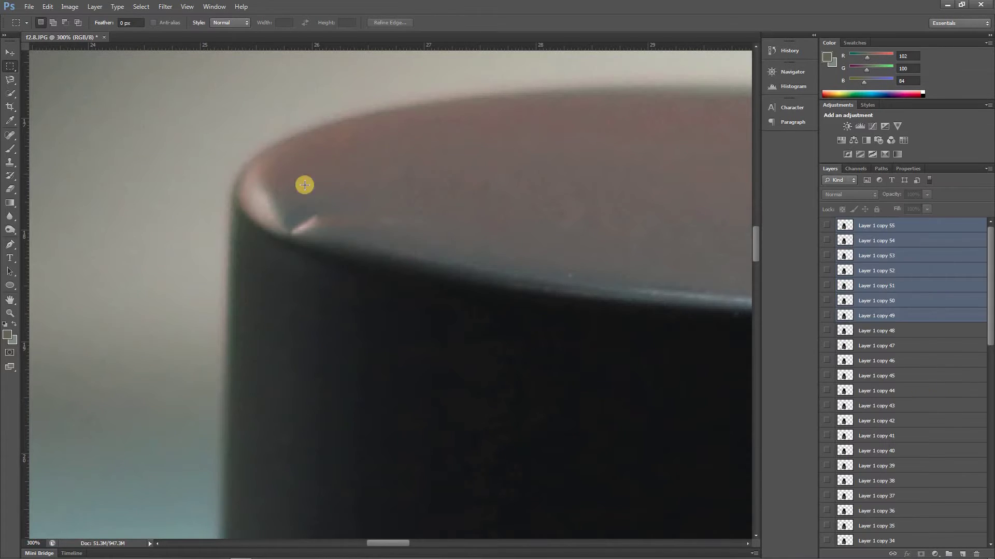
click(17, 58)
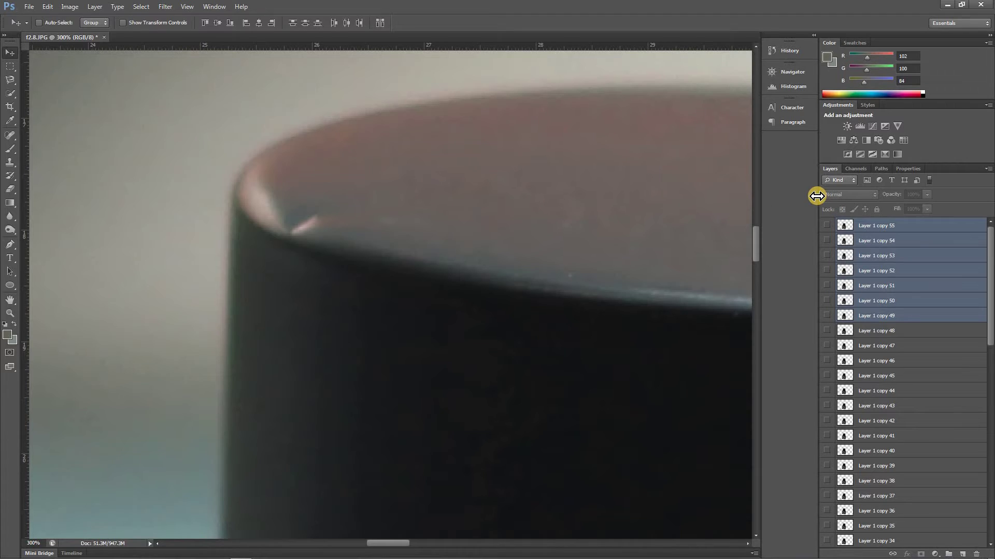
Step: Select the layers from Layer 1 copy 55 to copy 53 and keep the Move tool active
click(921, 225)
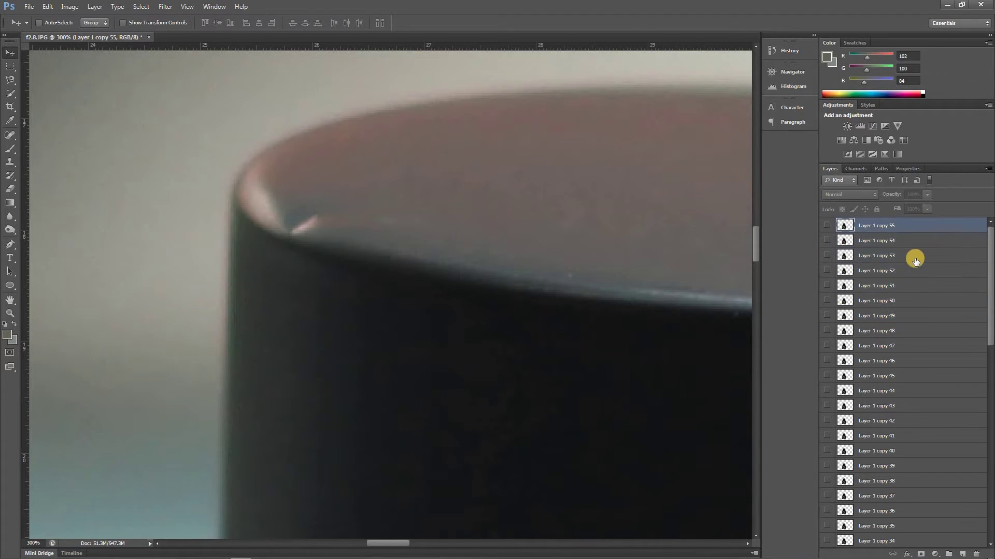
shift+click(915, 259)
right_click(914, 257)
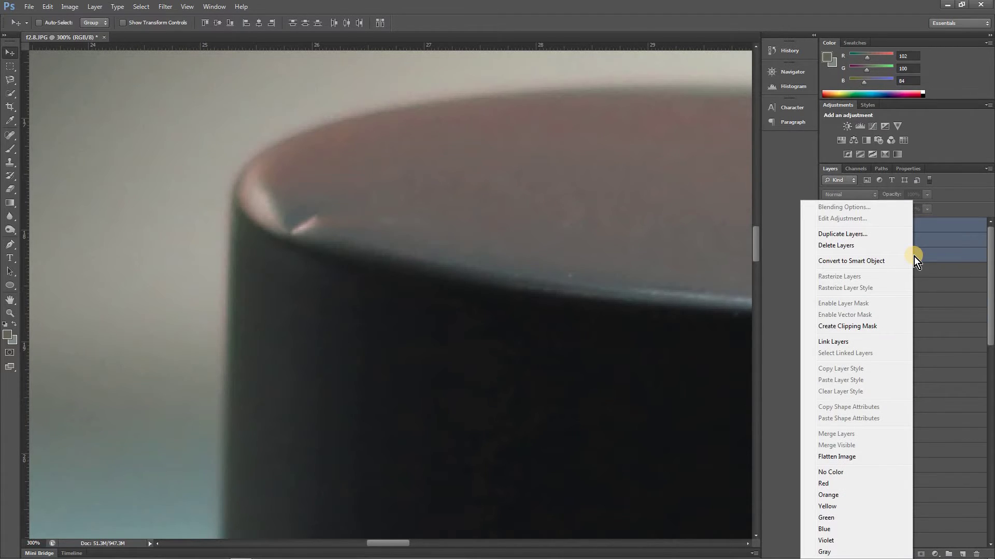
click(940, 250)
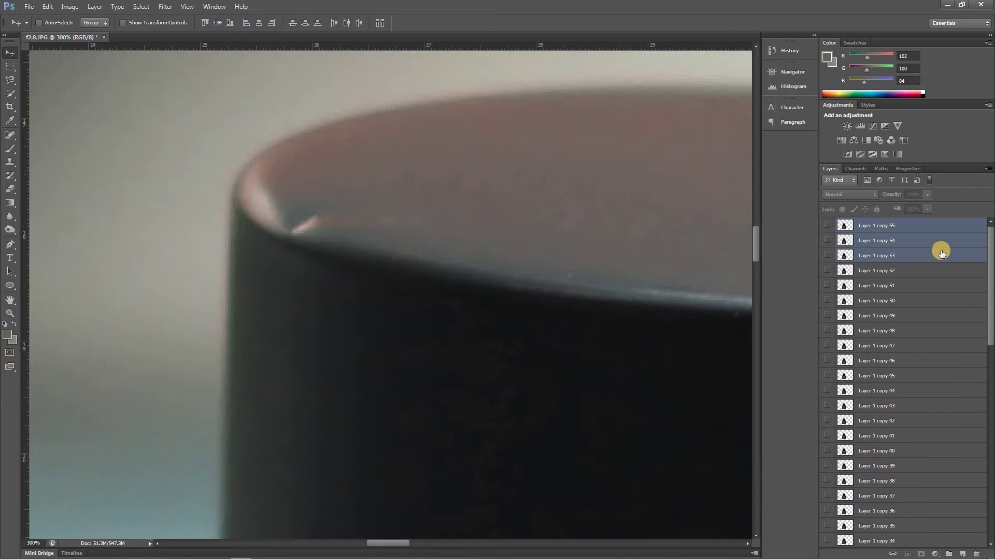
key(m)
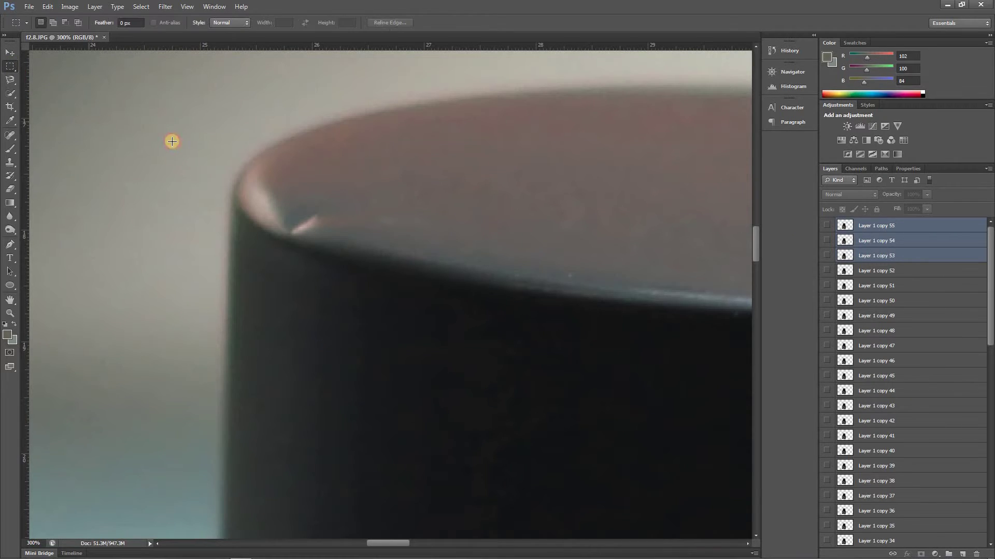
click(9, 52)
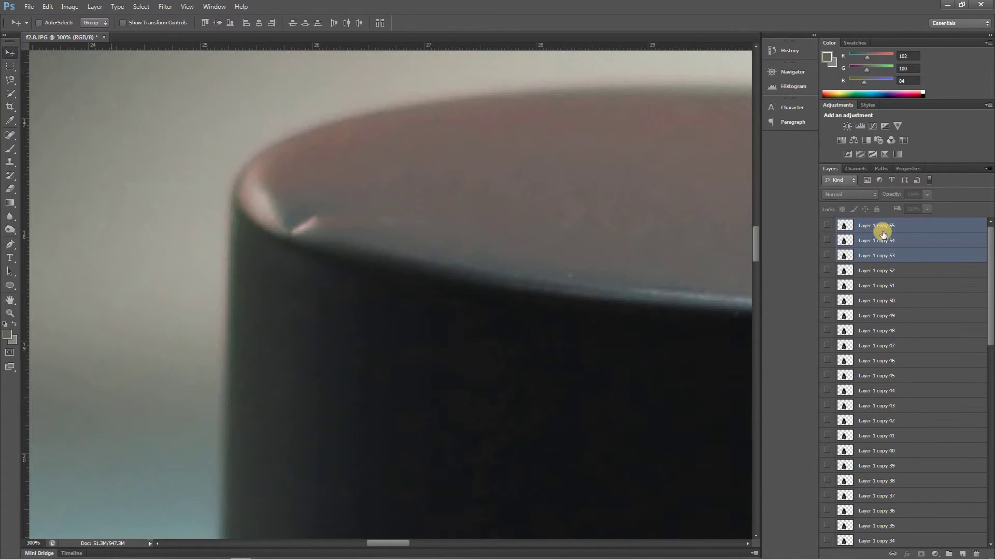
Step: Reselect the range from Layer 1 copy 55 to copy 53 and review the commands offered for multiple layers
right_click(918, 223)
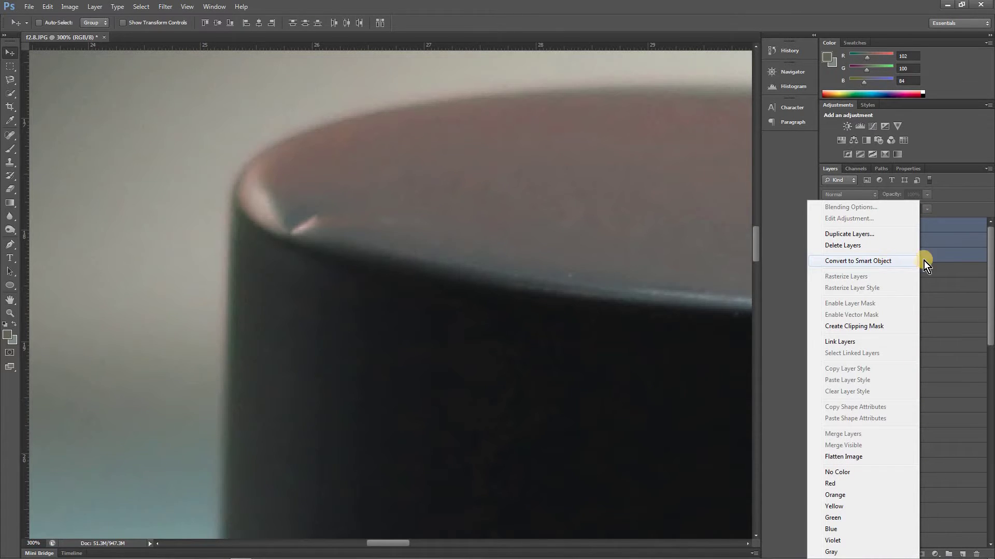
click(927, 224)
click(905, 226)
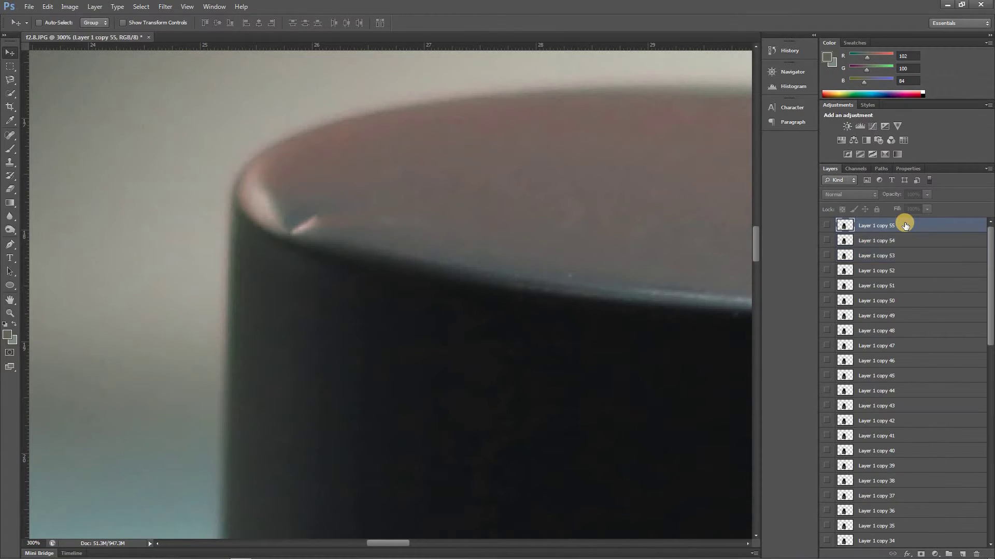
shift+click(913, 257)
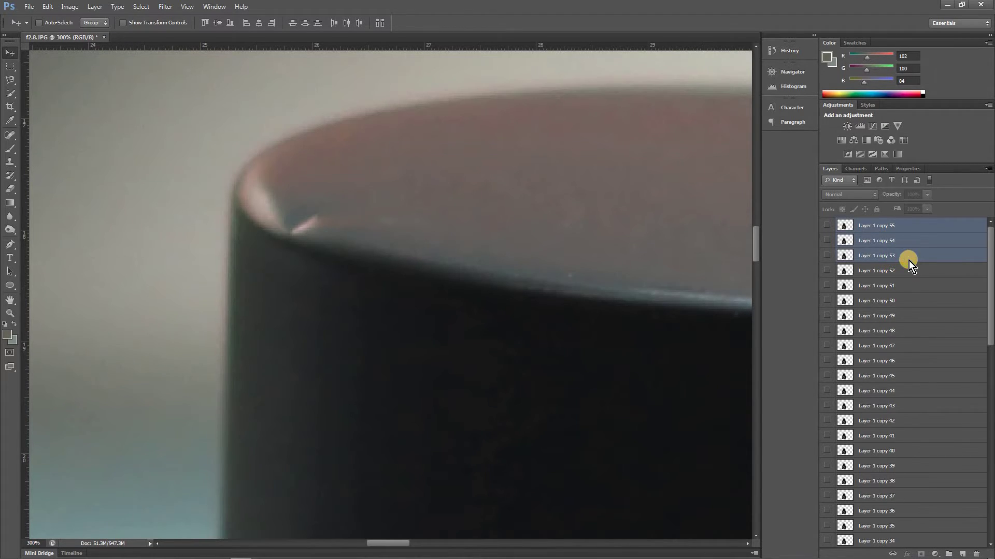
right_click(909, 259)
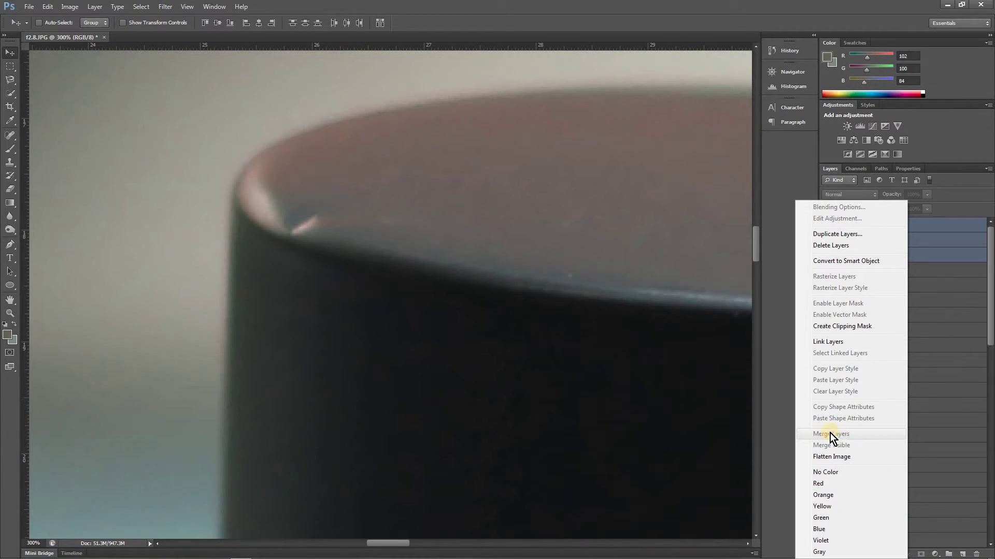
click(775, 340)
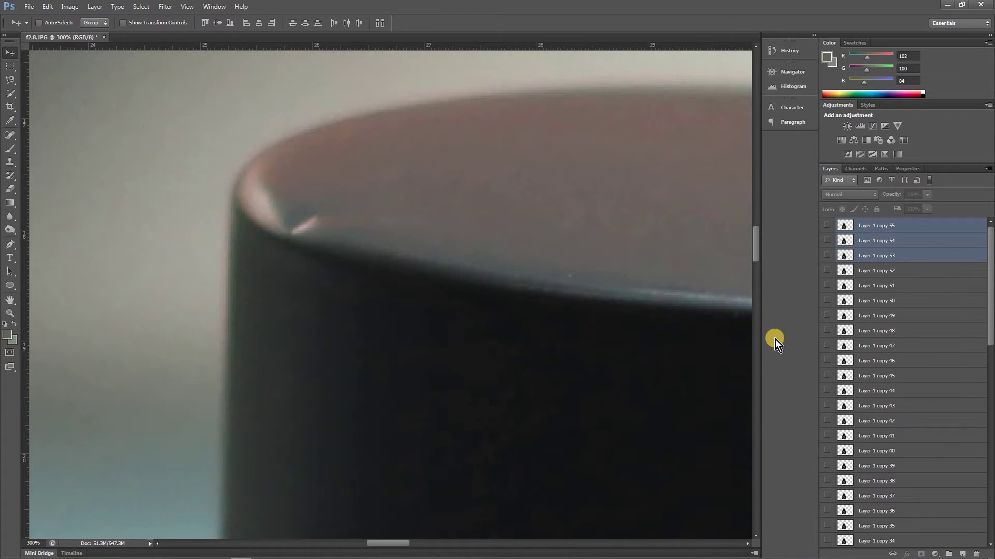
Step: Delete every duplicate layer from Layer 1 copy 55 down to Layer 1 copy and clear the layer selection
click(910, 226)
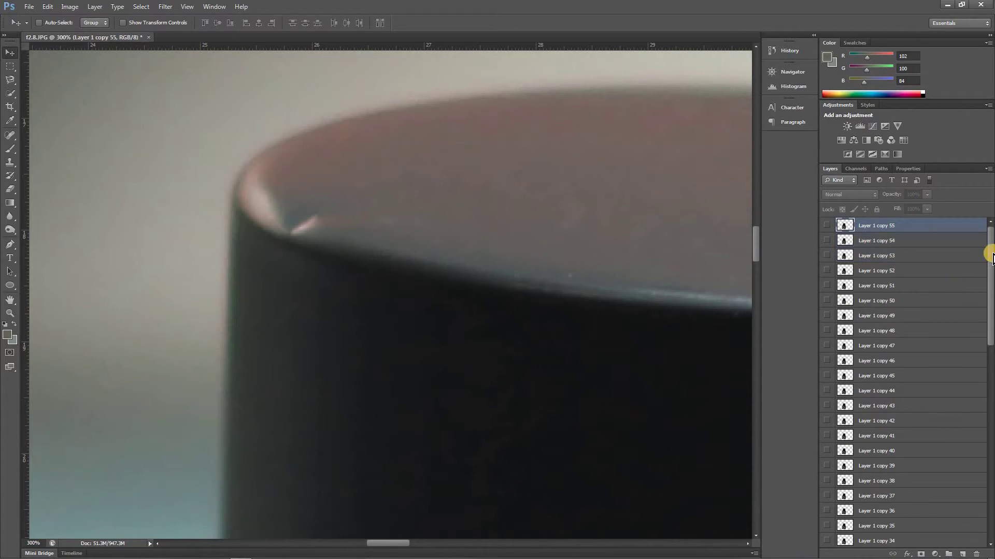
drag(991, 257, 988, 467)
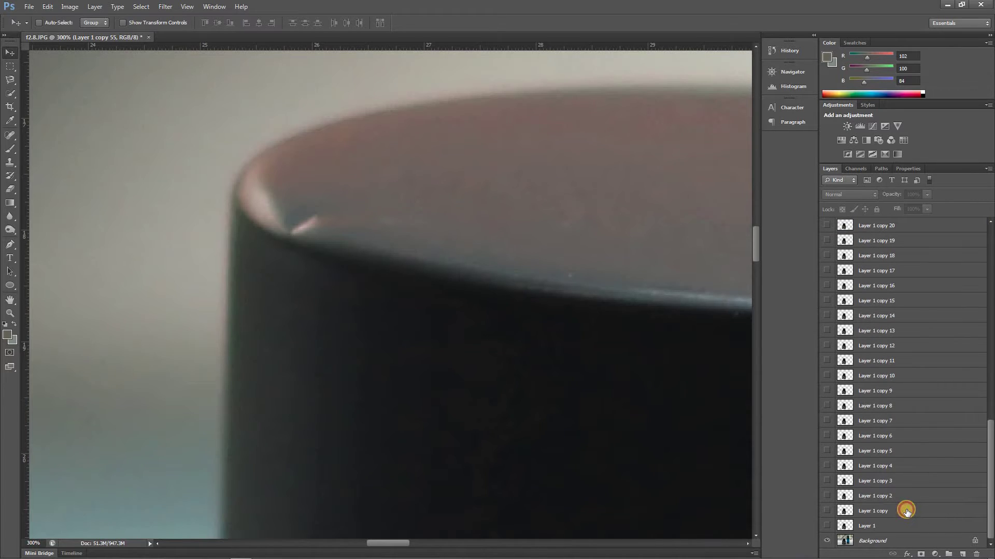
shift+click(906, 512)
key(Delete)
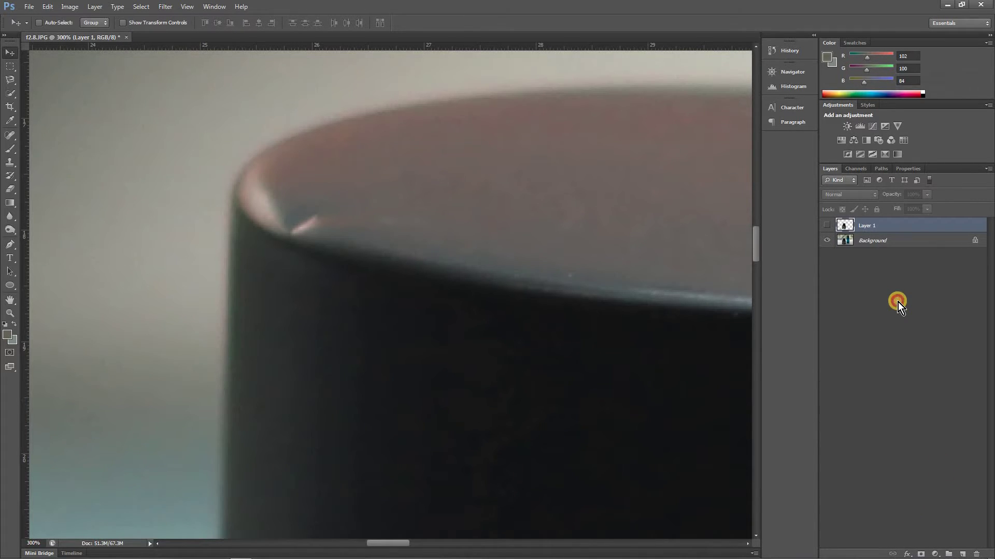
click(897, 303)
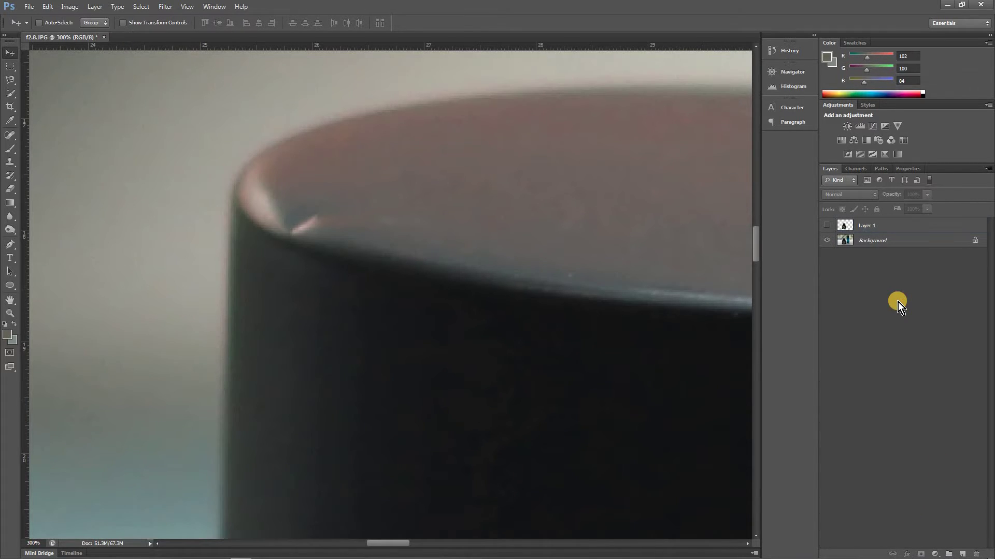
Step: Duplicate the Background layer
click(890, 227)
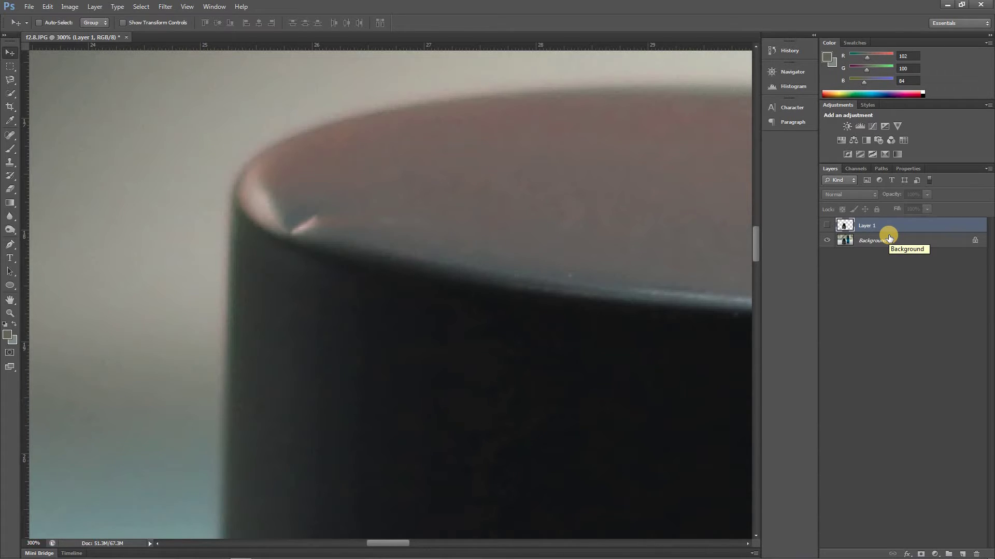
click(904, 330)
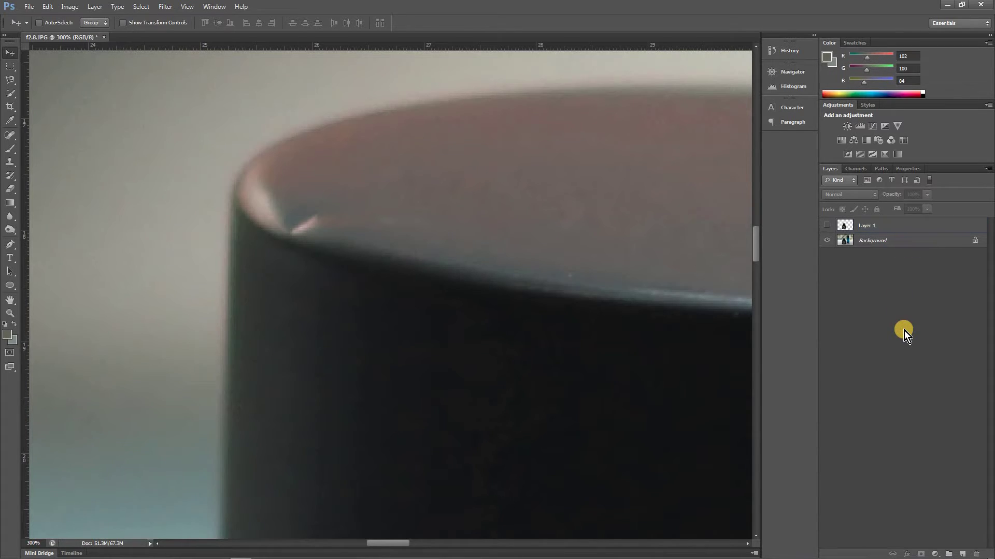
click(904, 243)
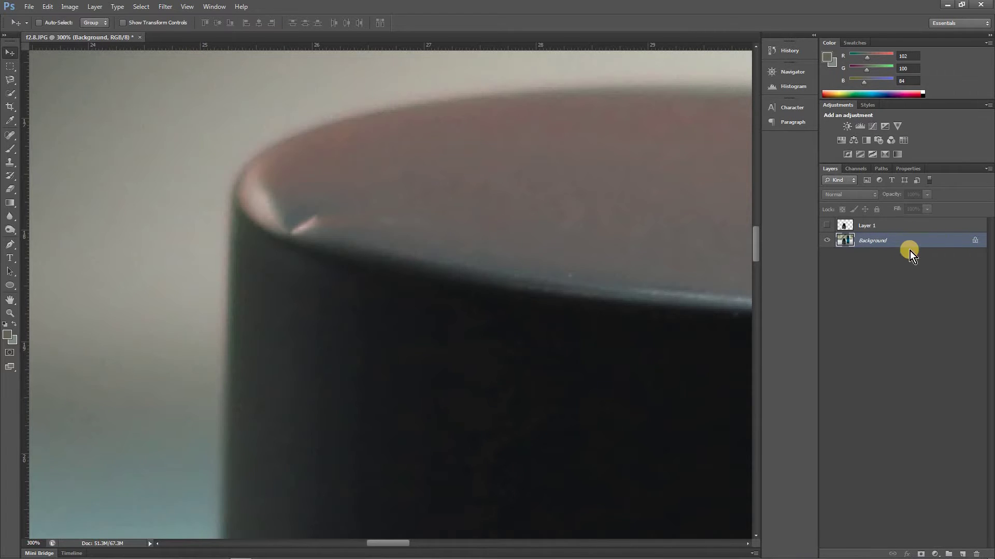
ctrl+click(898, 243)
click(898, 243)
ctrl+click(899, 244)
ctrl+click(902, 243)
key(ctrl+j)
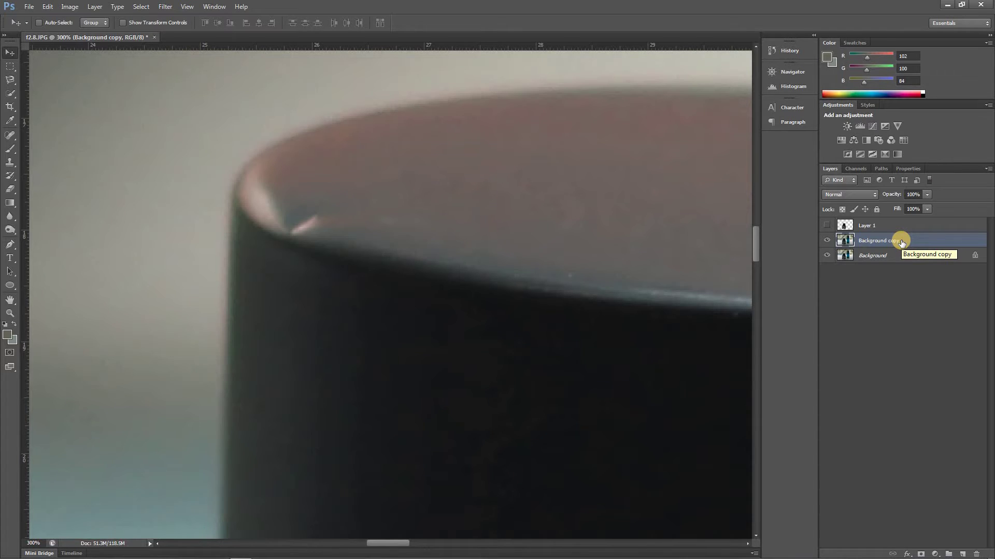
Step: Hide the original Background, show Layer 1, and delete Layer 1 together with Background copy
click(827, 258)
click(827, 225)
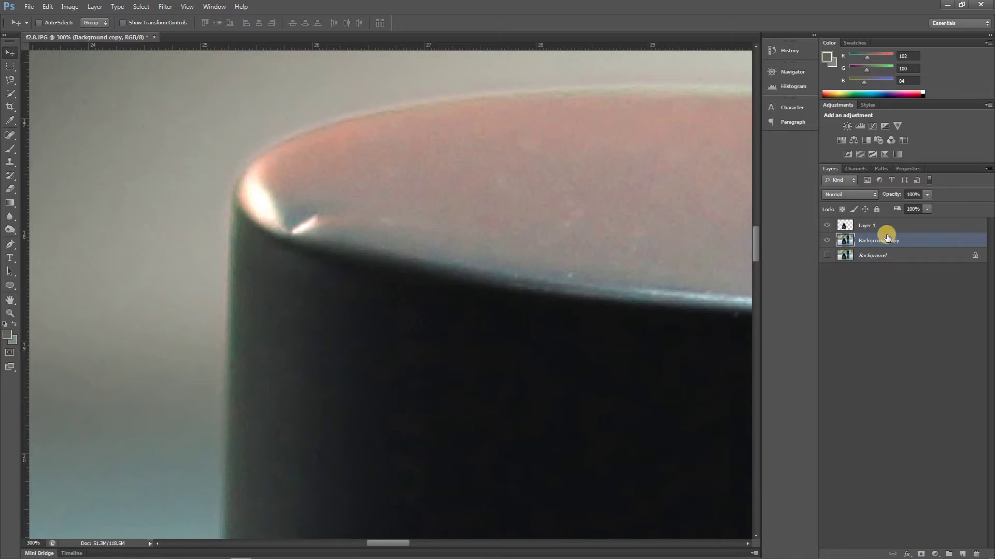
shift+click(887, 228)
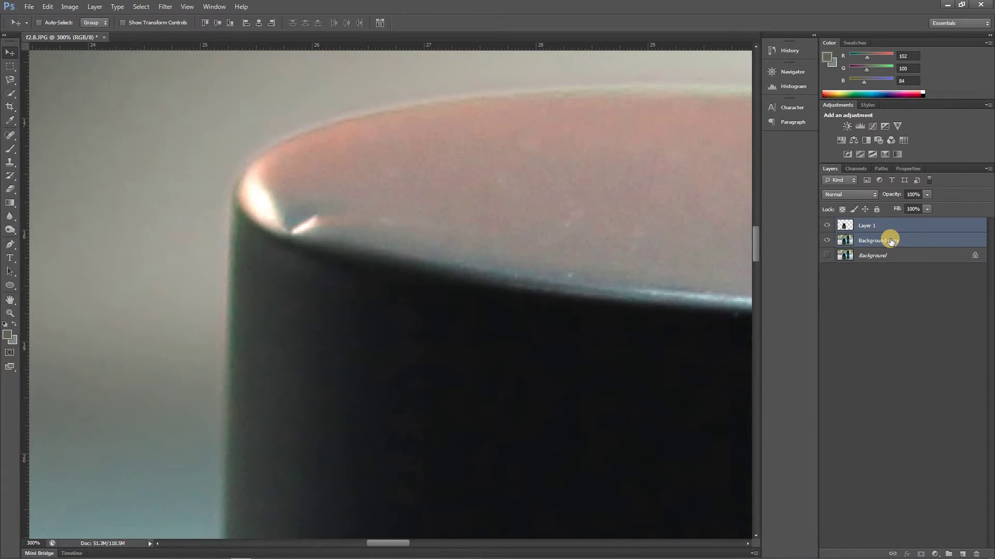
key(Delete)
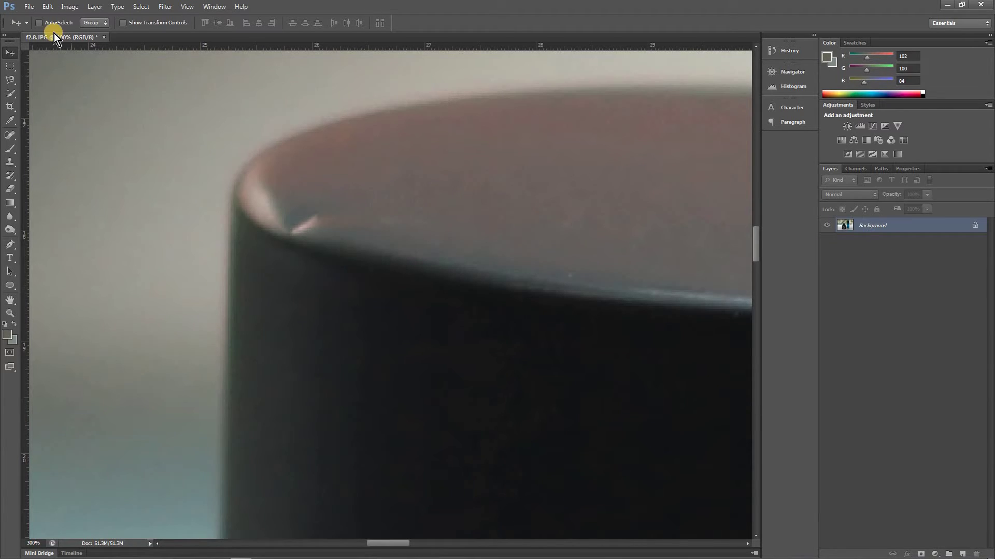
click(33, 8)
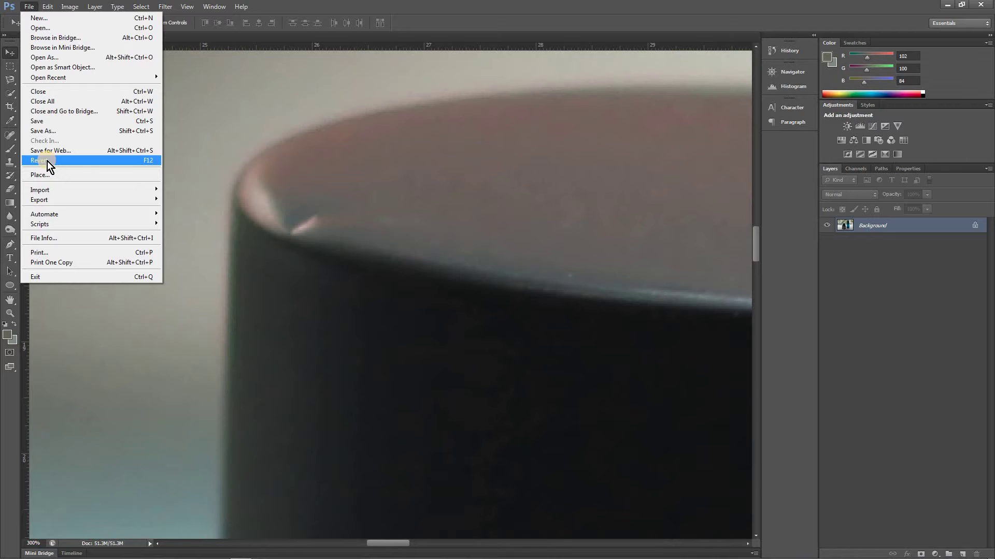
click(884, 227)
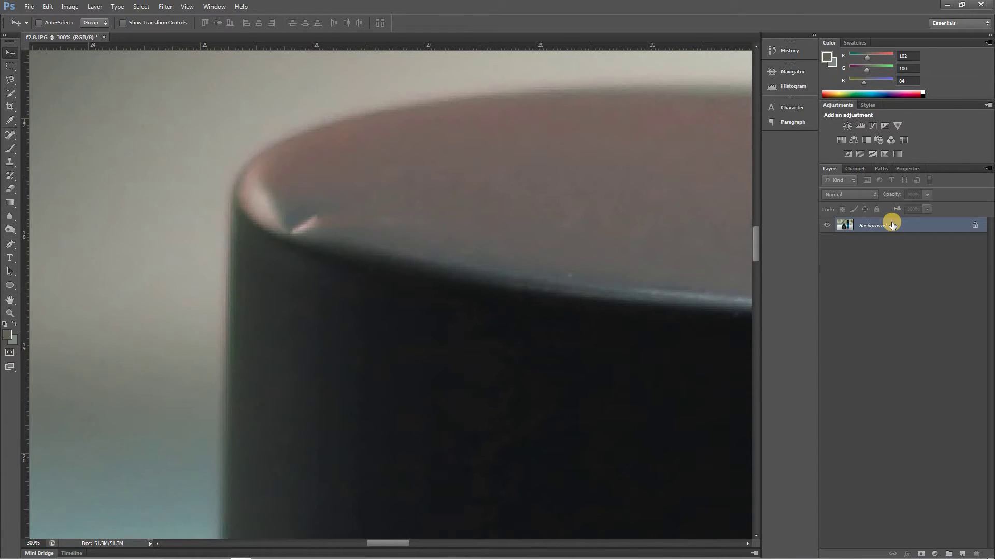
Step: Examine both perfume bottles at 33.3% magnification and the black bottle's front label at 100%
alt+click(372, 247)
alt+click(372, 247)
alt+click(372, 246)
drag(537, 317, 465, 191)
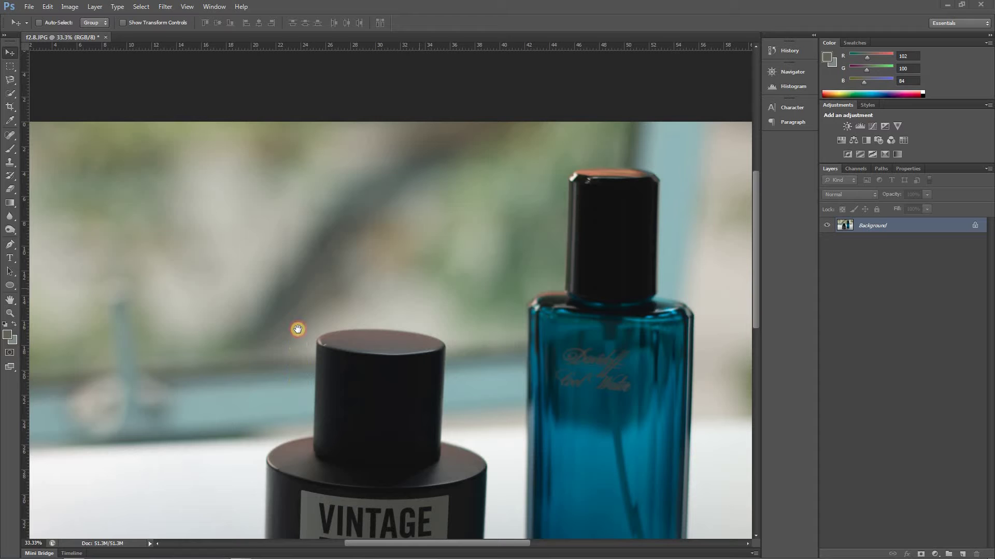
drag(322, 244, 318, 160)
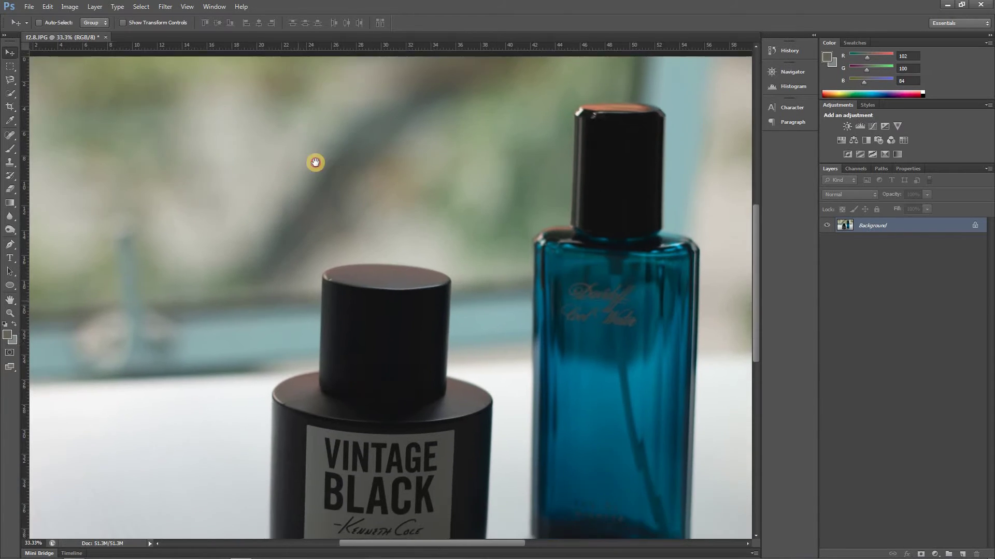
drag(392, 308, 339, 260)
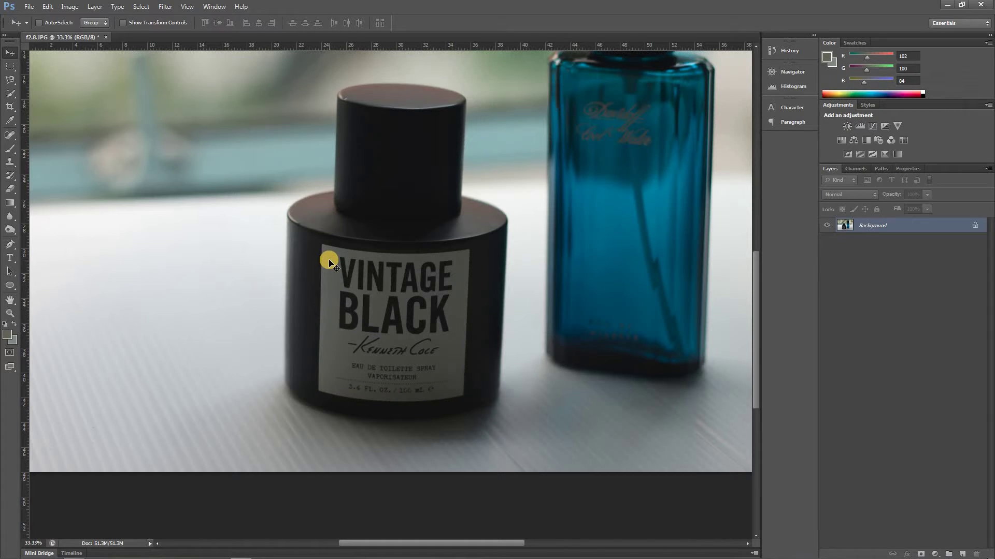
ctrl+click(371, 293)
ctrl+click(371, 293)
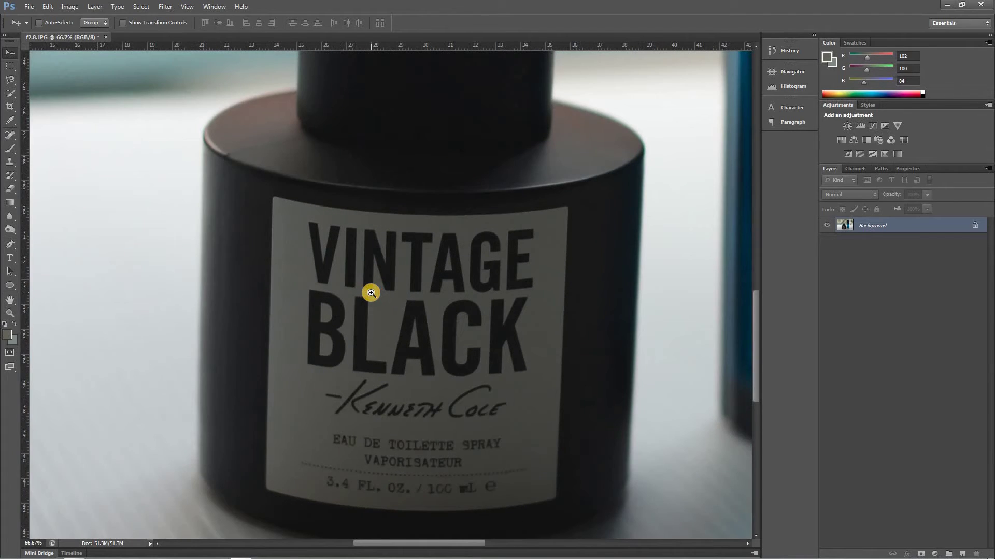
ctrl+click(440, 324)
drag(426, 271, 419, 232)
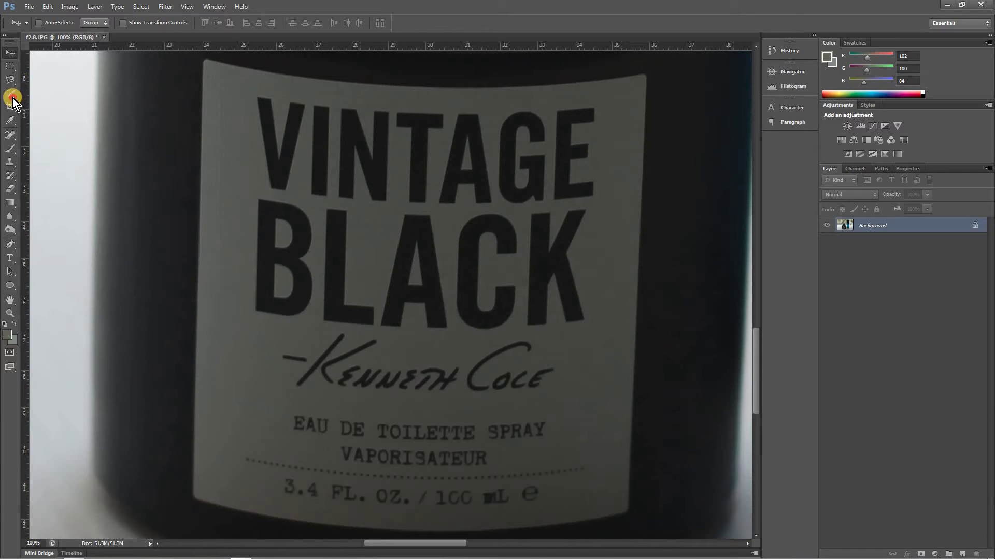
Step: Select the black bottle's front label by tracing its outline with the Magnetic Lasso tool
drag(14, 99, 57, 106)
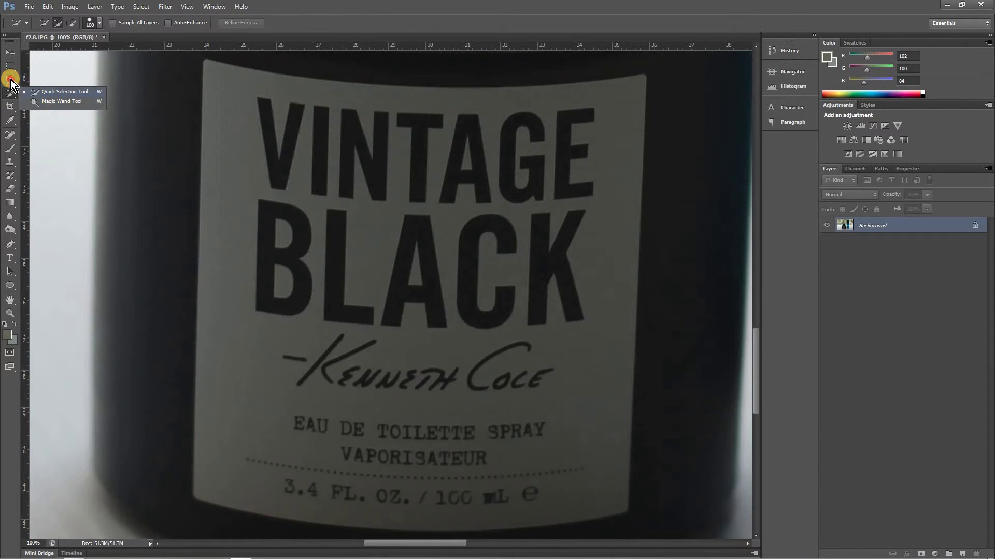
drag(14, 79, 68, 98)
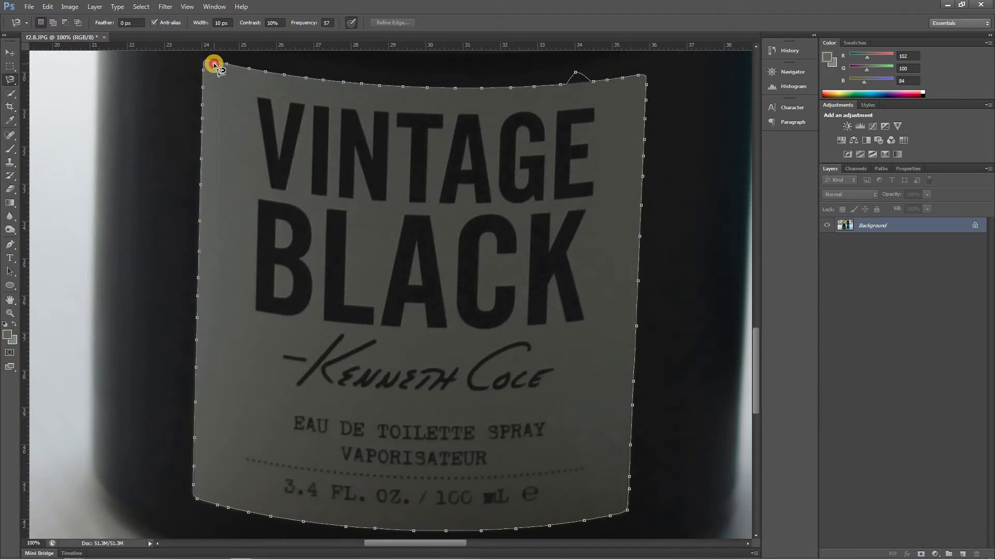
click(215, 64)
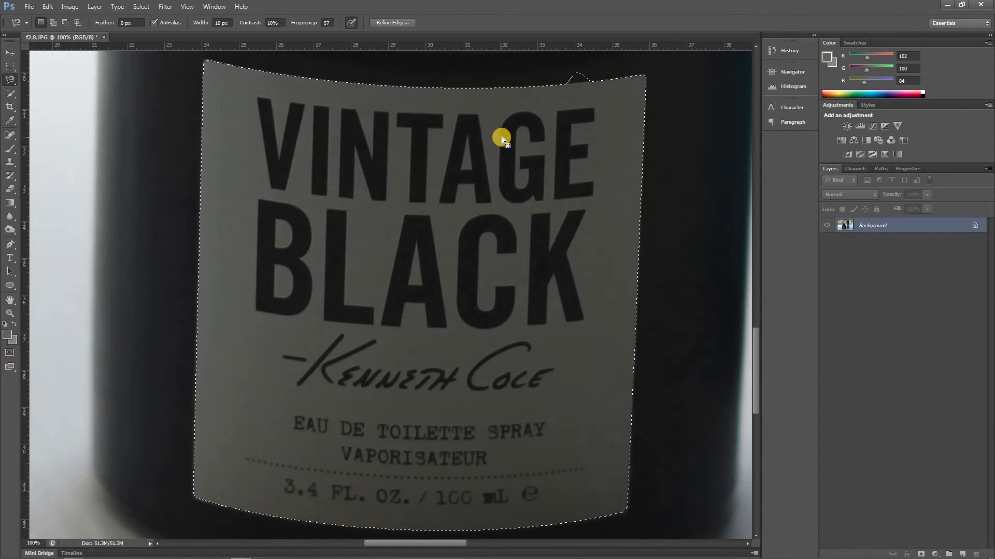
Step: Try to correct the stray bump at the label selection's upper edge with the Lasso tool and undo the change
drag(14, 83, 70, 76)
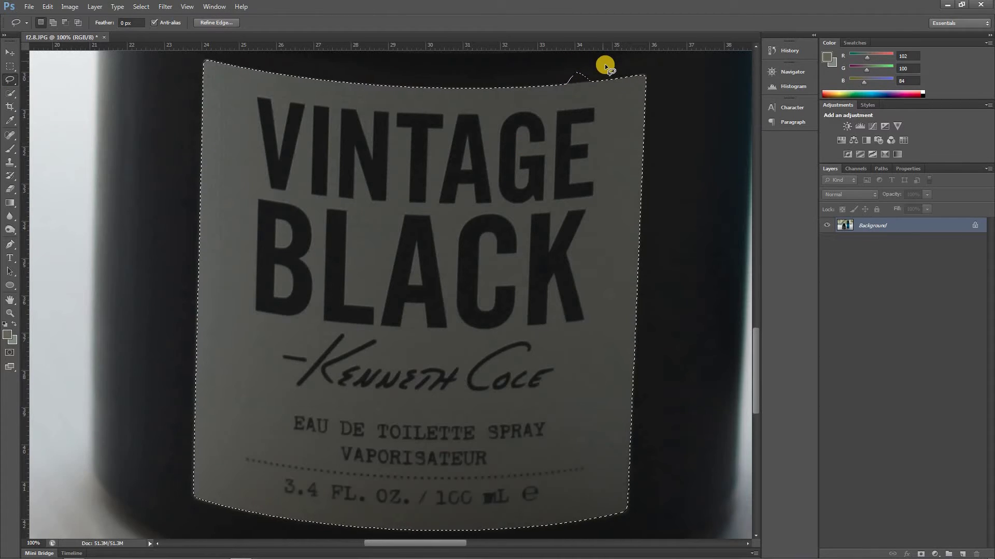
mouse_move(595, 80)
mouse_down()
mouse_move(571, 82)
mouse_move(606, 73)
mouse_move(546, 79)
mouse_up()
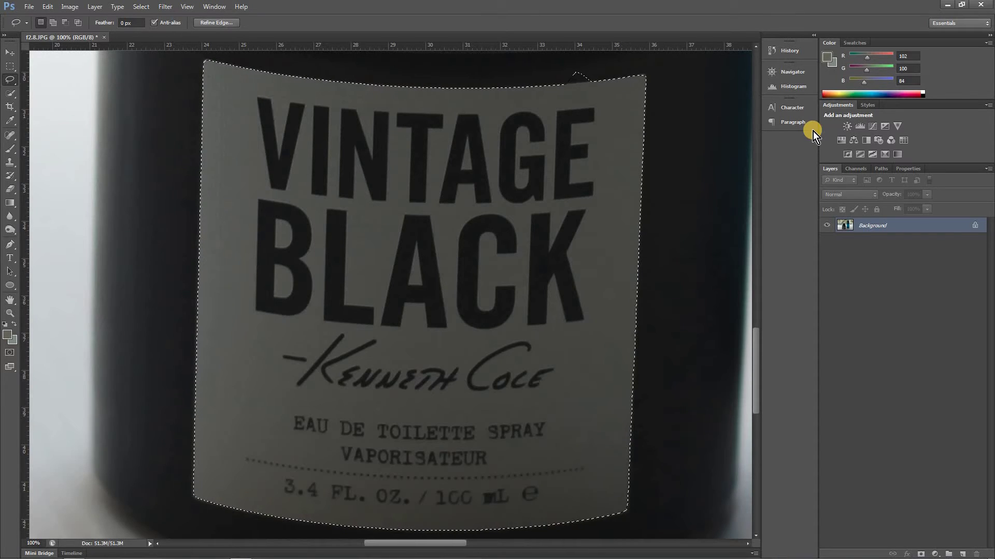
key(ctrl+z)
Step: Copy the selected label onto a new layer and hide the Background layer
key(ctrl+j)
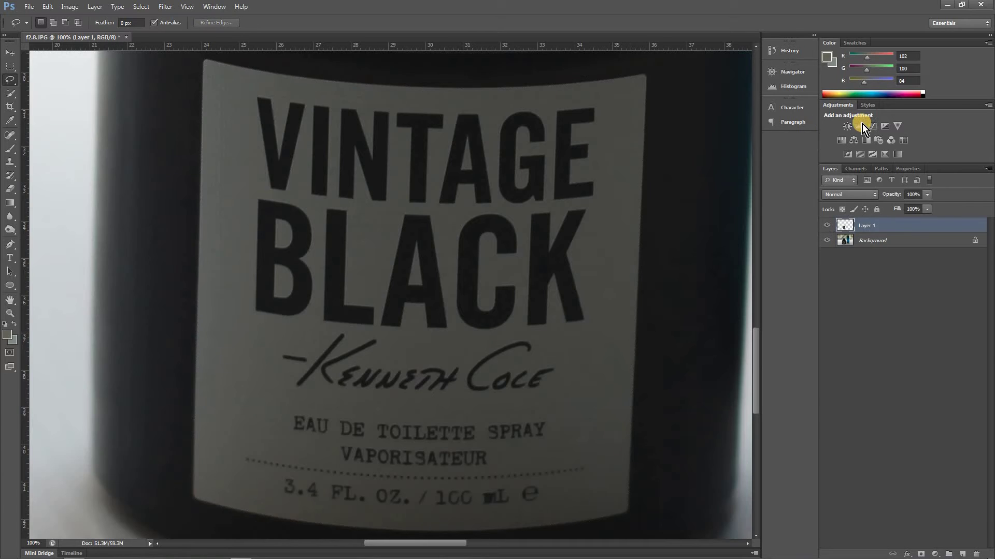
click(827, 242)
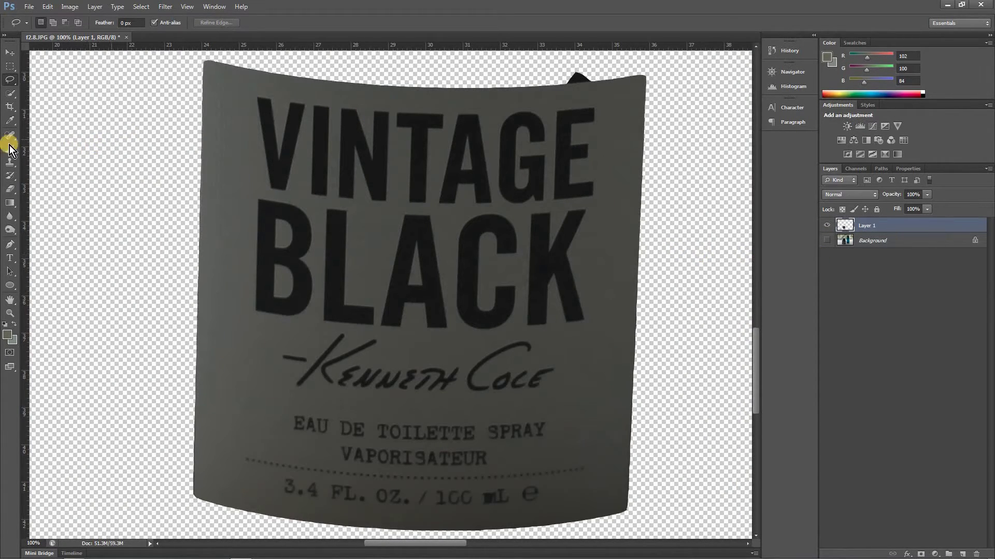
Step: Erase the stray dark bump on the label layer's upper edge using the Eraser tool at brush size 40
click(13, 188)
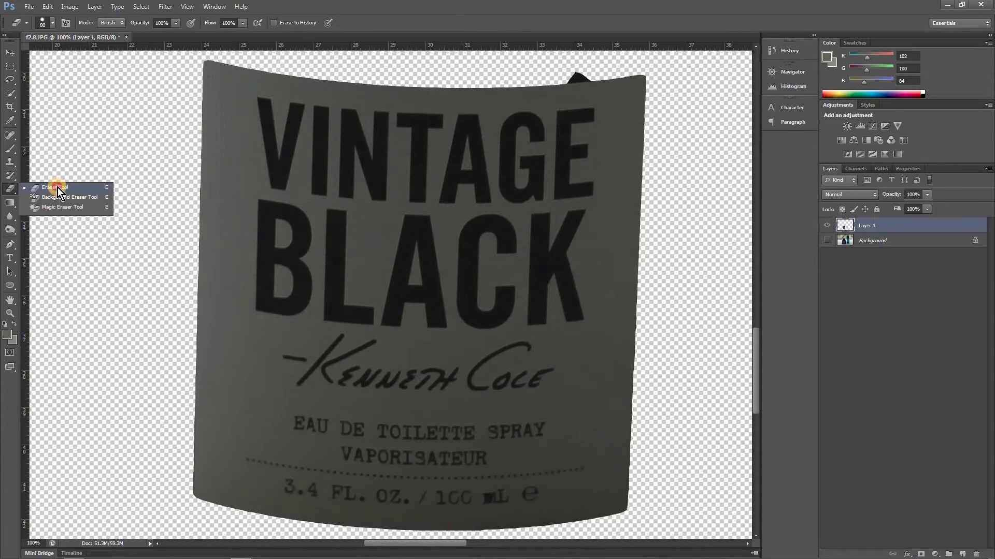
key(bracketleft)
key(bracketleft)
key(bracketleft)
key(bracketleft)
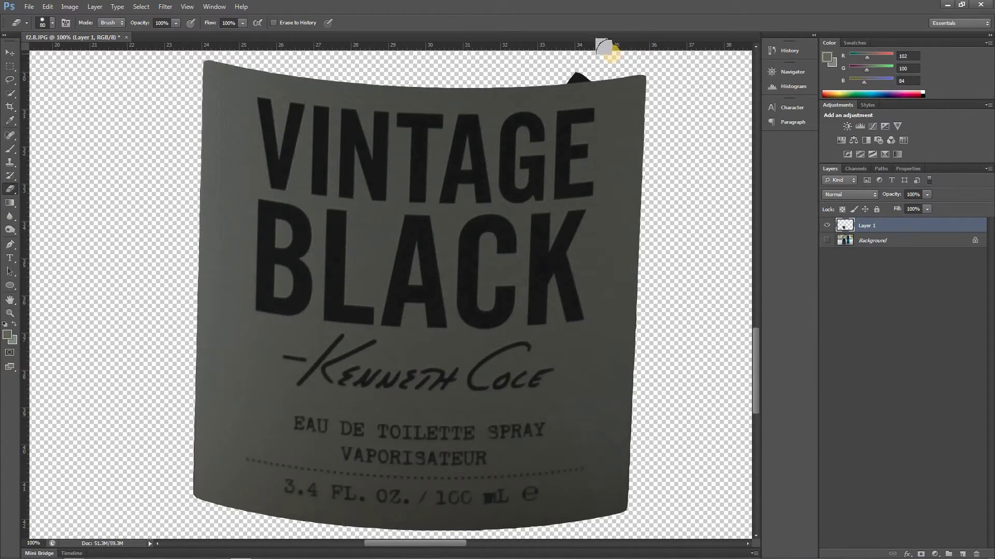
mouse_move(590, 66)
mouse_down()
mouse_move(559, 71)
mouse_move(588, 69)
mouse_move(559, 74)
mouse_move(592, 66)
mouse_up()
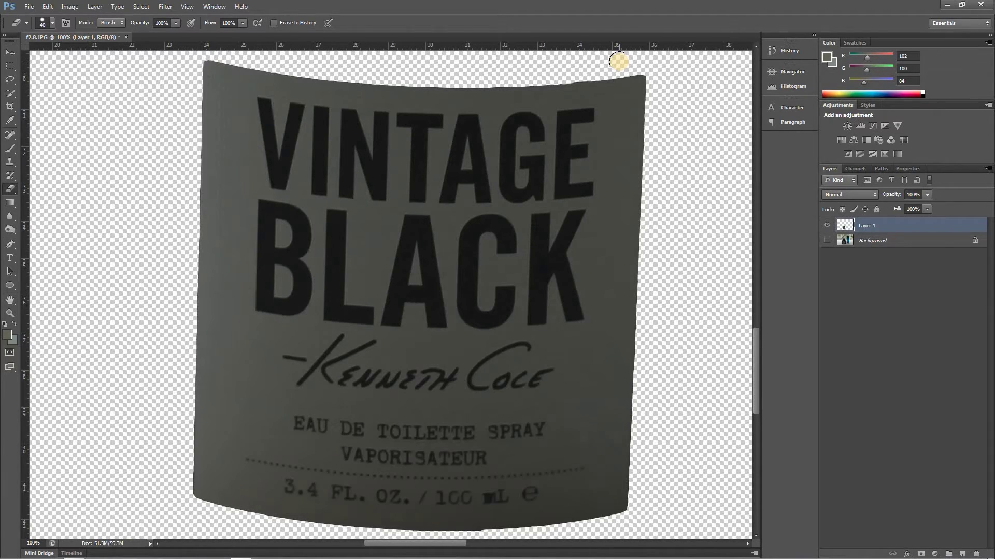
Step: Make the Background layer visible again, keeping Layer 1 active
click(889, 228)
click(826, 240)
key(ctrl+minus)
key(ctrl+minus)
key(ctrl+minus)
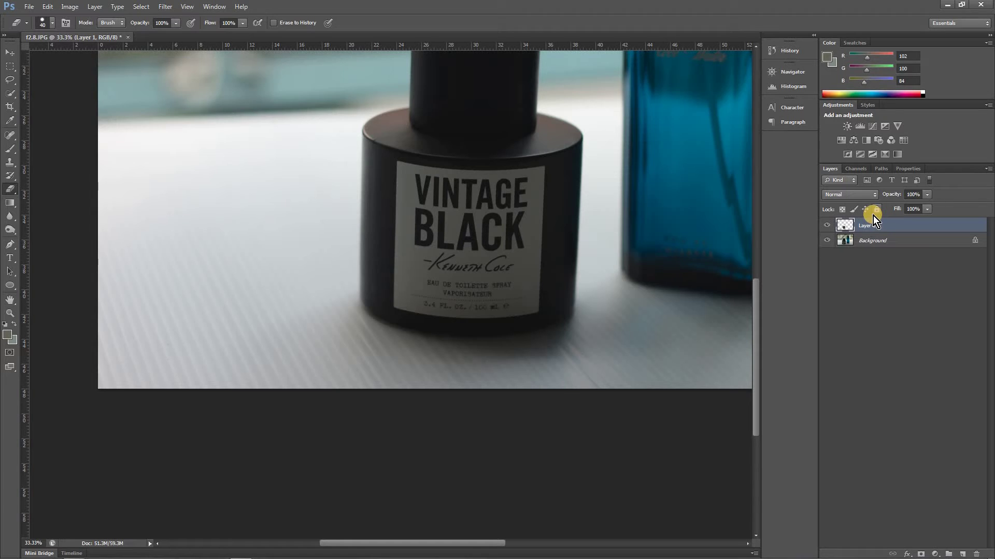
Step: Brighten the label layer with Levels, using midtones 0.79 and white input level 113, and compare the photo with Layer 1 hidden and shown
key(ctrl+l)
drag(728, 272, 652, 271)
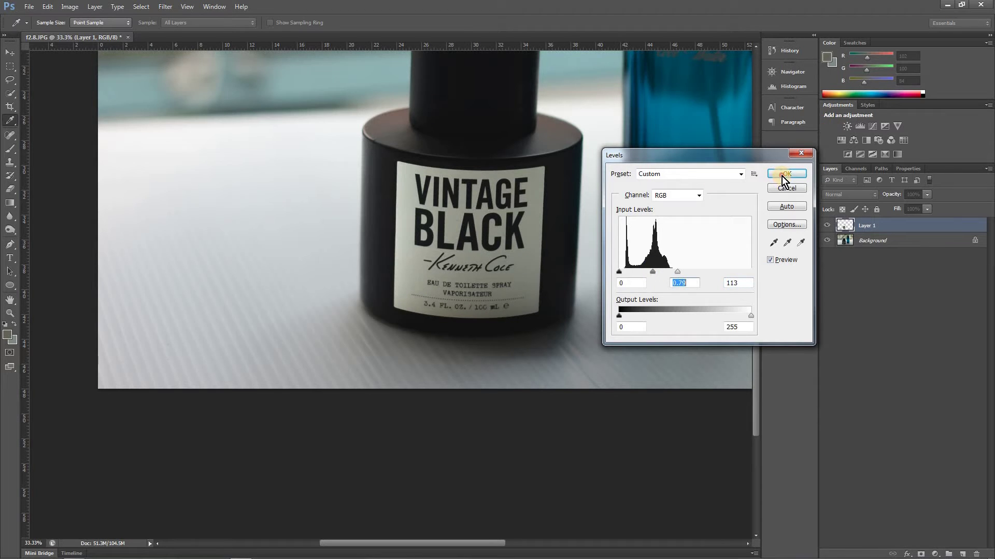
key(Return)
key(e)
key(ctrl+minus)
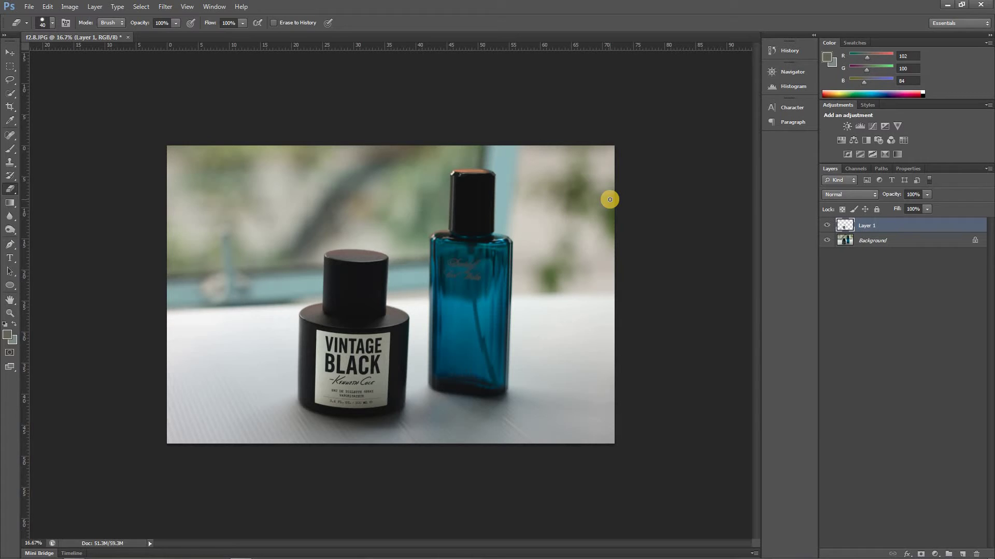
click(829, 228)
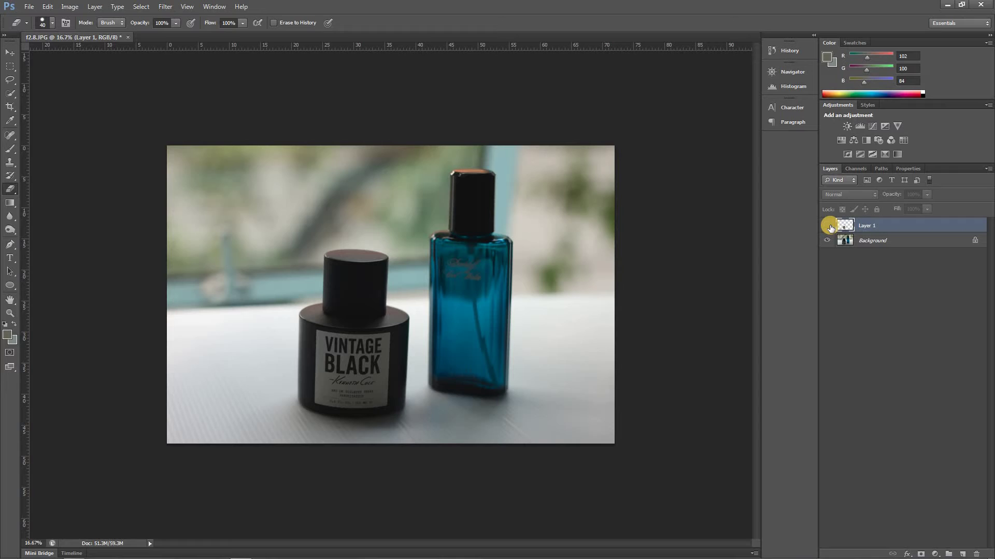
click(829, 228)
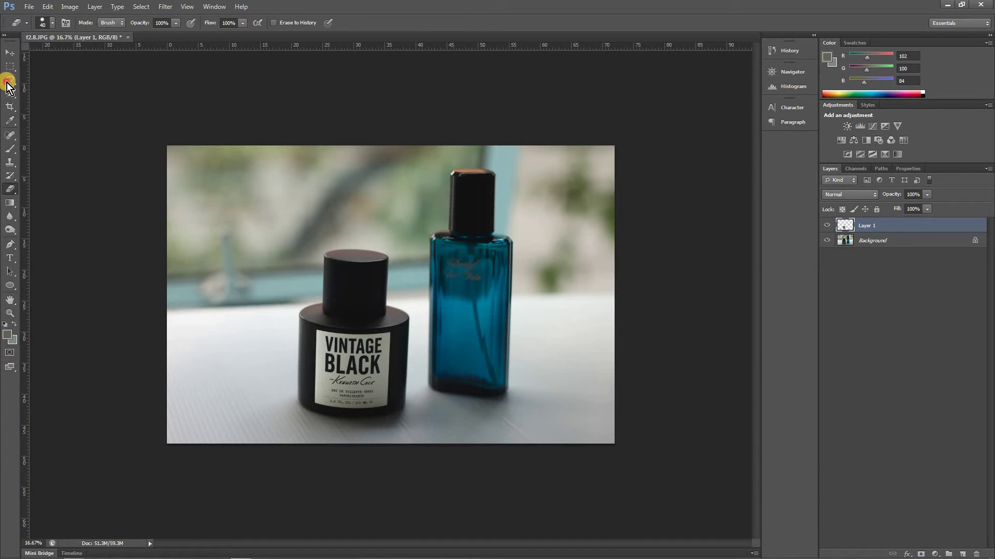
Step: Choose the Polygonal Lasso tool and make the Background layer active
mouse_move(7, 83)
mouse_down()
mouse_move(47, 82)
mouse_move(56, 104)
mouse_up()
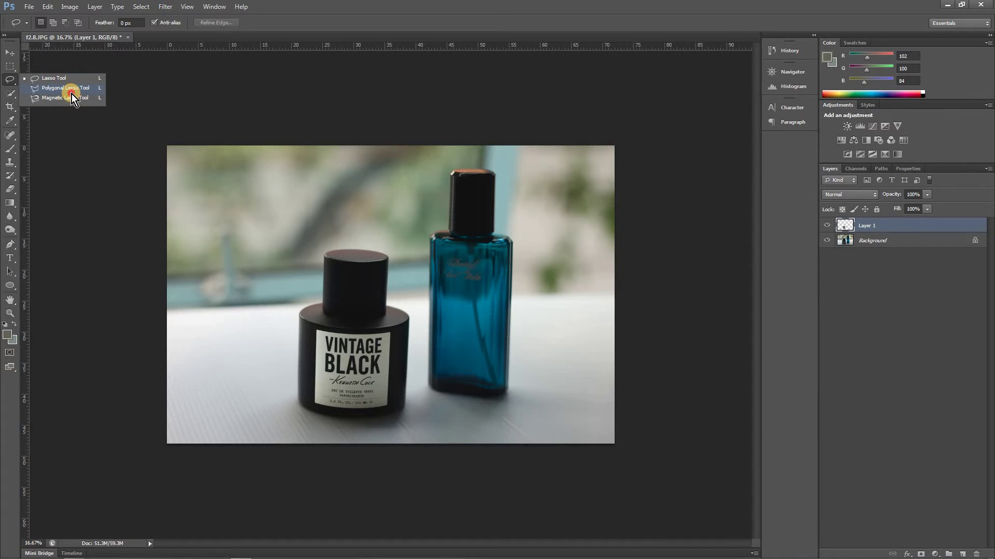
drag(71, 94, 71, 90)
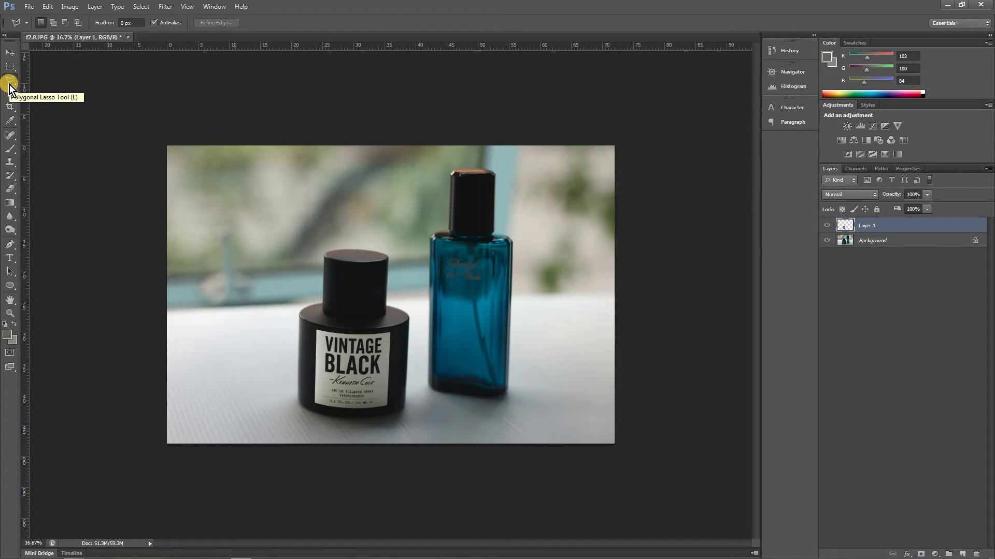
click(907, 240)
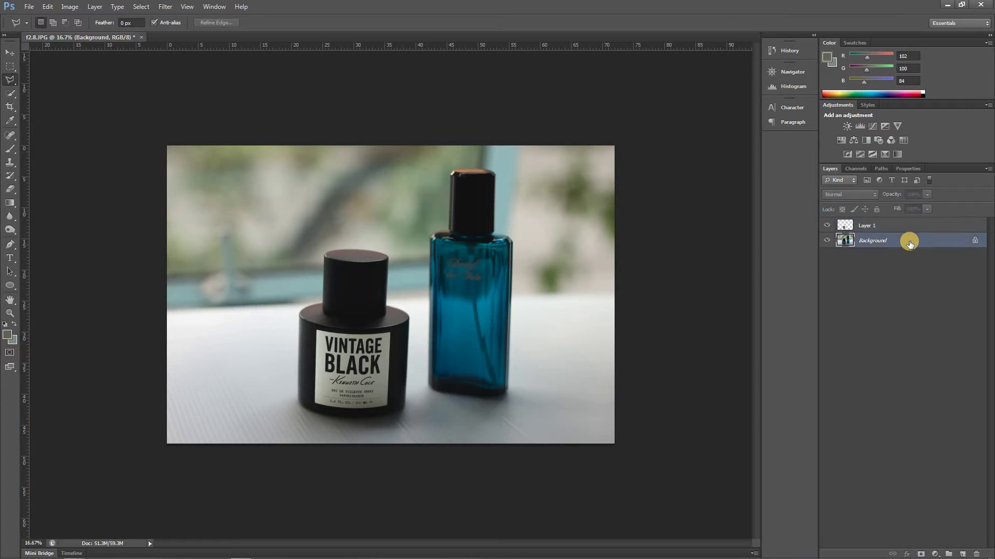
Step: Open Color Range for the Background layer and place its dialog clear of the black bottle's label
drag(344, 380, 440, 280)
key(h)
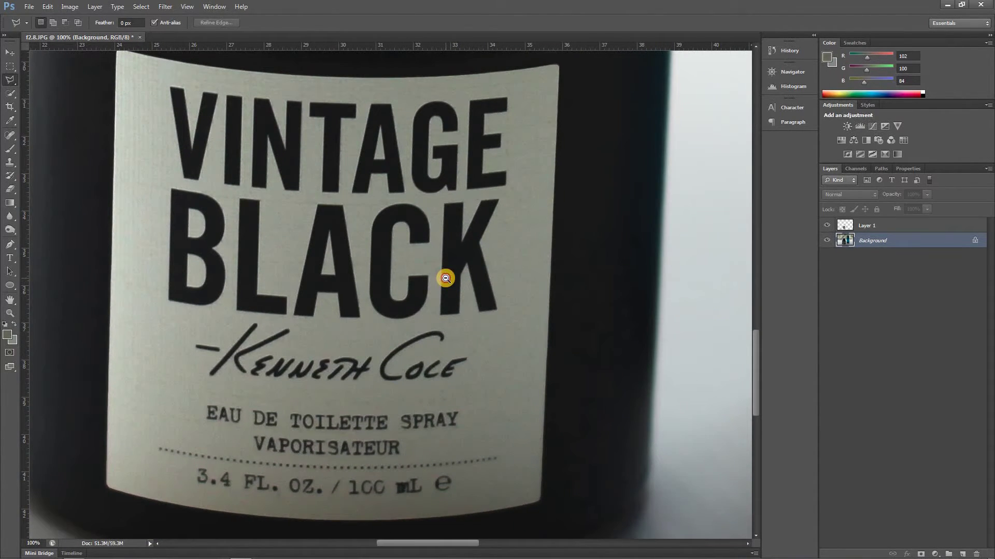
scroll(446, 278, down, 1)
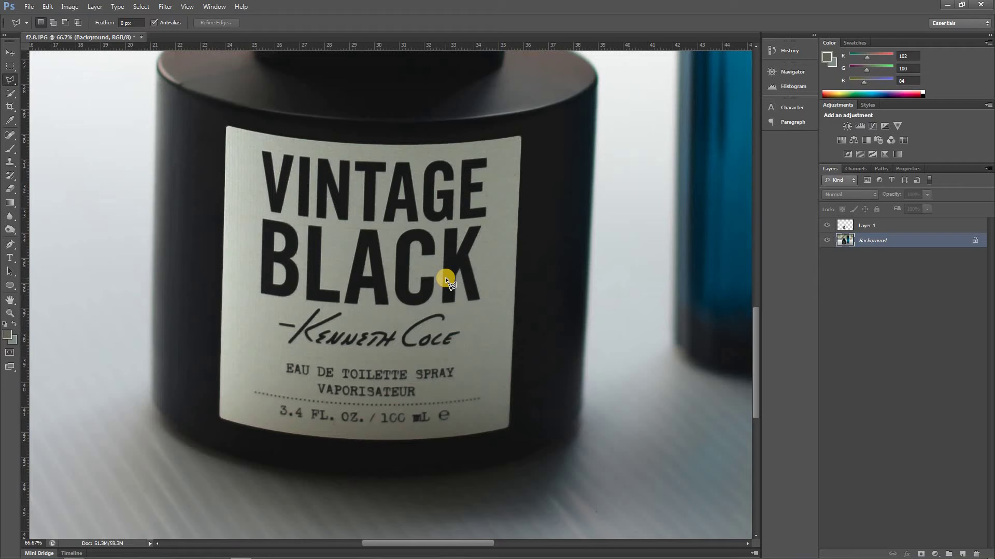
click(144, 8)
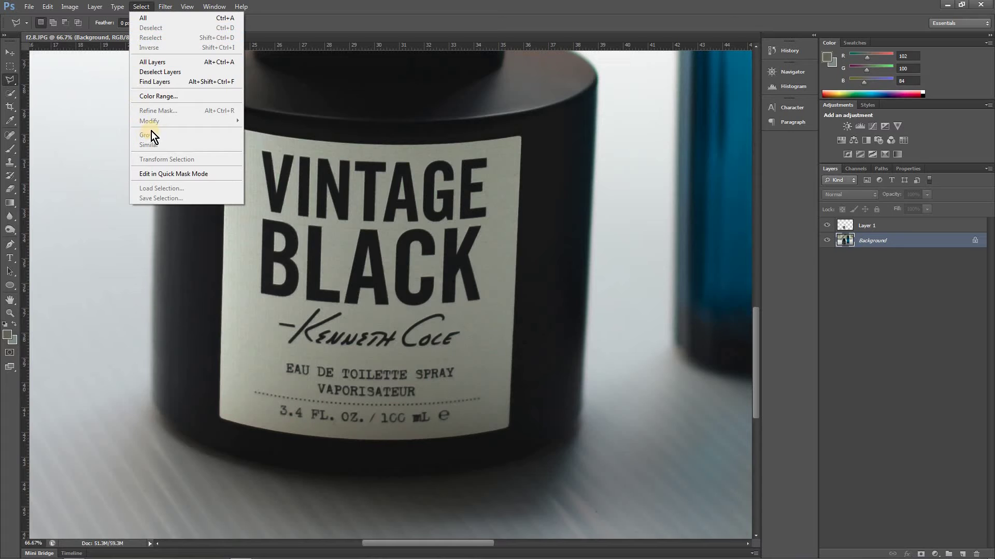
click(163, 99)
drag(166, 90, 164, 113)
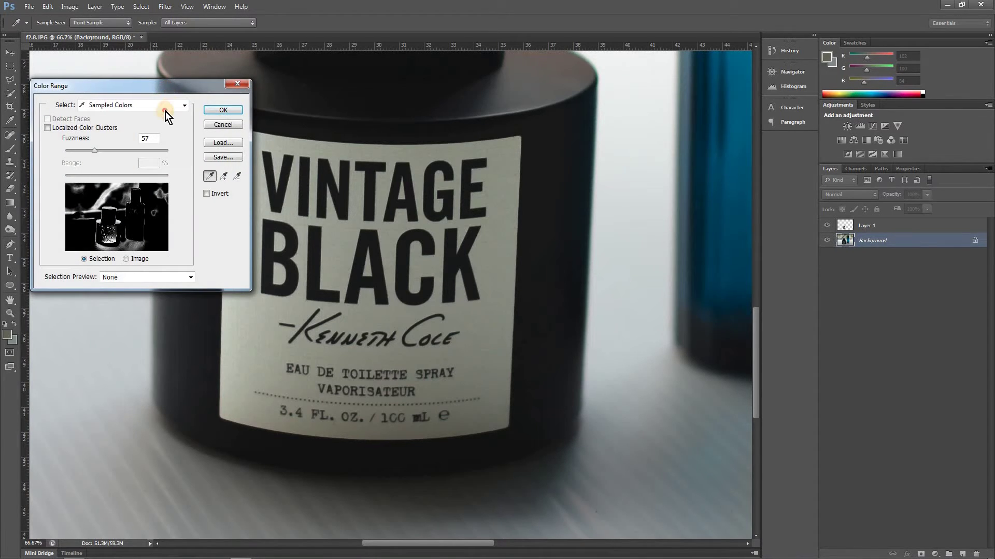
drag(622, 194, 662, 147)
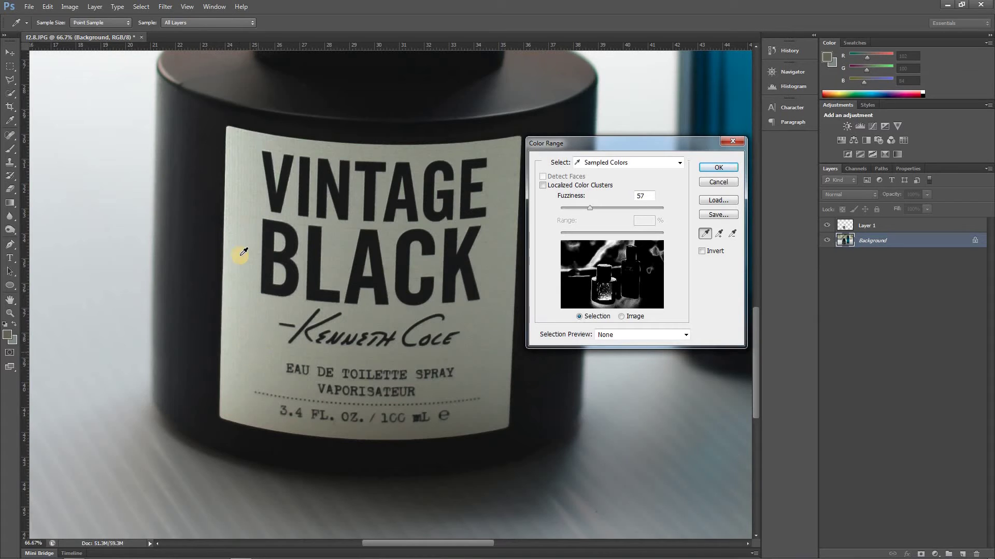
Step: Sample the label's light surface in Color Range, set the selection preview to Grayscale and the fuzziness to 130
click(249, 191)
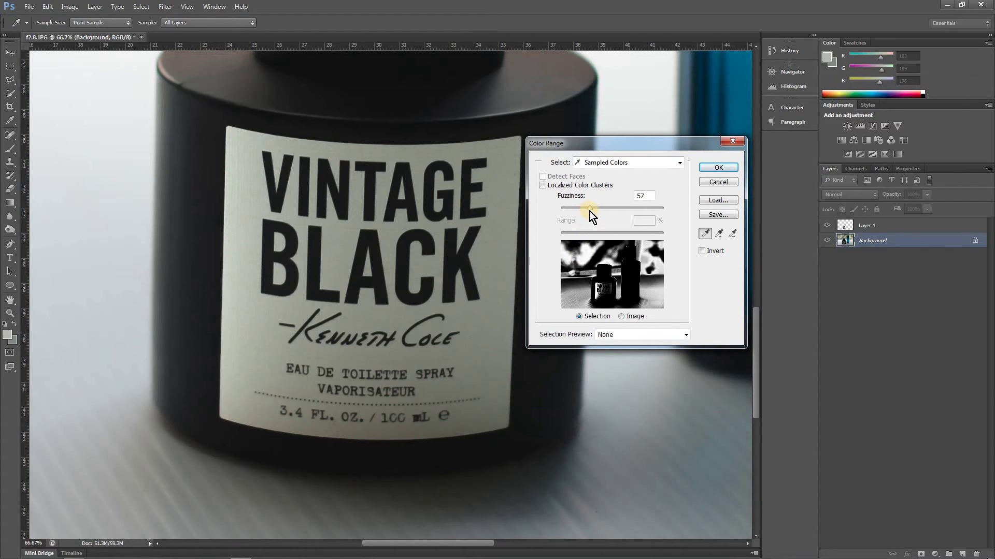
drag(591, 210, 617, 209)
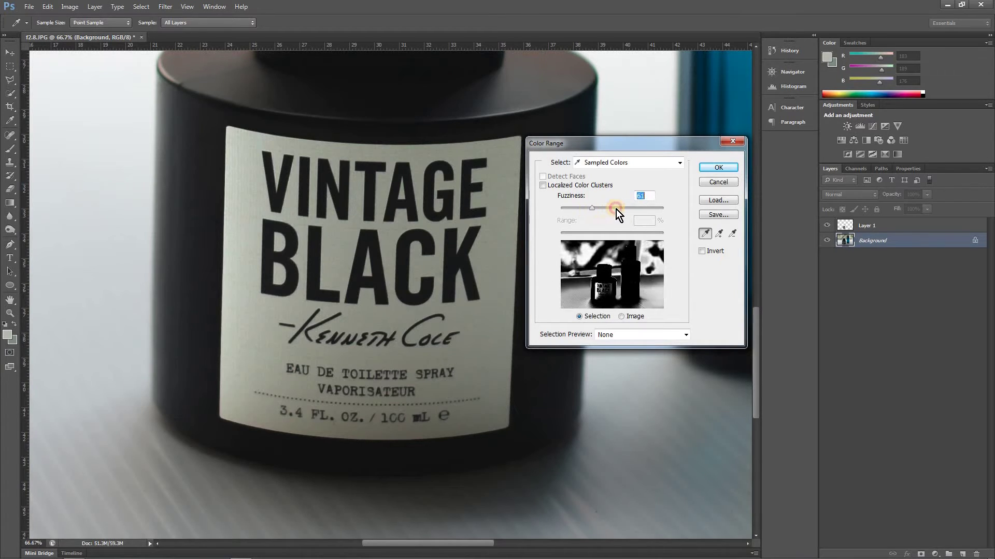
click(624, 335)
click(619, 357)
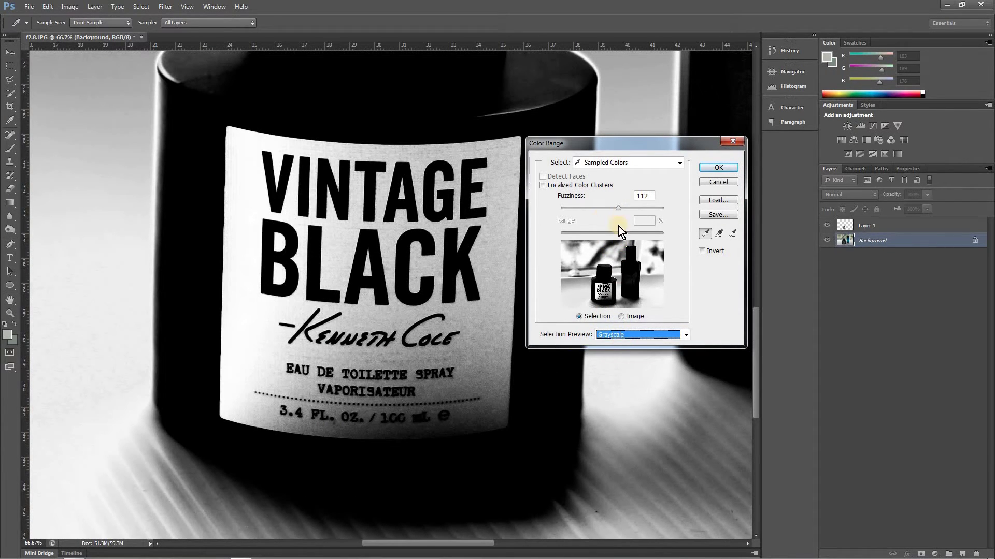
mouse_move(621, 209)
mouse_down()
mouse_move(642, 211)
mouse_move(597, 210)
mouse_move(627, 210)
mouse_up()
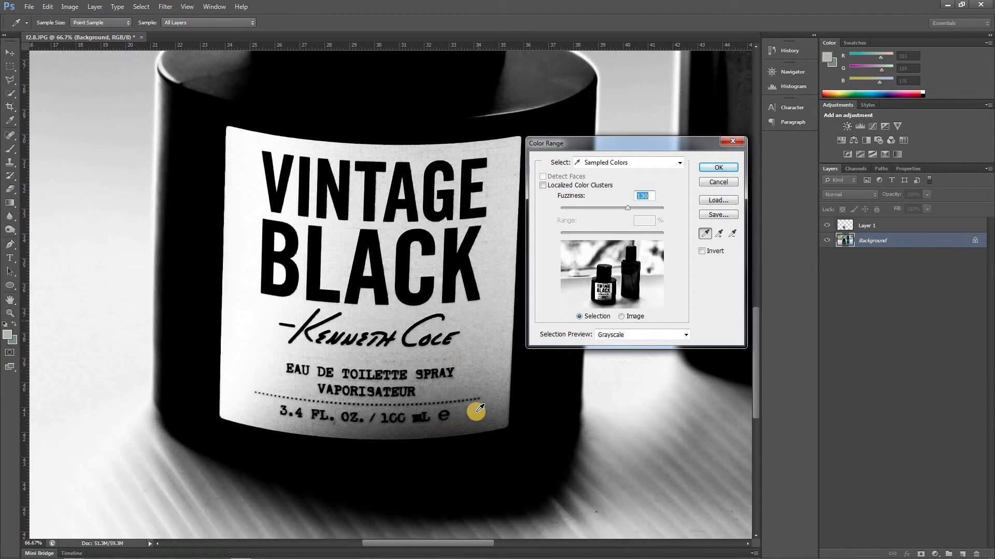
Step: Add the label's darker lower area to the sampled colours and reset the Color Range settings to fuzziness 57
click(719, 234)
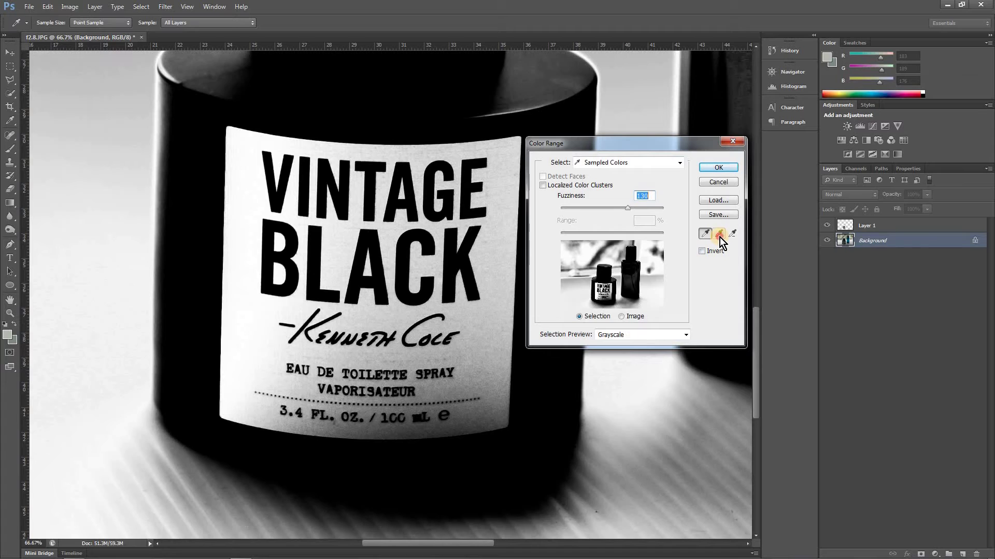
click(461, 413)
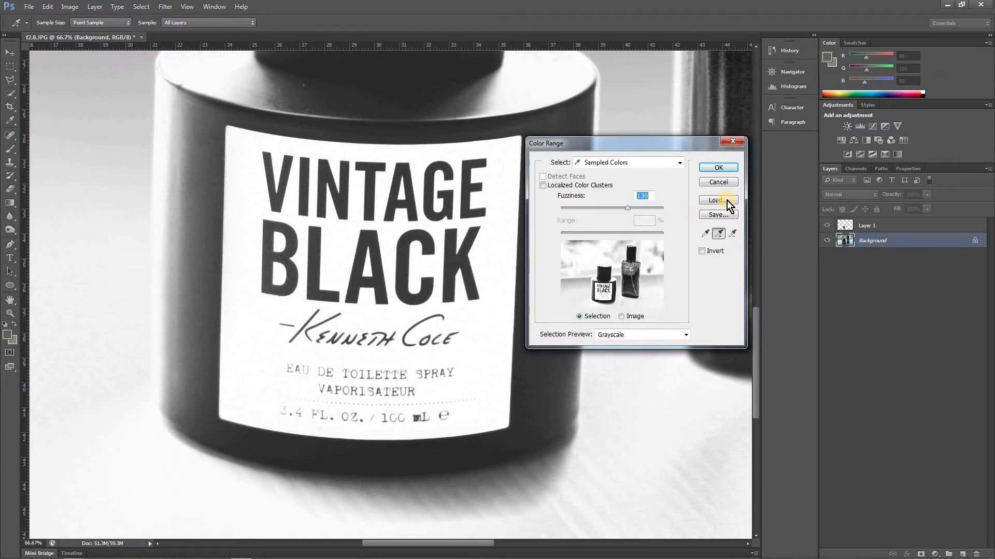
text(57)
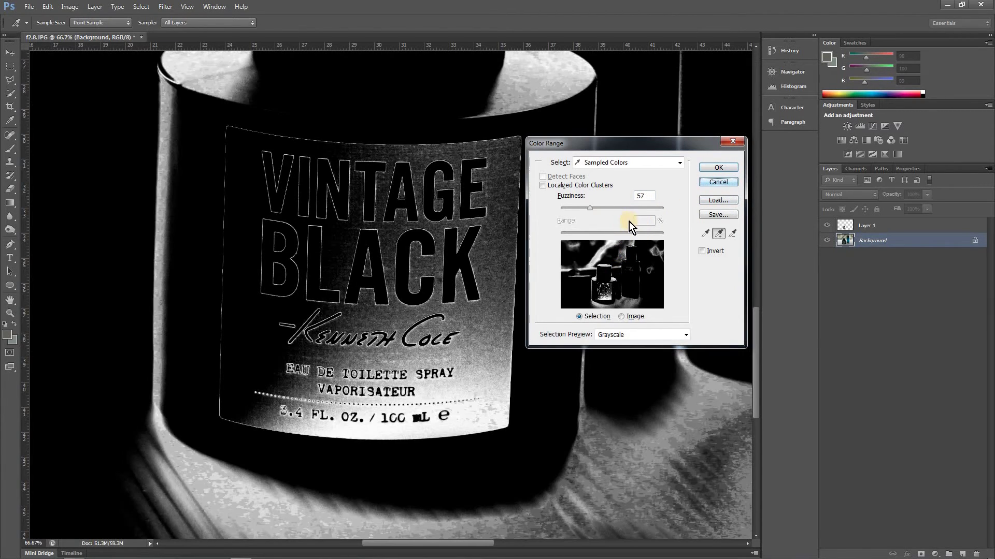
Step: Add the label's lighter upper area to the sampled colours, set fuzziness to 72 and selection preview to None, and apply the Color Range selection
drag(605, 209, 621, 211)
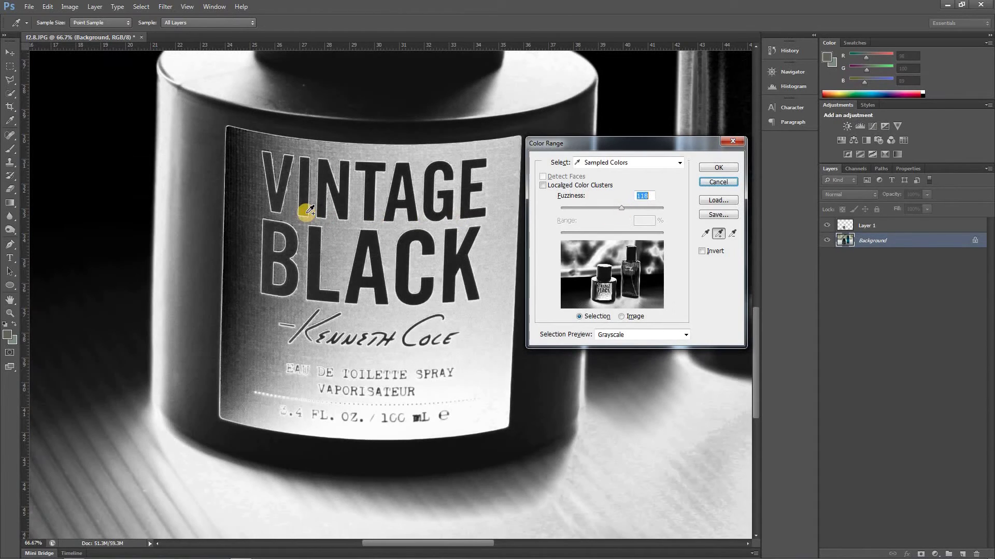
click(319, 212)
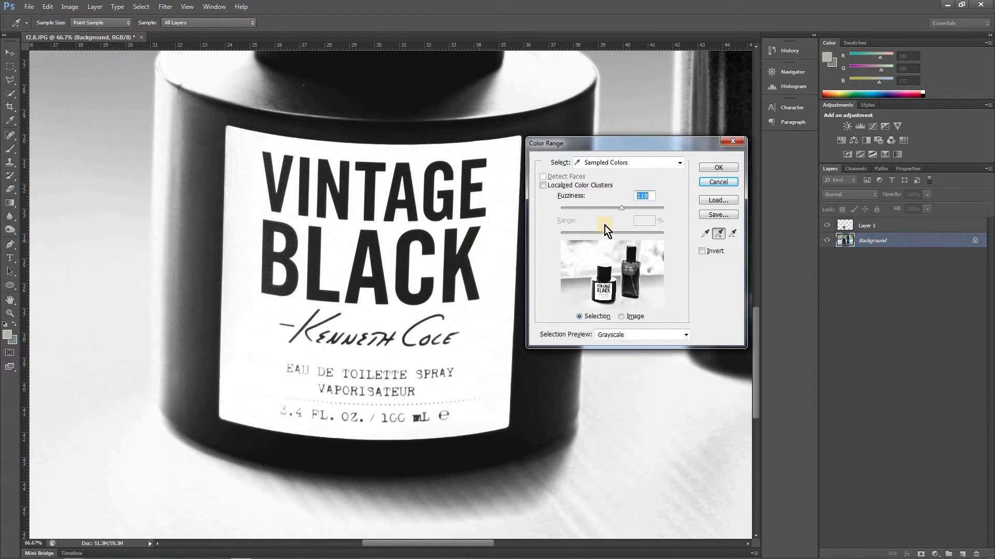
drag(616, 209, 598, 207)
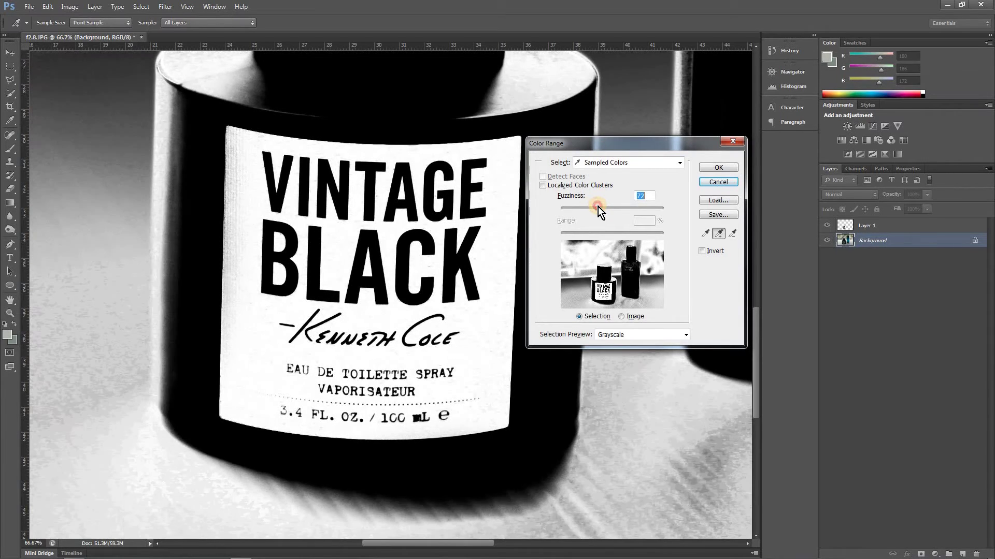
click(619, 333)
click(616, 346)
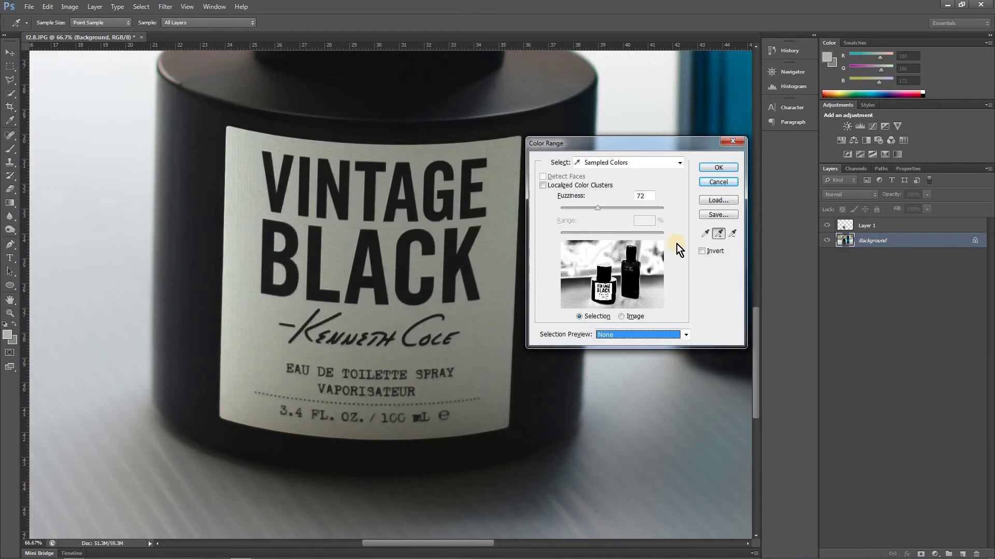
click(724, 165)
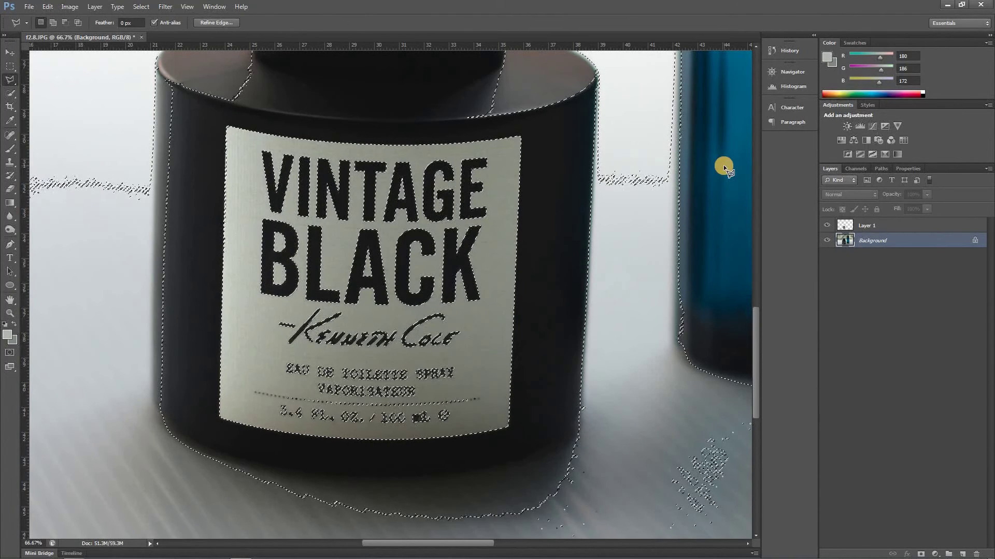
Step: Copy the colour range selection onto a new layer and hide Layer 1 and the Background layer
key(ctrl+j)
click(827, 227)
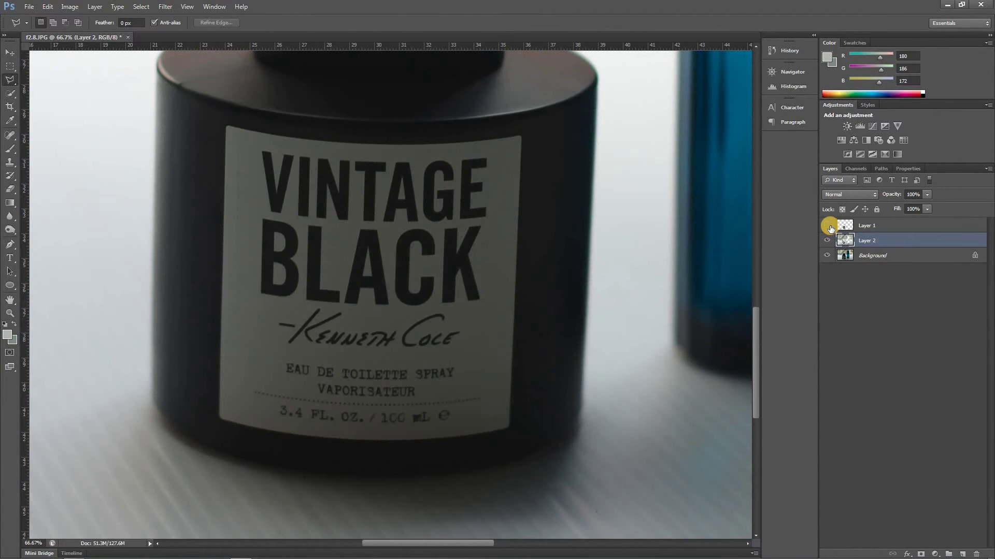
ctrl+alt+click(448, 249)
ctrl+alt+click(448, 248)
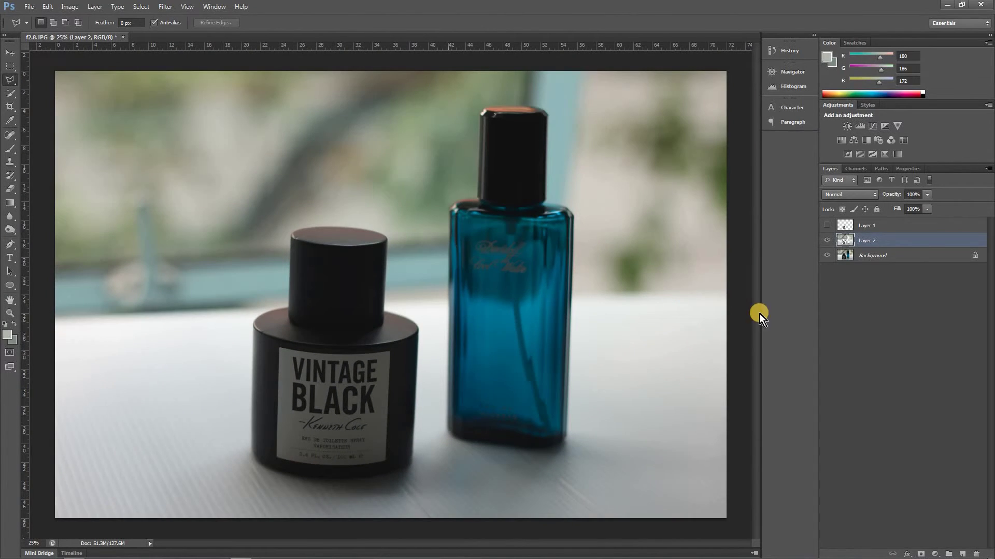
click(827, 257)
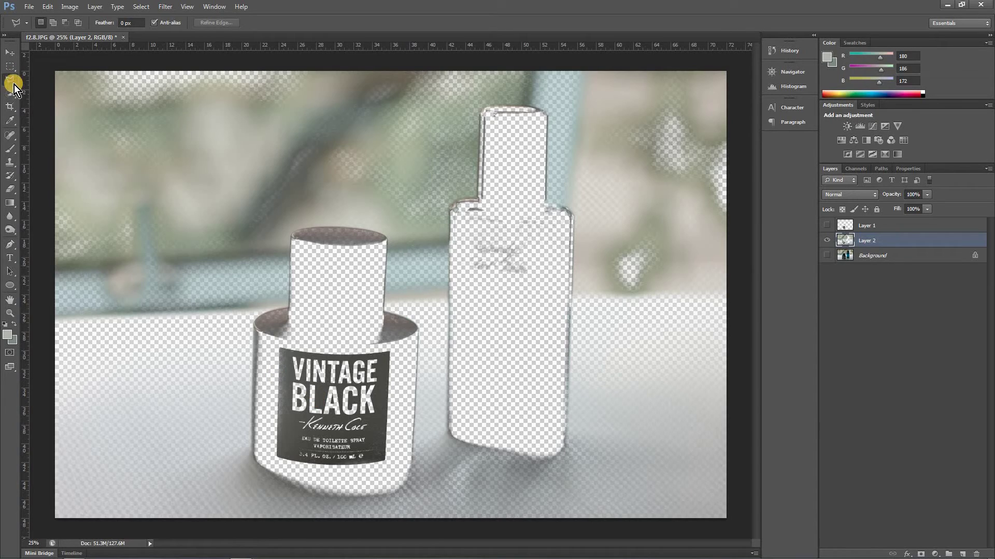
Step: Outline the label on Layer 2 with the Polygonal Lasso tool and copy the enclosed area onto a new layer
drag(10, 82, 66, 91)
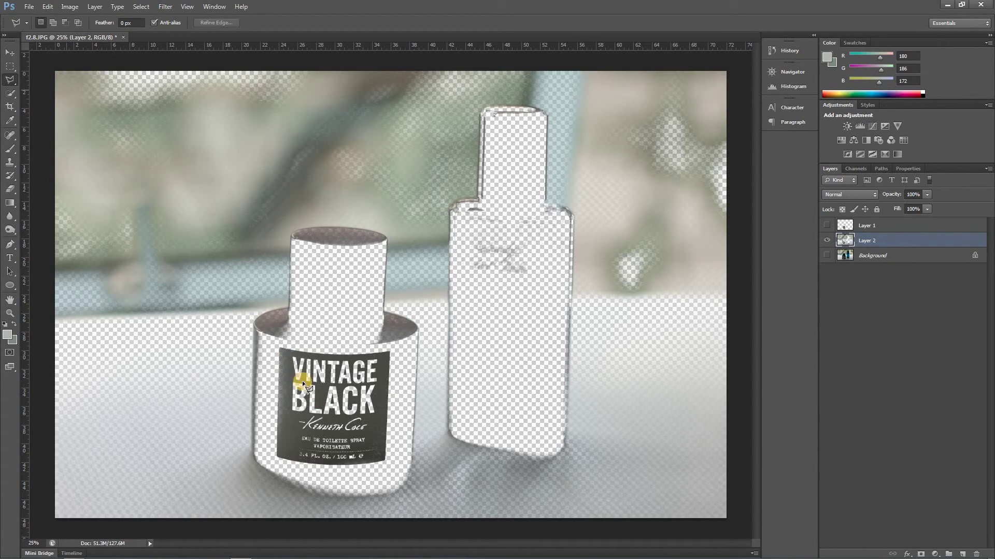
click(274, 341)
click(358, 351)
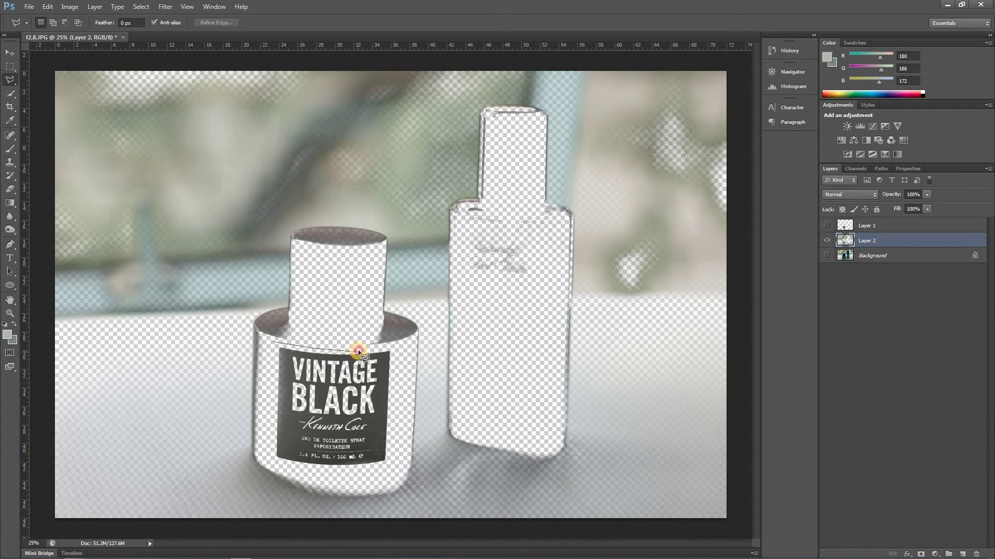
click(398, 347)
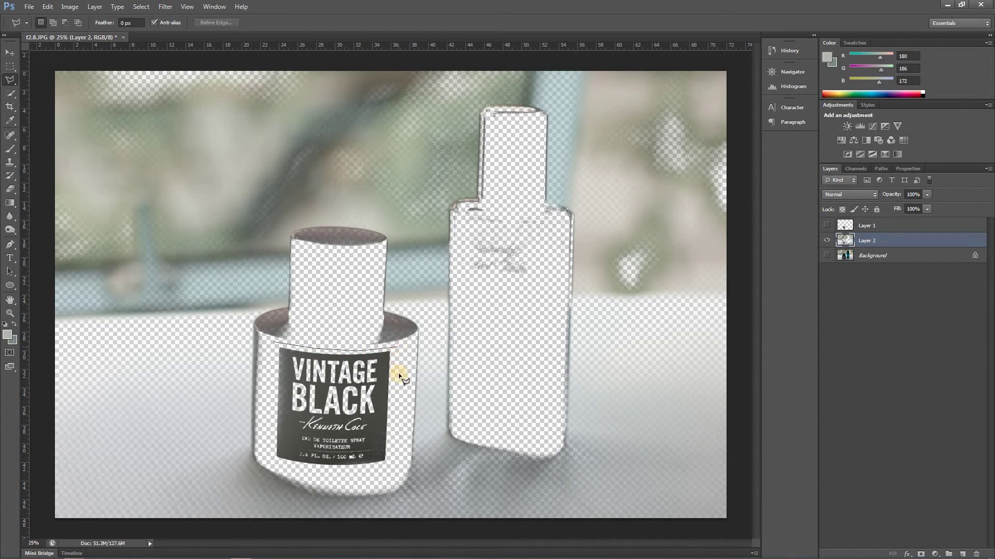
click(389, 472)
click(275, 343)
key(ctrl+j)
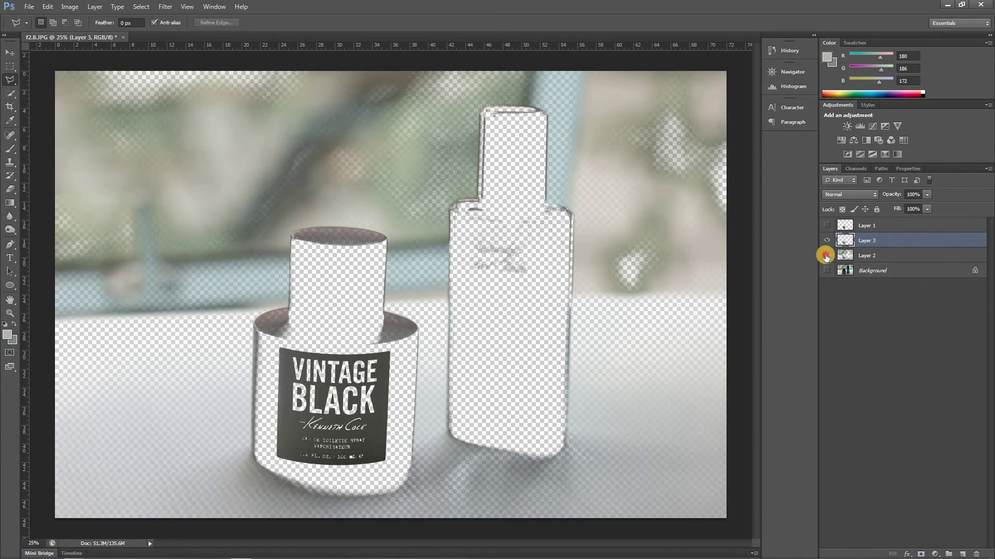
Step: Compare Layer 2 with the label cut-out on Layer 3, hide Layer 3, and delete Layer 2
click(826, 256)
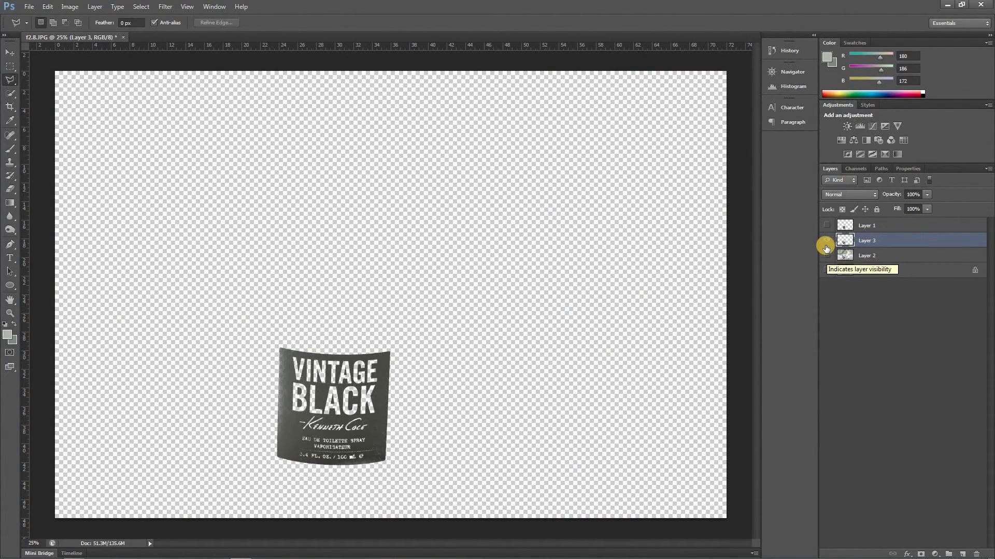
click(826, 256)
click(826, 241)
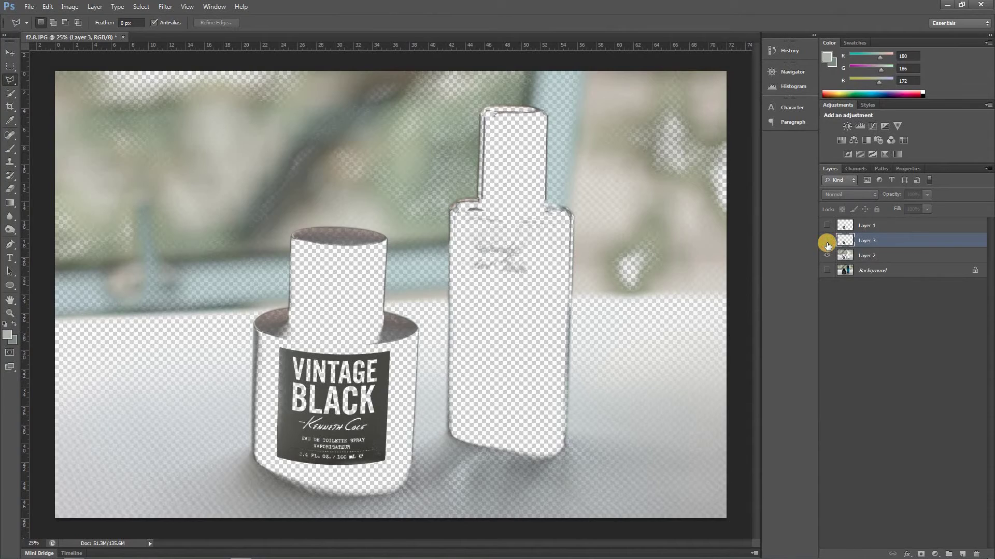
click(892, 259)
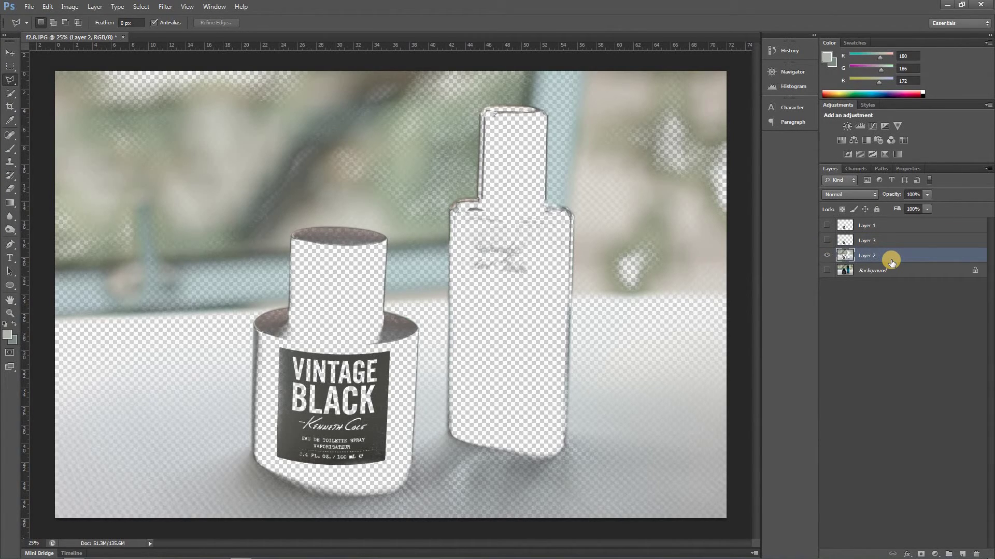
key(Delete)
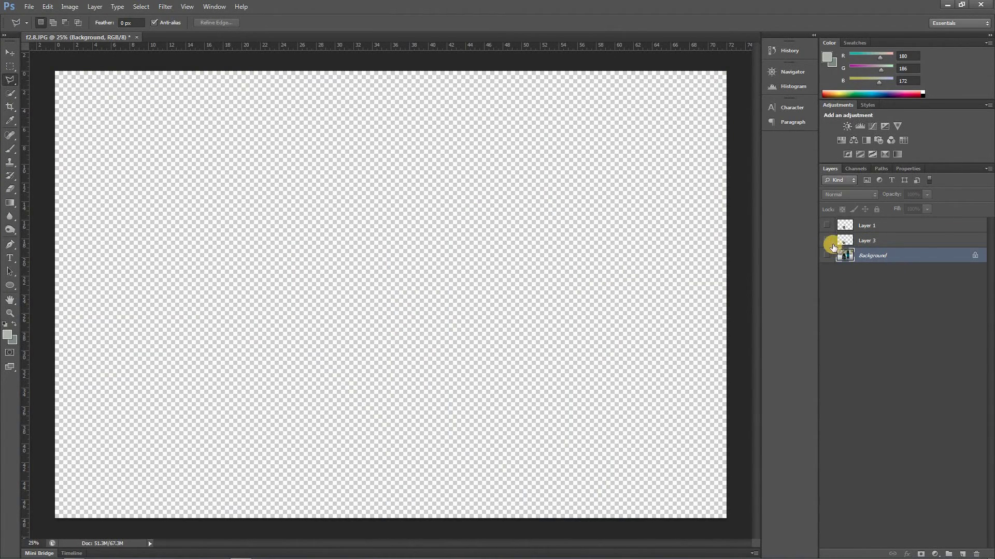
Step: Compare the label cut-out on Layer 3 with the Background photo by toggling their visibility, leaving both layers shown
click(828, 240)
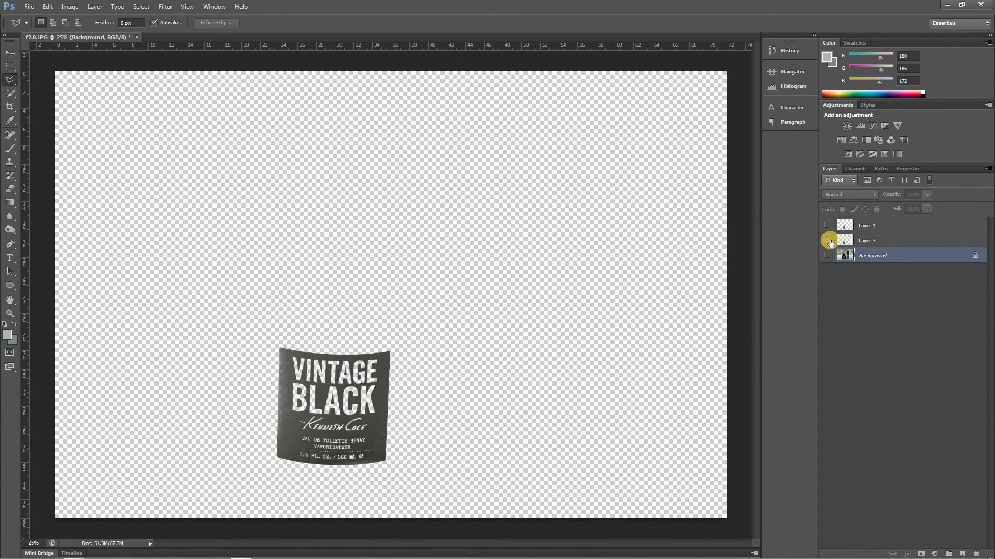
click(827, 256)
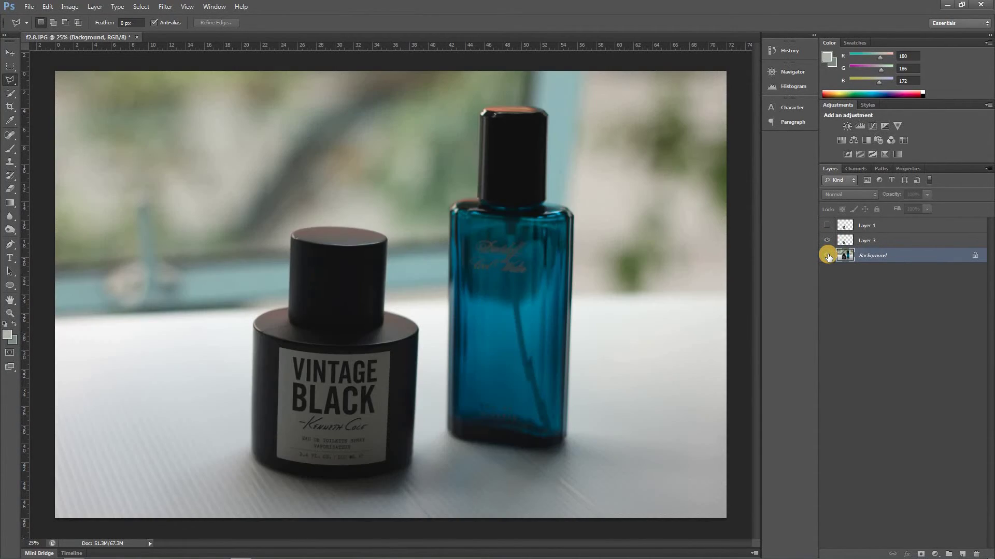
click(827, 255)
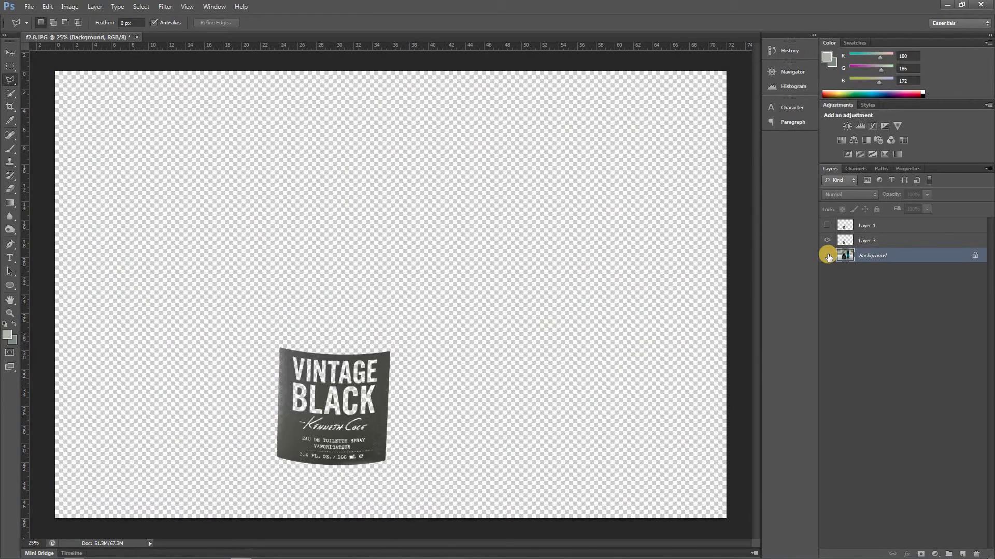
click(827, 255)
click(828, 241)
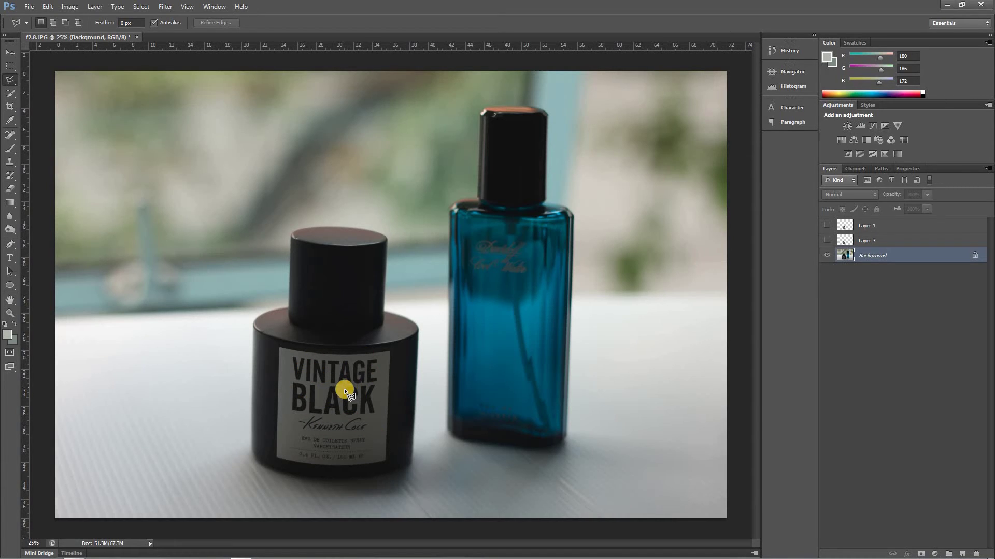
click(827, 255)
click(827, 241)
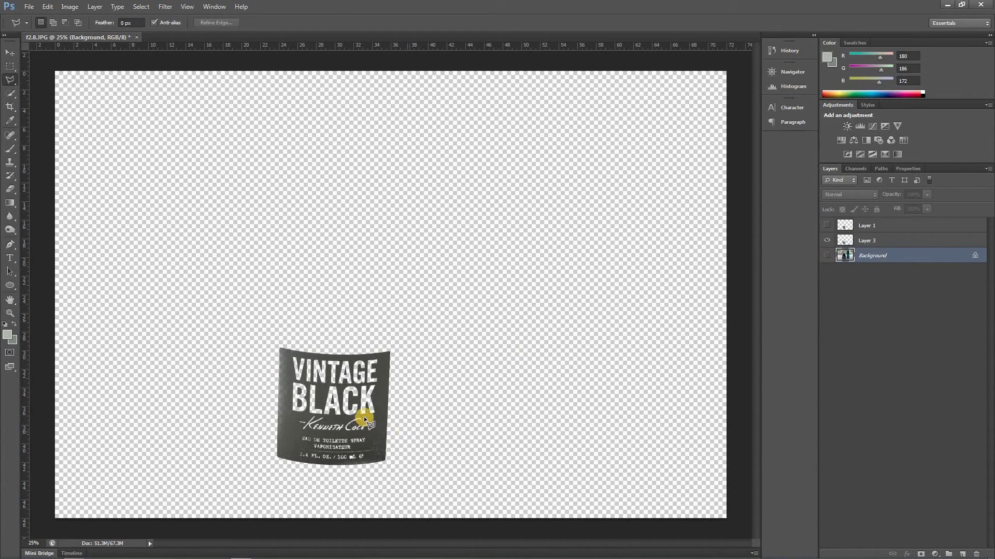
click(827, 256)
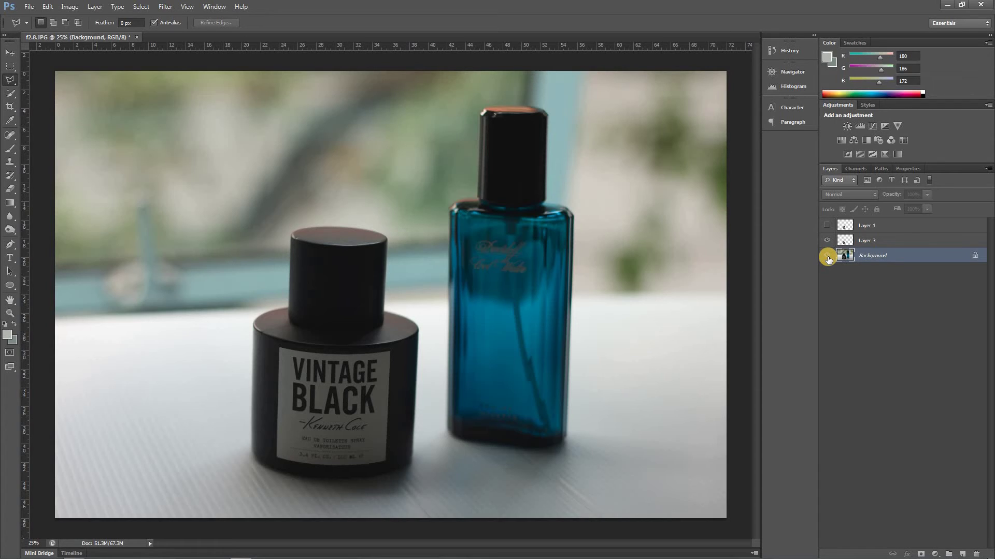
Step: Brighten the label on Layer 3 with Levels, using input levels of 23, 1.33 and 113
click(901, 243)
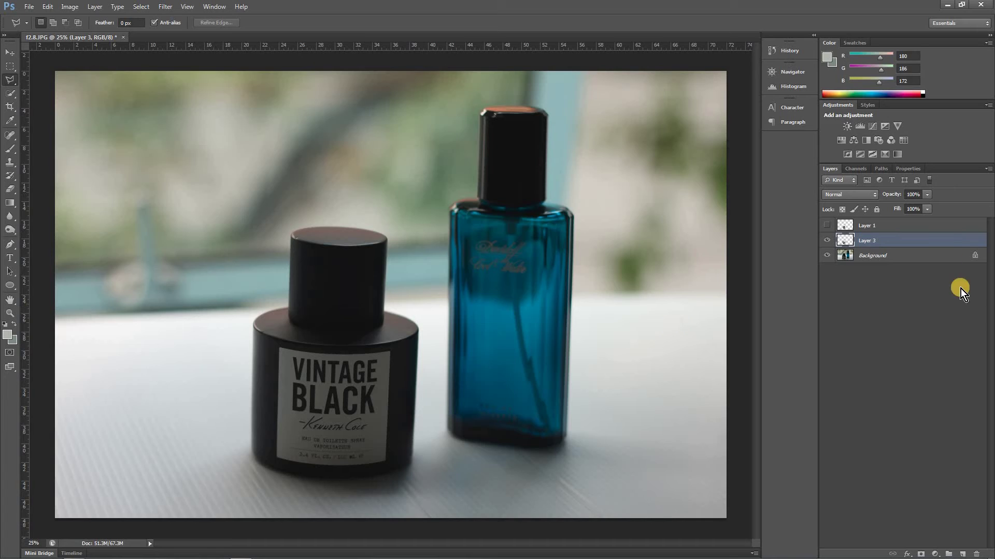
click(903, 242)
key(ctrl+l)
drag(751, 272, 649, 271)
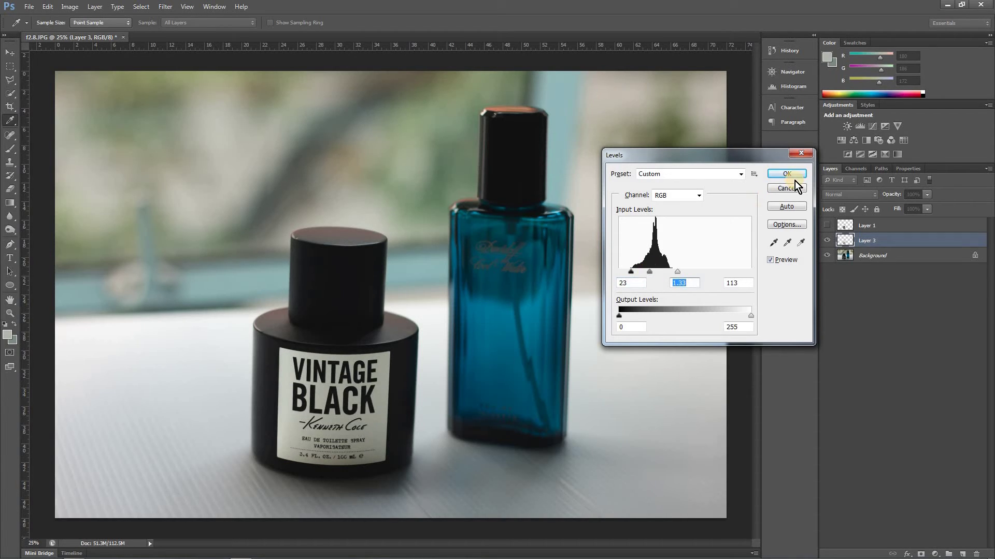
click(779, 172)
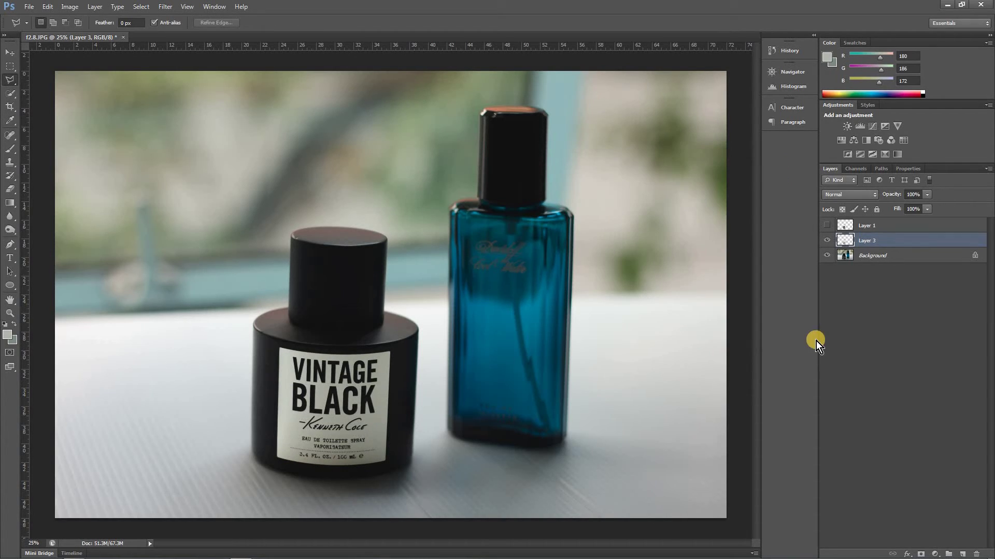
Step: Compare the label on Layer 1 with the brightened Layer 3 and examine Layer 3's cut-out lettering against transparency and the Background
click(827, 241)
click(826, 227)
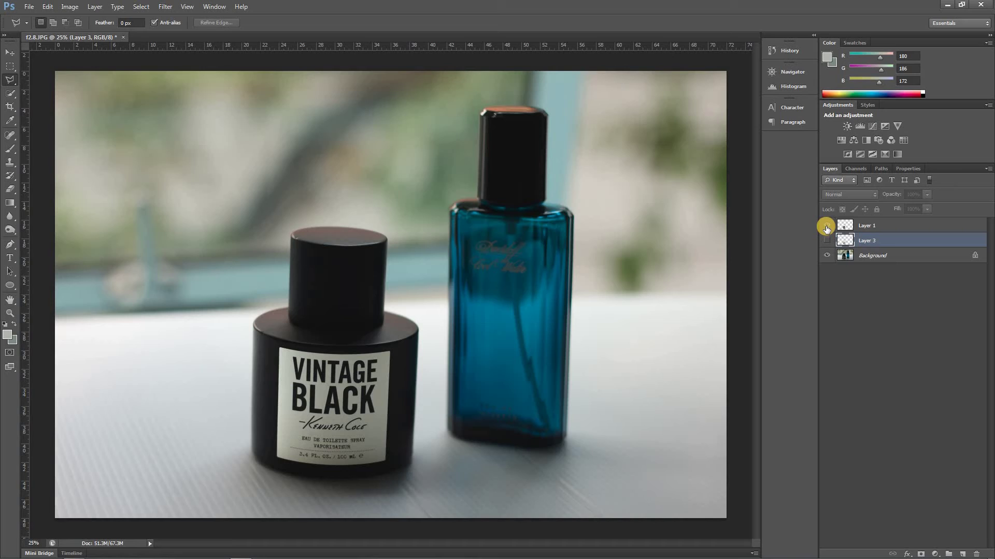
click(826, 227)
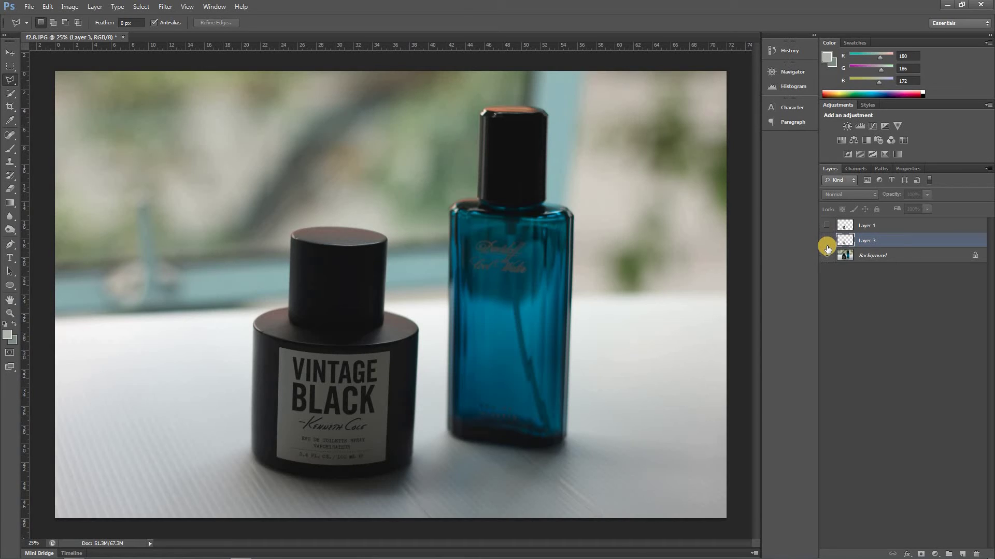
click(826, 227)
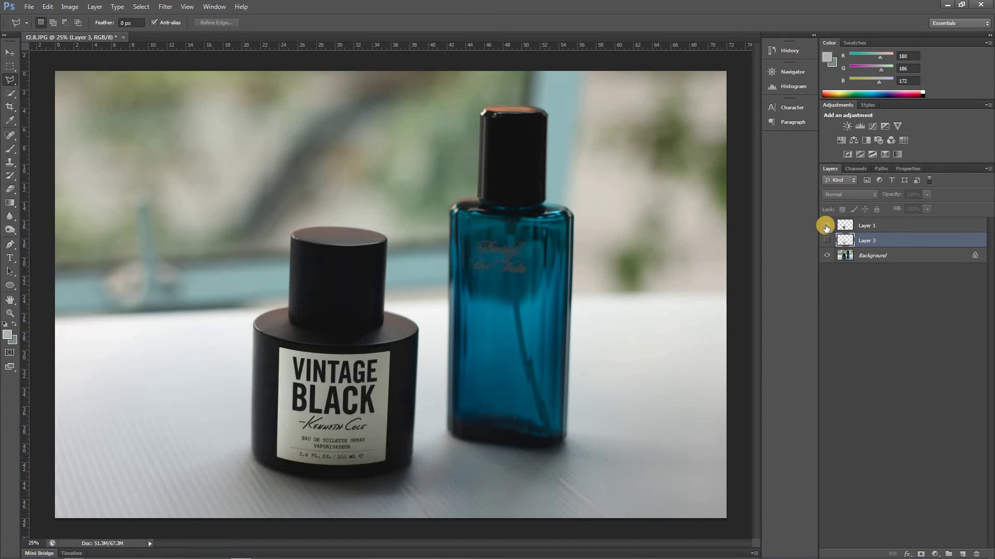
click(828, 258)
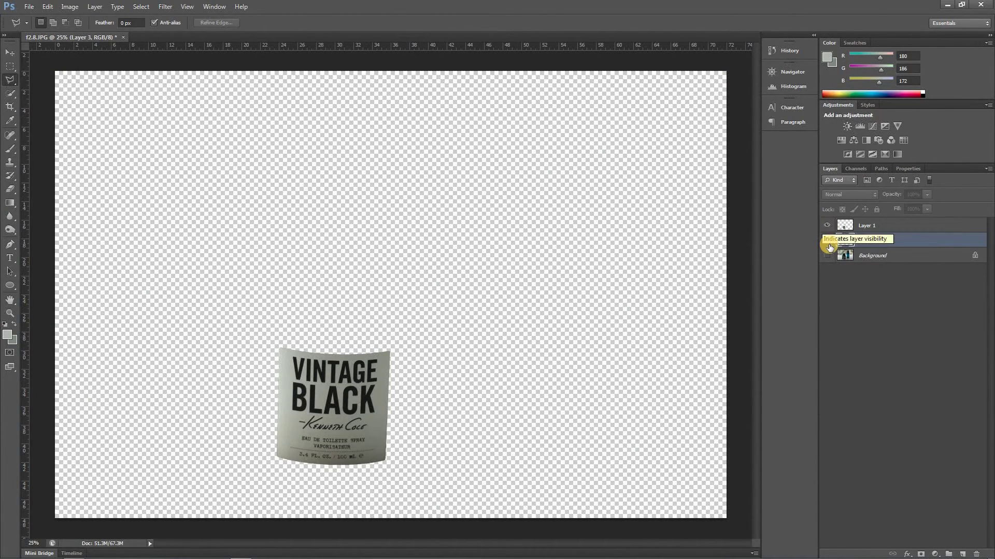
click(826, 242)
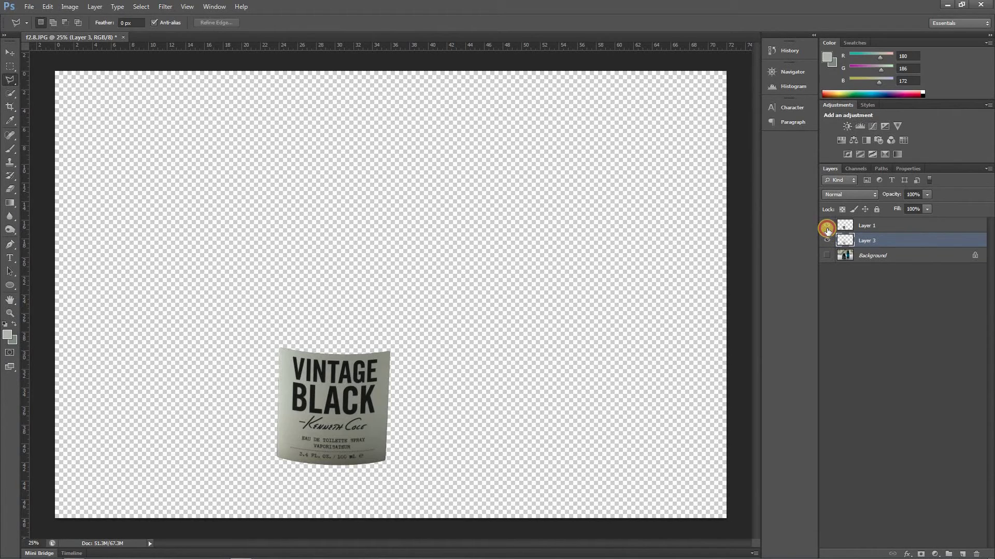
click(826, 227)
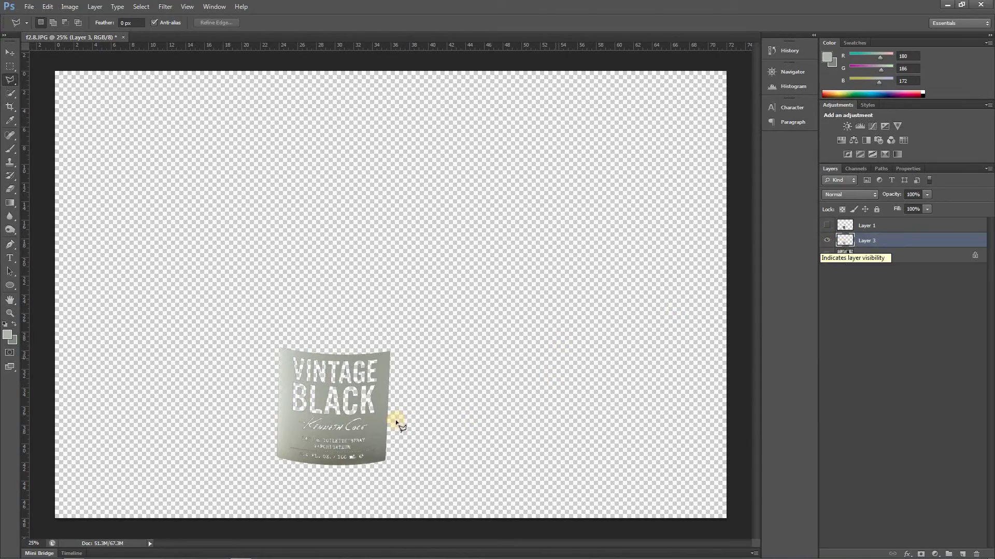
mouse_move(358, 410)
mouse_down()
mouse_move(404, 425)
mouse_move(362, 400)
mouse_up()
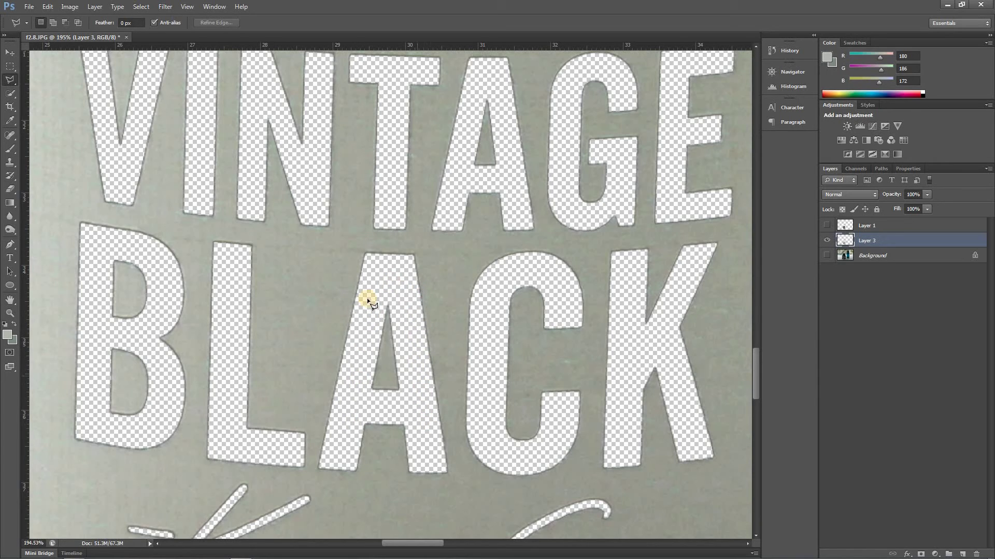
click(827, 255)
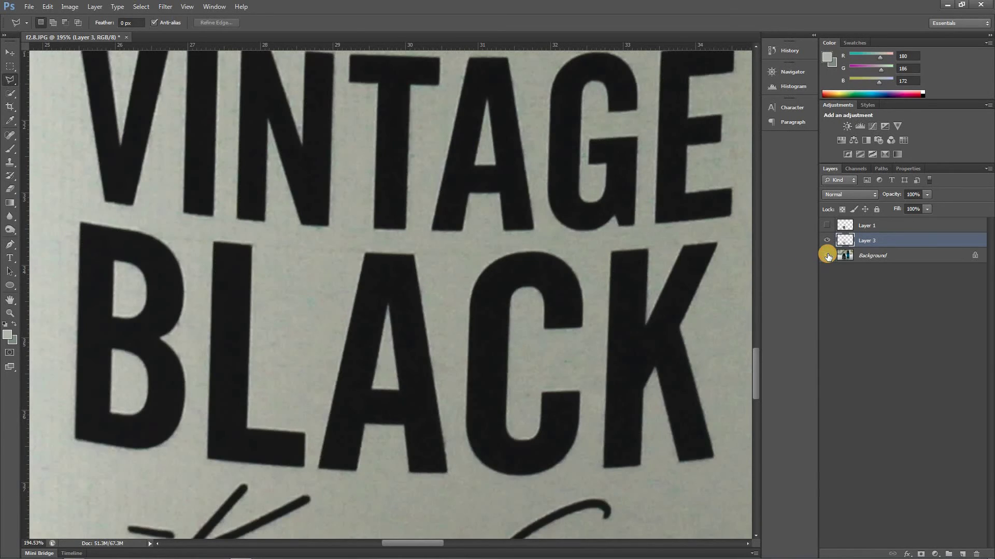
click(896, 257)
key(ctrl+l)
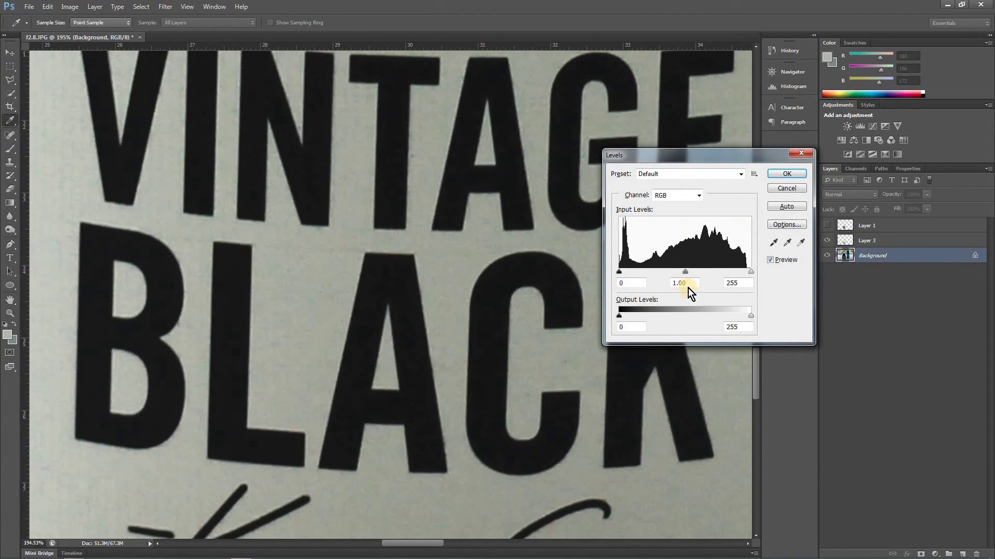
drag(689, 273, 653, 276)
drag(704, 279, 714, 279)
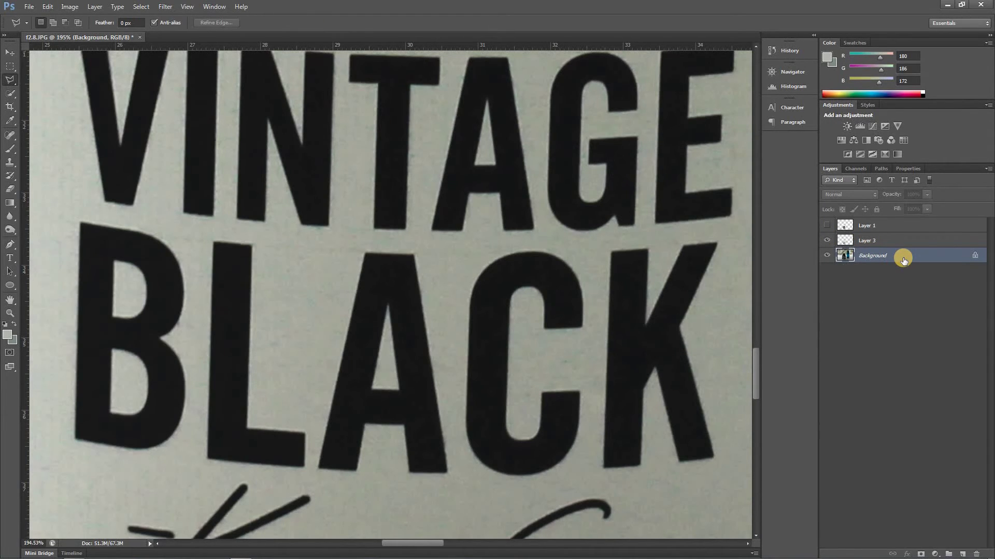
Step: Darken the Background layer with Levels by setting the midtone input level to 0.23
click(904, 260)
key(ctrl+l)
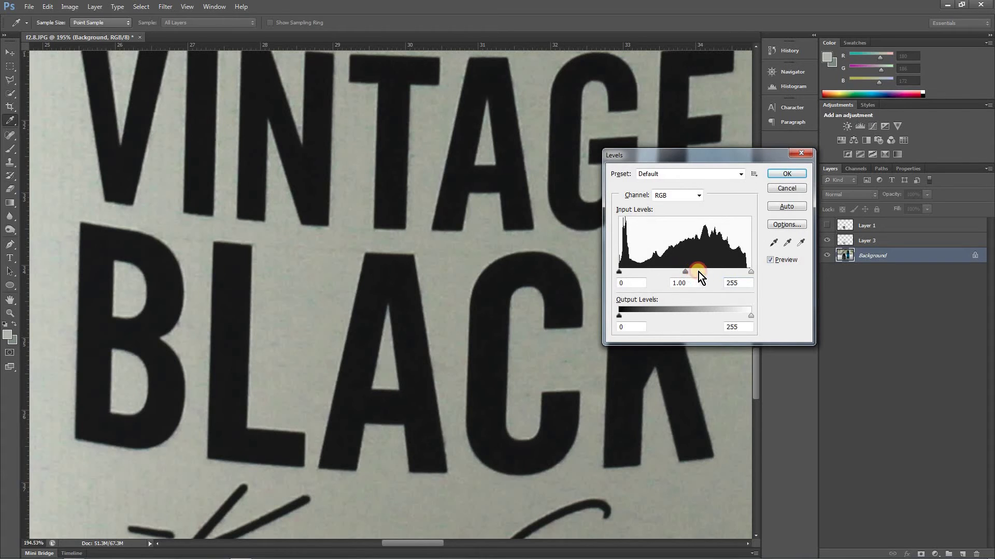
drag(698, 272, 752, 272)
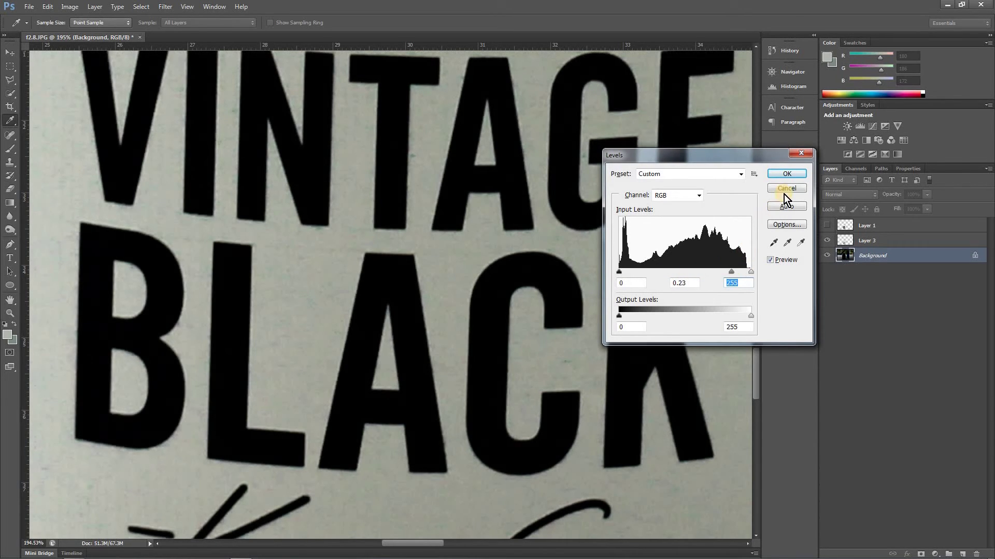
click(786, 173)
alt+click(560, 266)
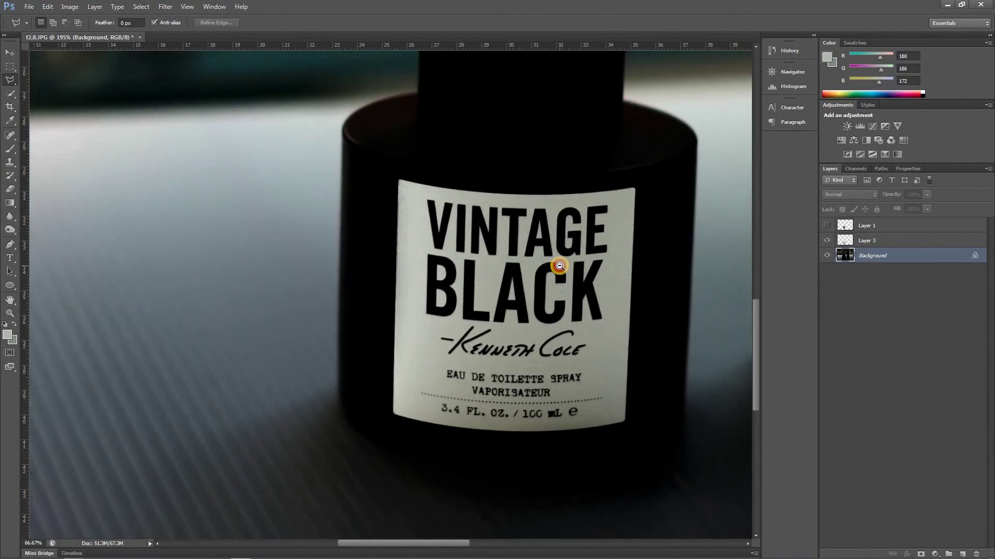
alt+click(560, 266)
alt+click(559, 265)
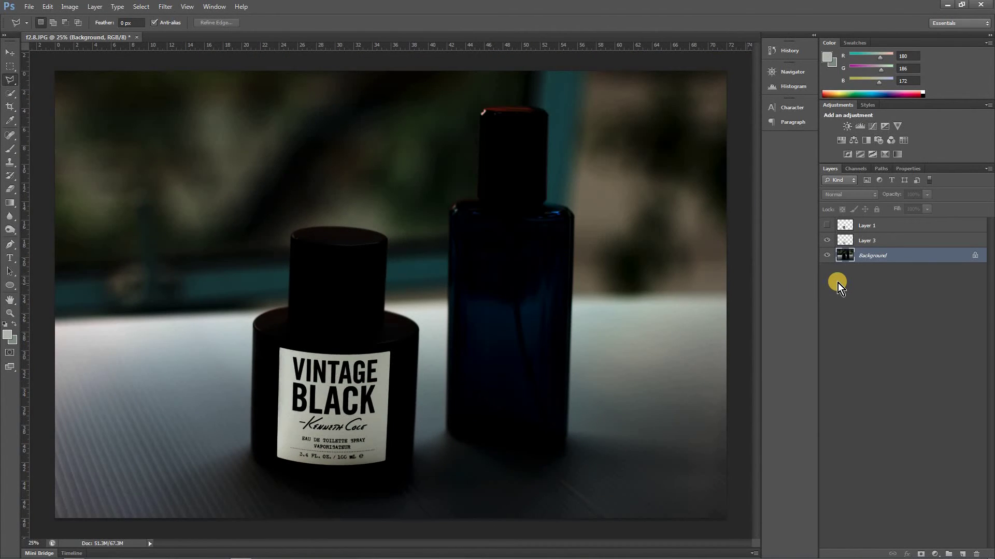
Step: Hide the Background layer and view the label cut-outs on Layer 1 and Layer 3 one at a time
click(904, 257)
click(827, 255)
click(827, 227)
alt+click(826, 226)
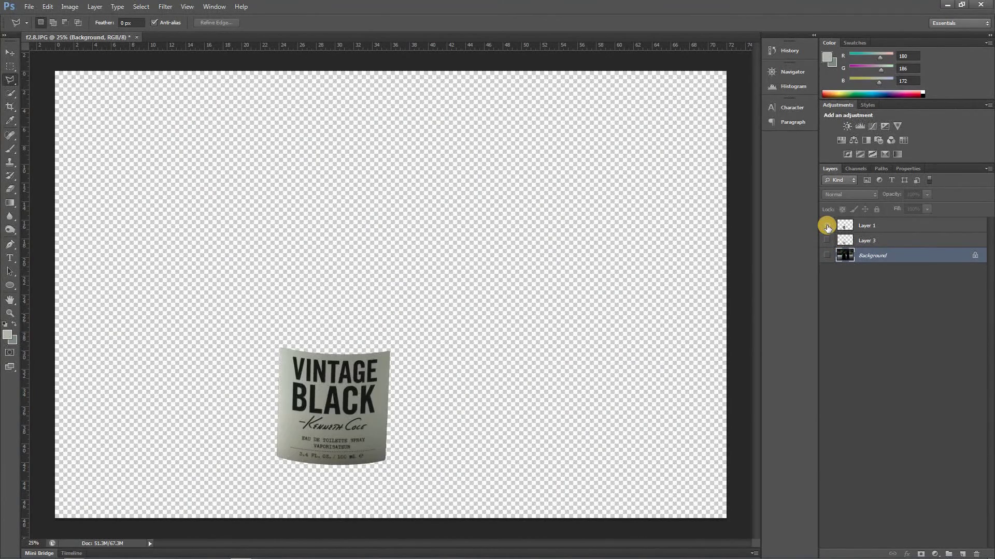
click(827, 226)
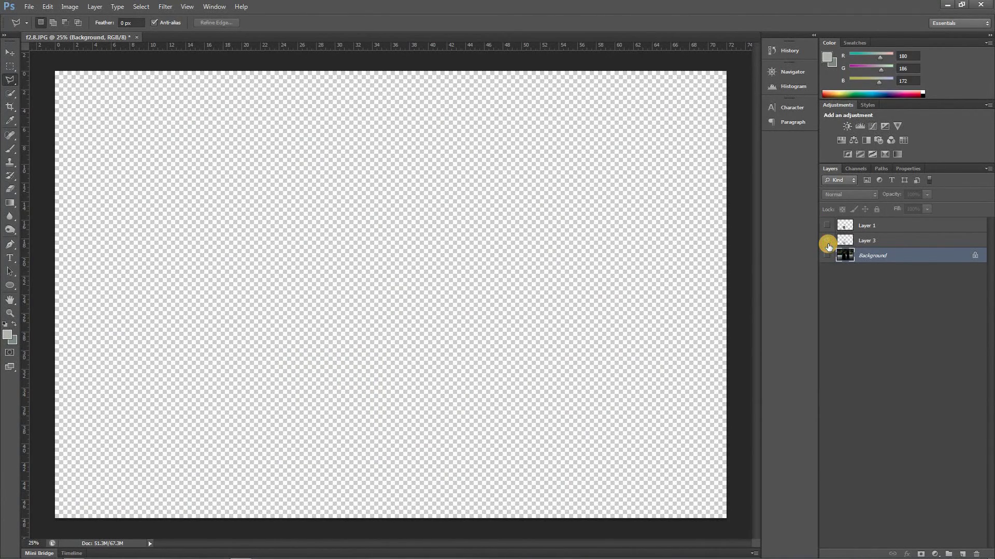
click(828, 243)
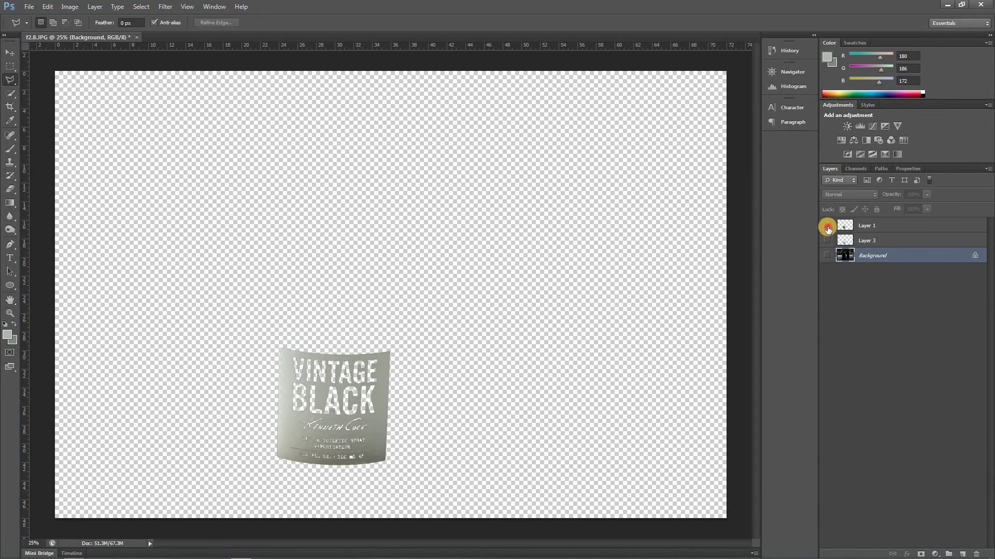
alt+click(827, 226)
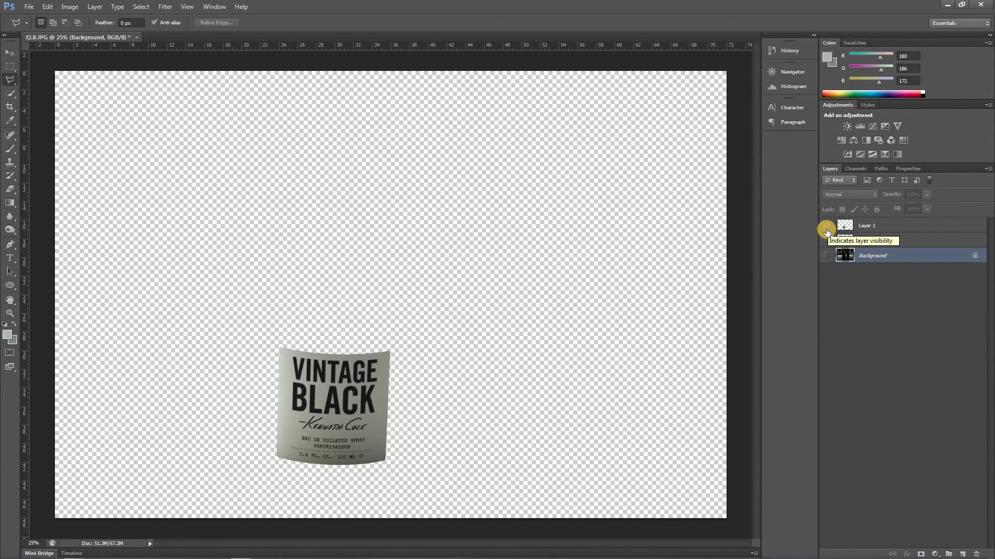
drag(826, 226, 827, 244)
click(827, 244)
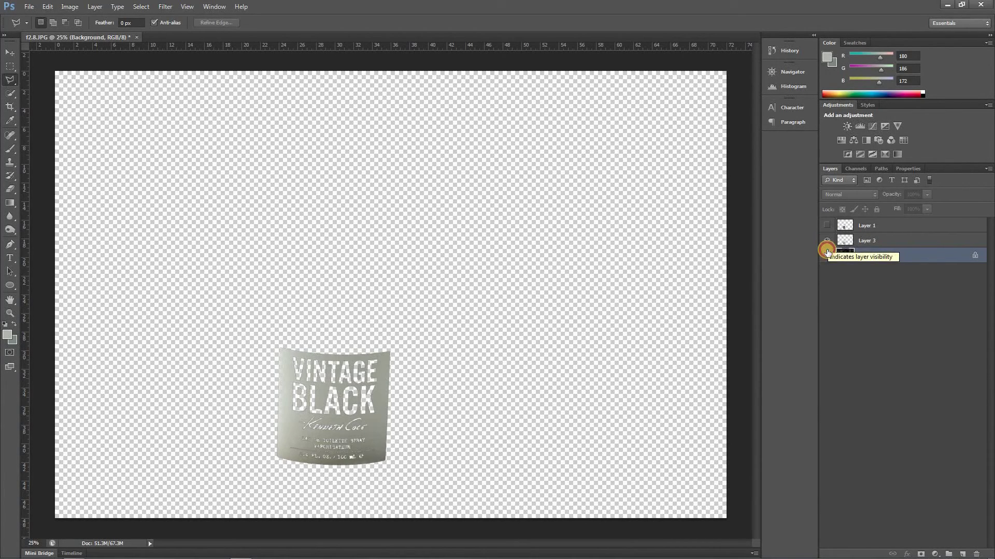
Step: Hide Layer 3 and show only the darkened Background layer
click(828, 244)
click(827, 257)
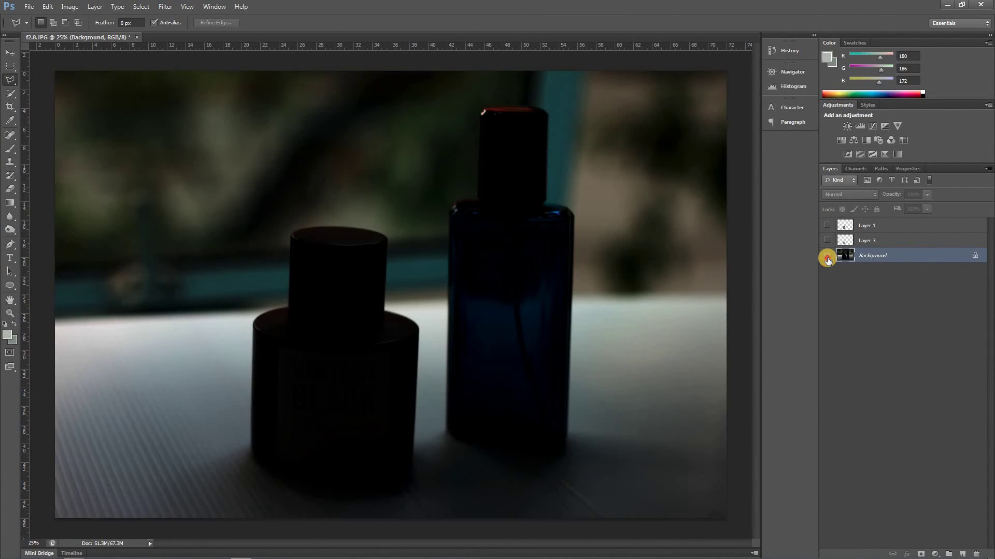
click(828, 258)
click(827, 257)
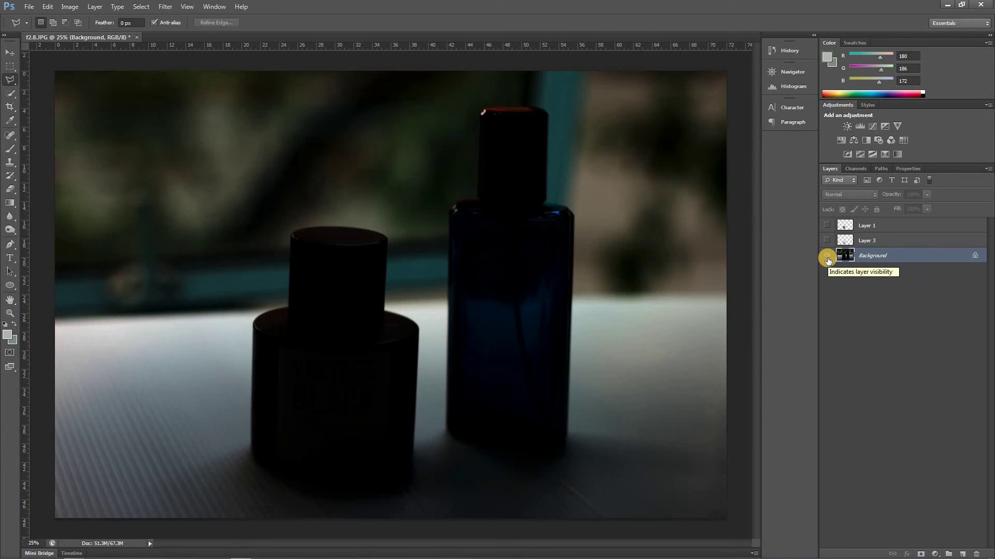
Step: Try to brighten the darkened Background layer with Levels using a midtone input level of 2.52
key(ctrl+l)
drag(700, 275, 633, 272)
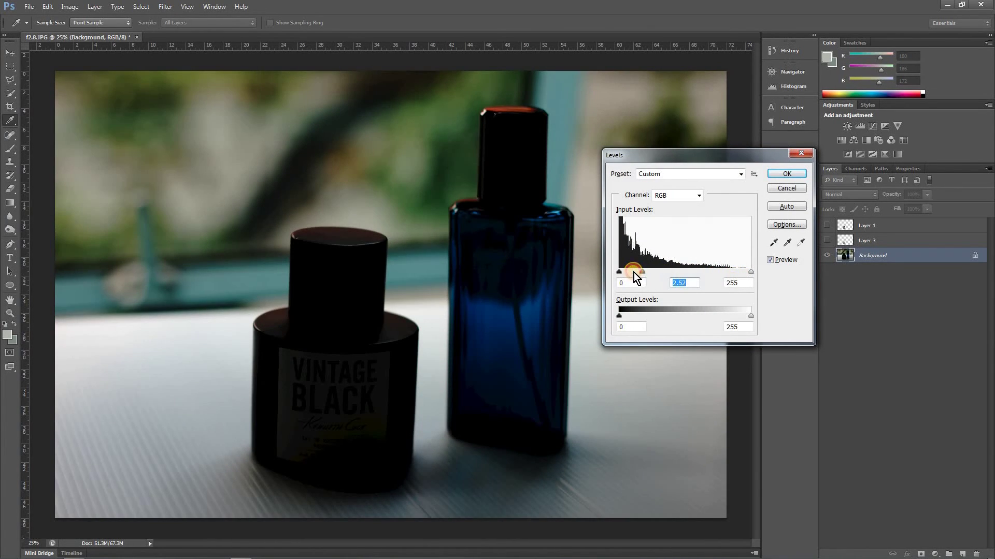
click(786, 189)
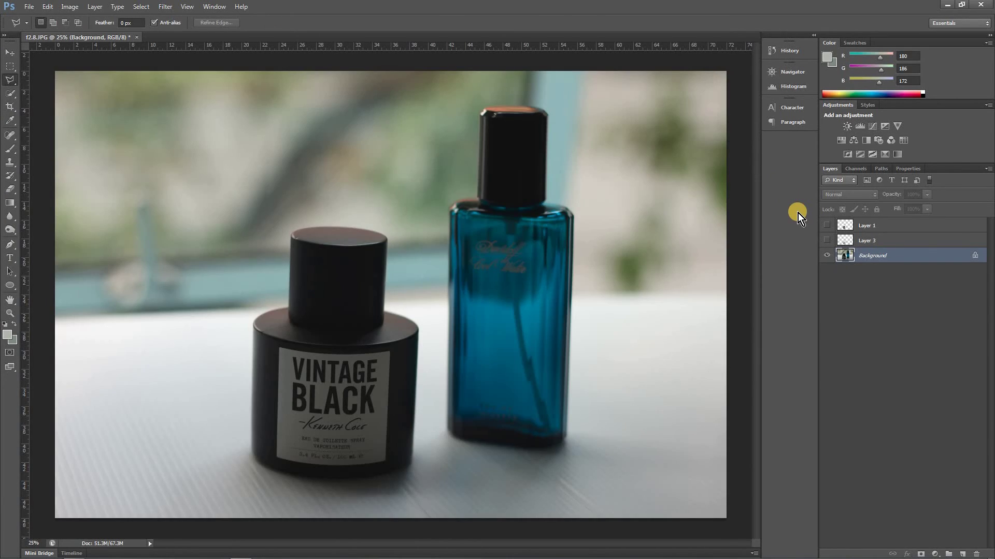
Step: Compare the Layer 3 and Layer 1 labels over the Background photo by toggling their visibility, leaving both hidden
click(827, 240)
click(827, 226)
click(827, 241)
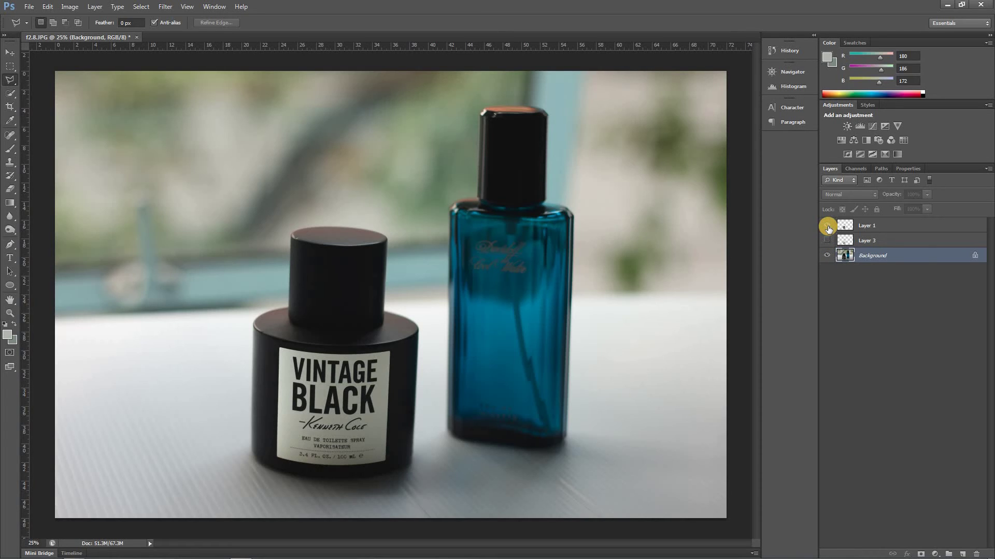
click(827, 226)
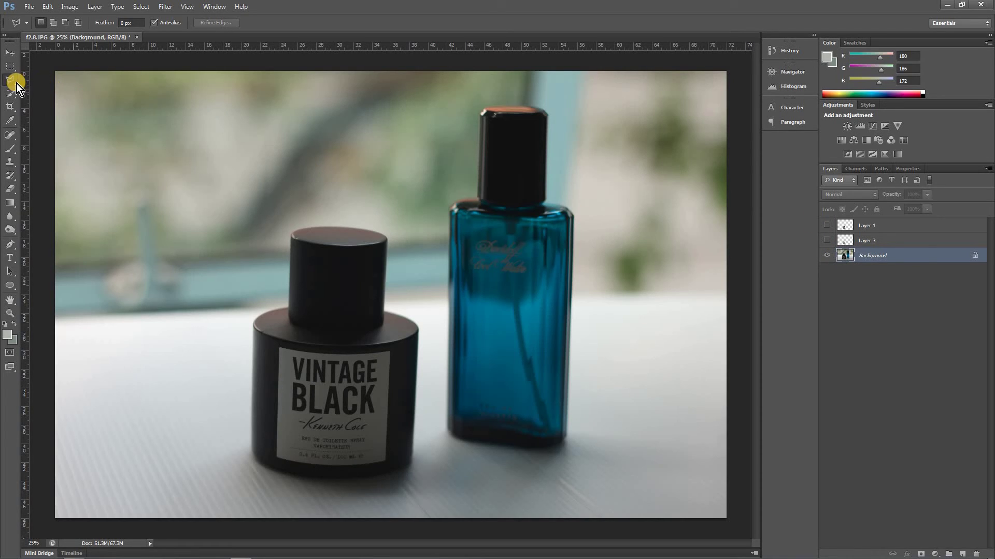
Step: Switch to the freehand Lasso tool and draw a rounded selection on the short bottle's black cap
drag(17, 83, 59, 95)
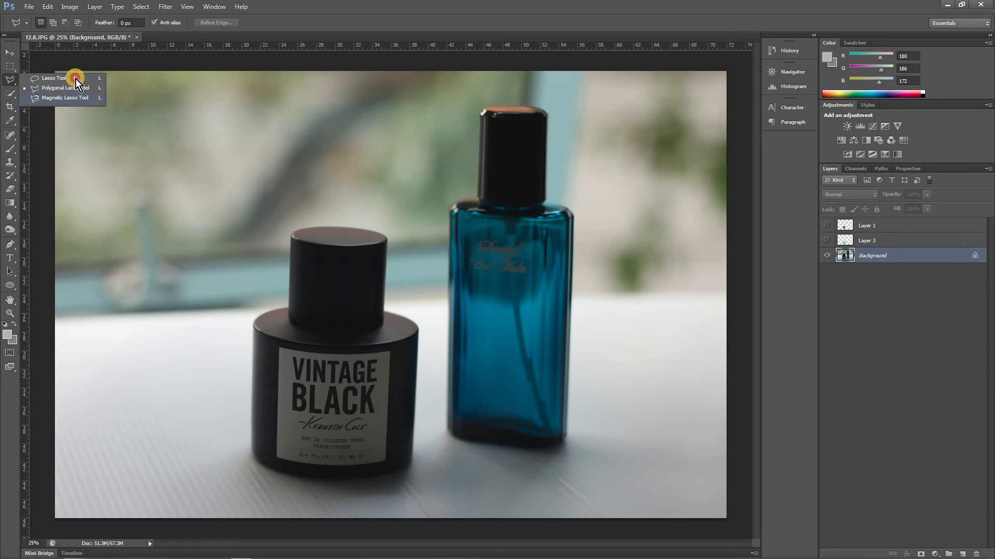
drag(77, 89, 78, 89)
click(917, 301)
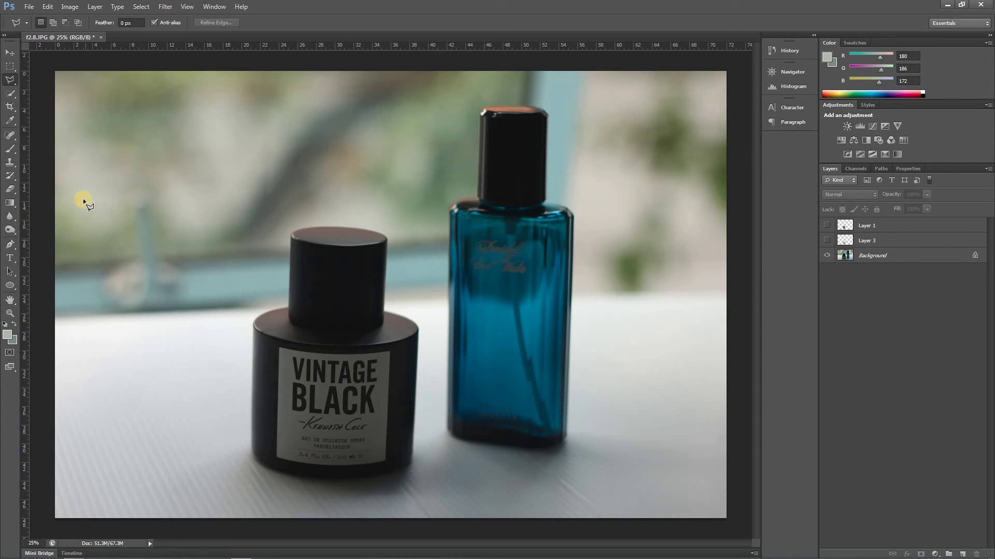
drag(13, 80, 63, 80)
mouse_move(316, 291)
mouse_down()
mouse_move(366, 311)
mouse_move(382, 252)
mouse_move(323, 285)
mouse_move(428, 245)
mouse_move(388, 229)
mouse_up()
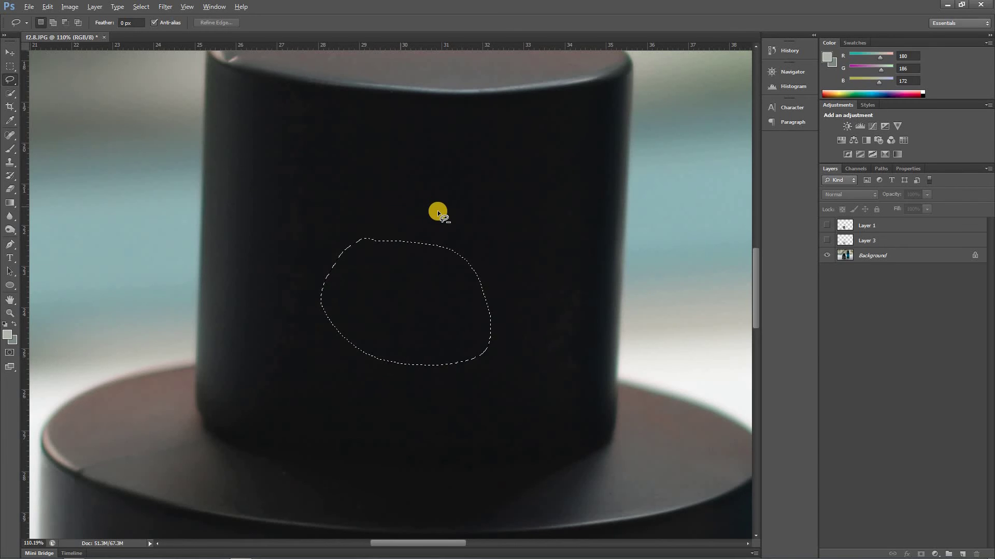
Step: Practise subtracting areas from and adding areas to the lasso selection on the cap, and deselect it
key(alt)
mouse_move(394, 287)
mouse_down()
mouse_move(461, 215)
mouse_move(438, 209)
mouse_up()
key(shift)
mouse_move(417, 275)
mouse_down()
mouse_move(453, 307)
mouse_move(431, 324)
mouse_up()
mouse_move(355, 261)
mouse_down()
mouse_move(397, 189)
mouse_move(426, 248)
mouse_move(433, 320)
mouse_move(469, 249)
mouse_move(443, 319)
mouse_move(369, 234)
mouse_move(465, 204)
mouse_move(438, 341)
mouse_move(467, 316)
mouse_move(448, 335)
mouse_move(393, 243)
mouse_up()
mouse_move(318, 262)
mouse_down()
mouse_move(403, 310)
mouse_move(422, 219)
mouse_move(438, 320)
mouse_up()
click(277, 158)
Step: Compare the label up close on Layer 1, Layer 3 and the Background by toggling layer visibility, ending with all layers hidden
click(828, 241)
click(826, 226)
drag(498, 304, 499, 63)
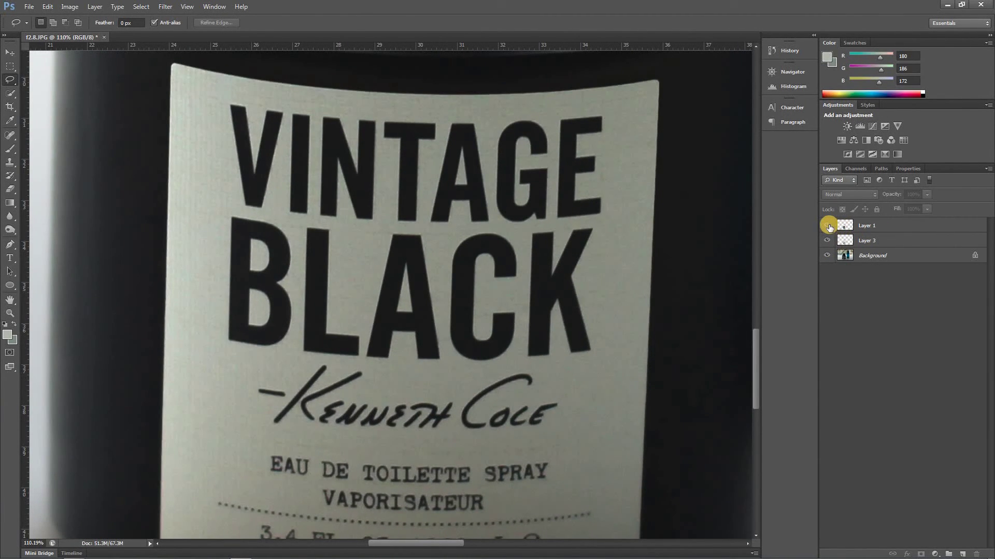
click(827, 226)
click(827, 255)
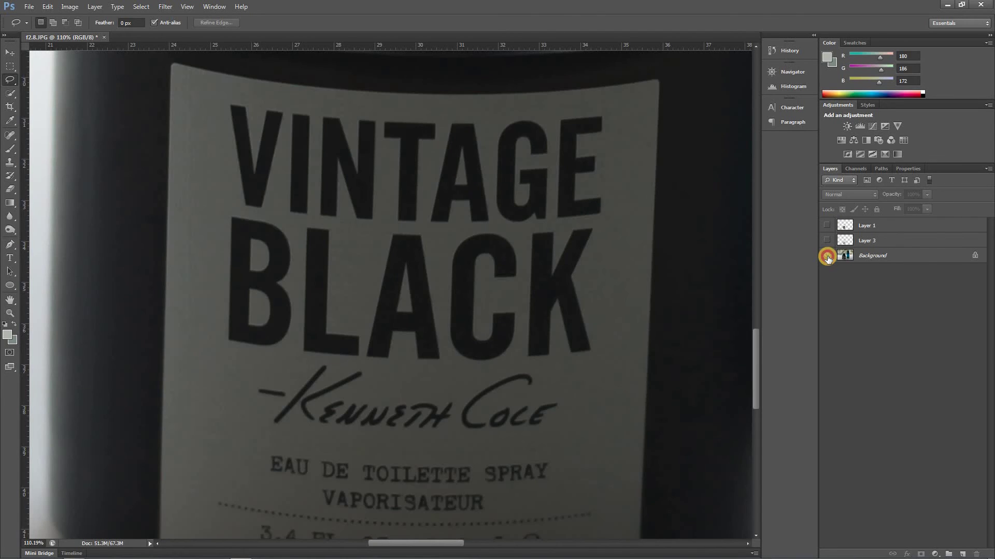
click(827, 240)
click(828, 241)
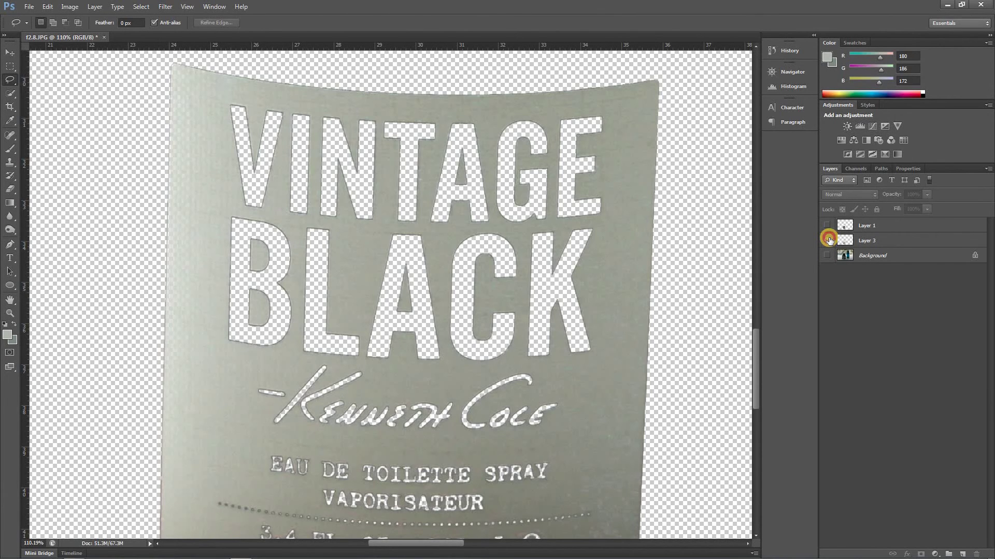
click(828, 240)
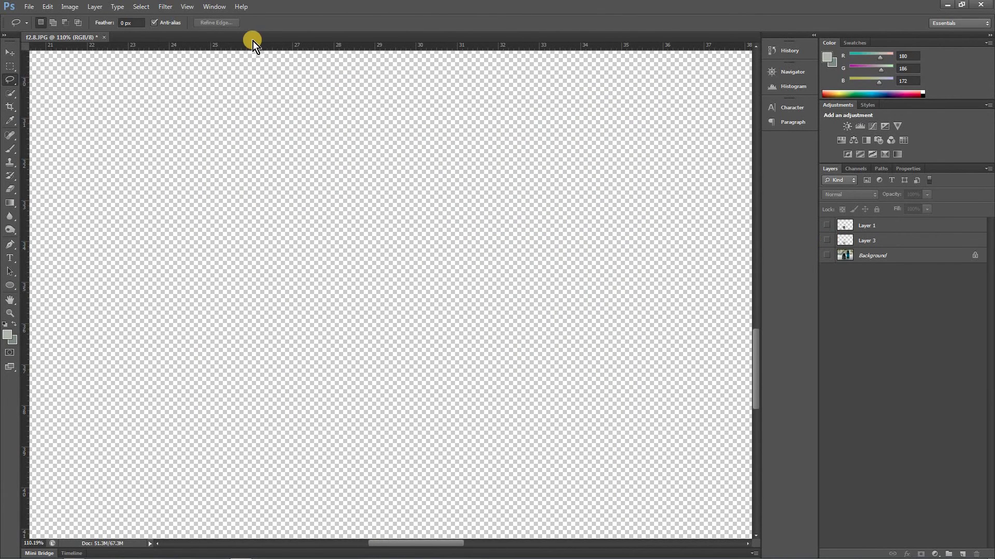
Step: Select the black lettering color on the Background layer with Color Range, sampling a label letter at fuzziness 51
click(147, 9)
click(155, 99)
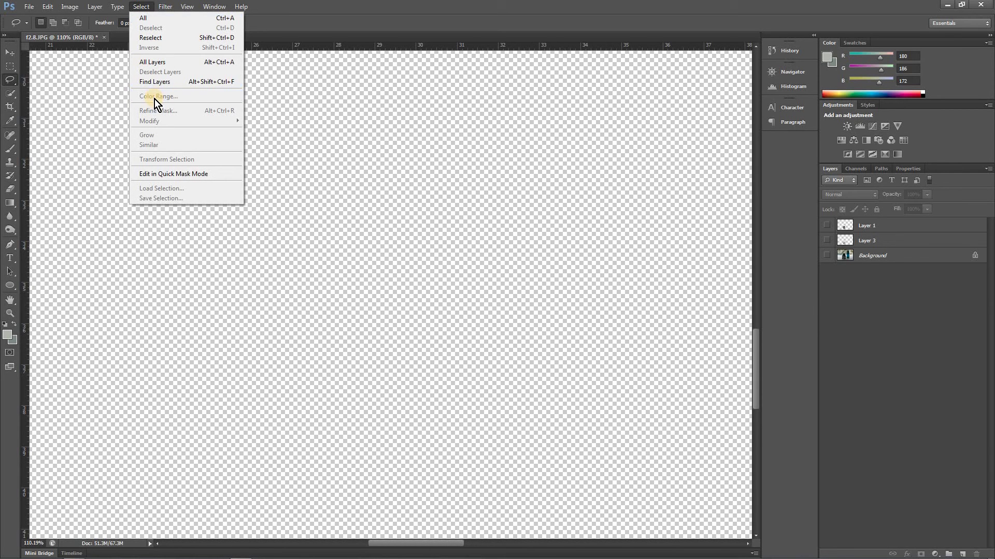
click(894, 256)
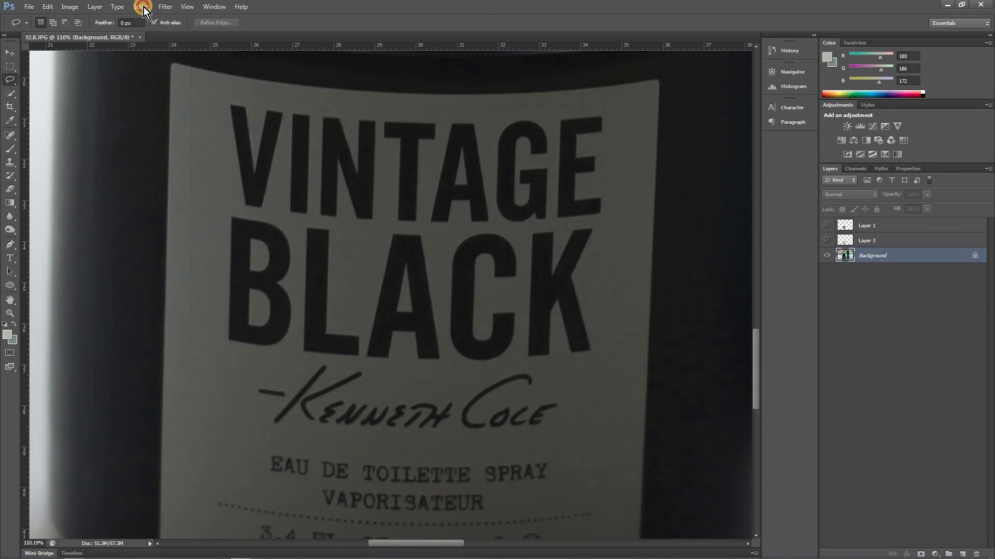
click(141, 7)
click(167, 96)
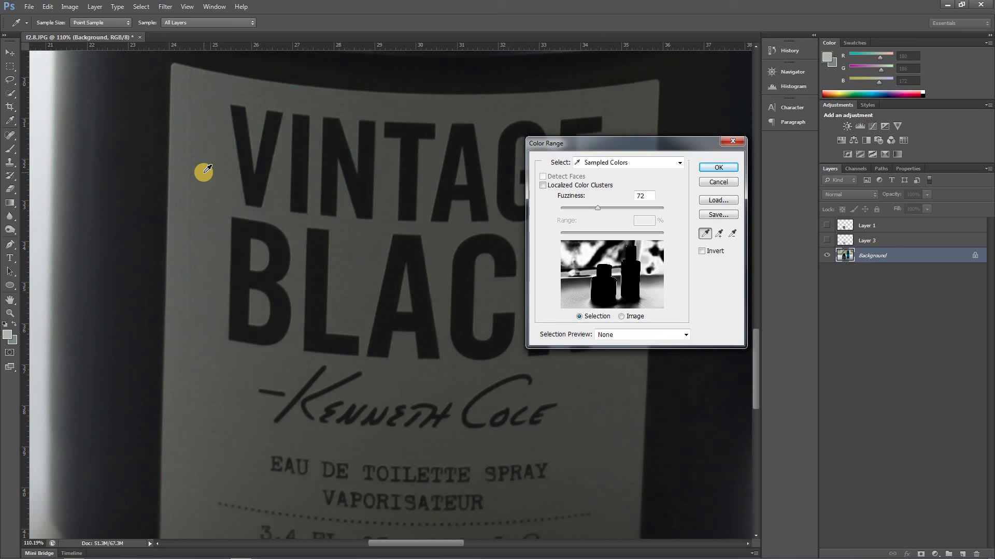
click(363, 182)
mouse_move(597, 209)
mouse_down()
mouse_move(627, 211)
mouse_move(592, 211)
mouse_up()
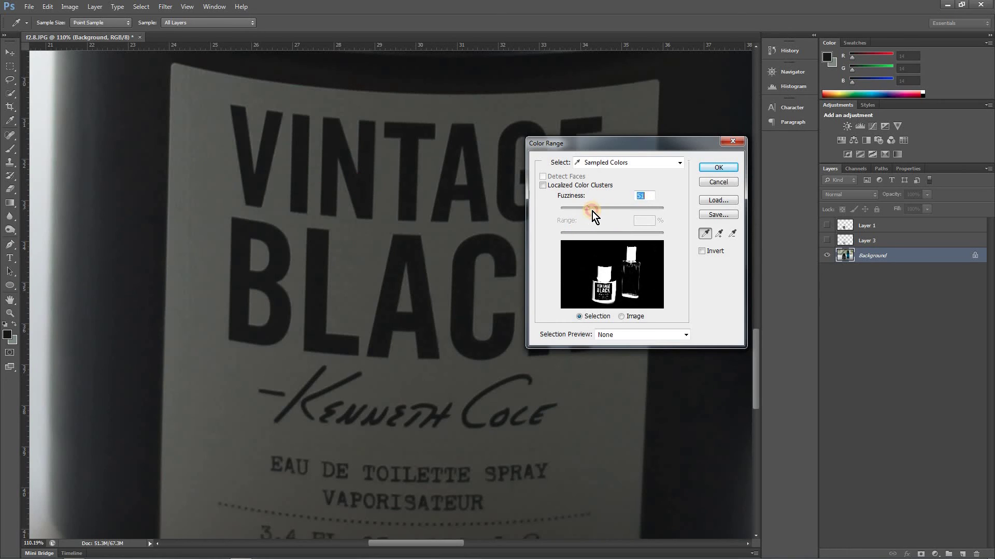
click(716, 167)
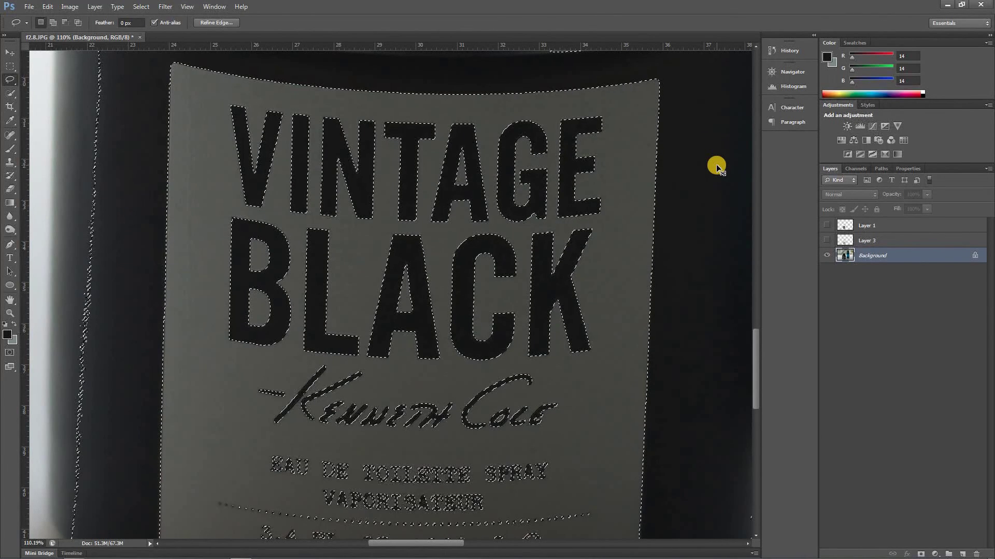
Step: Copy the selected black areas onto a new layer and hide the Background to view the whole cut-out
key(ctrl+j)
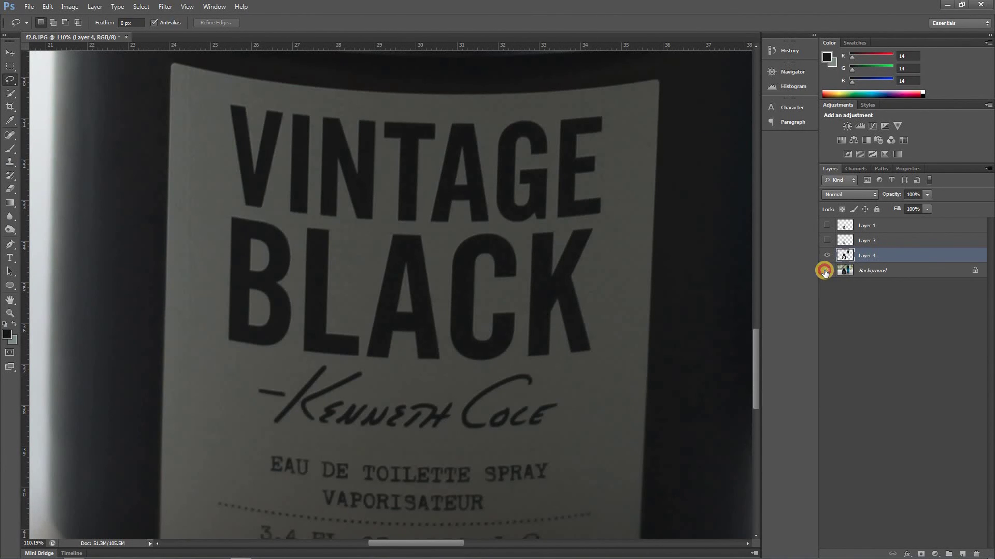
click(827, 270)
alt+click(455, 281)
alt+click(454, 282)
alt+click(454, 282)
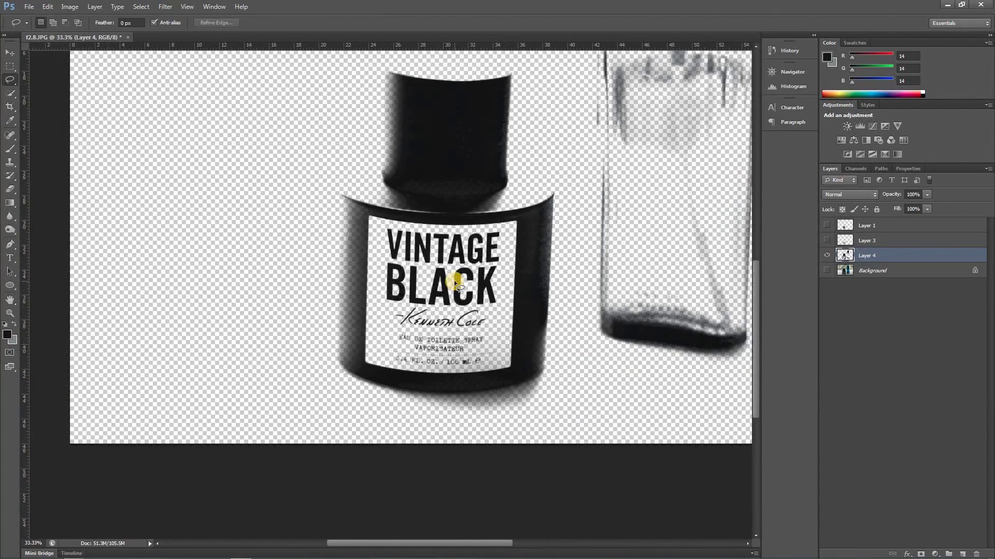
key(ctrl+0)
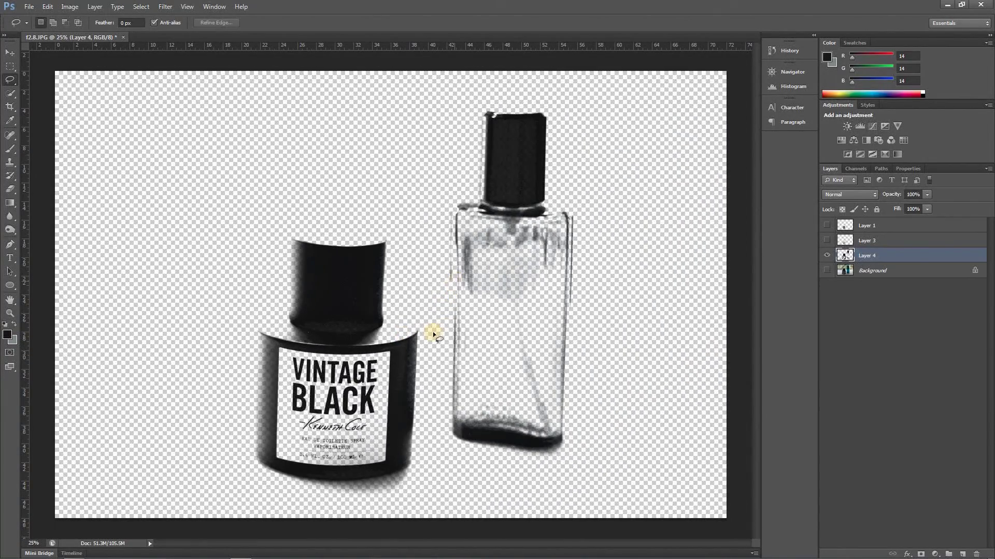
Step: Lasso the lettering inside the label on Layer 4 with the freehand Lasso tool and copy it onto a new layer
drag(408, 356, 444, 272)
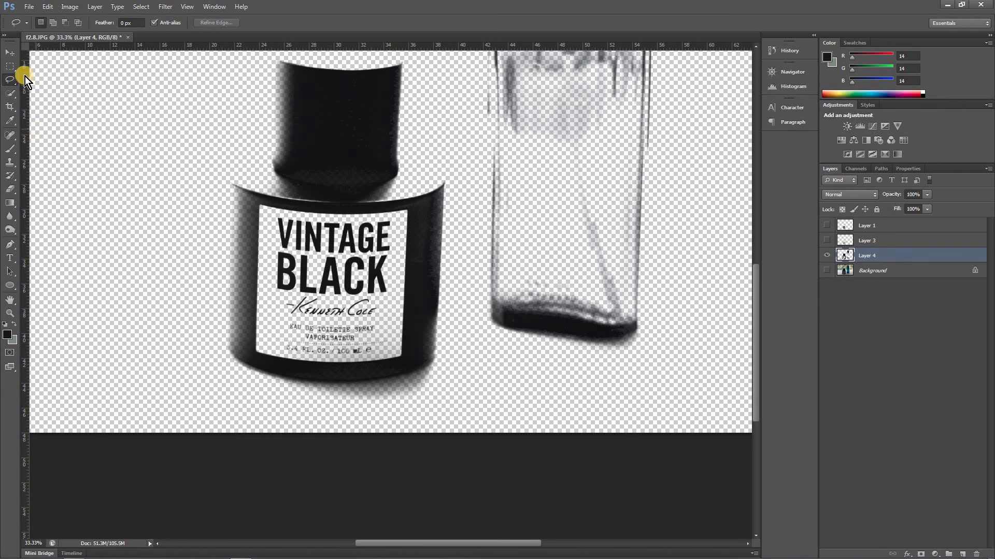
click(12, 83)
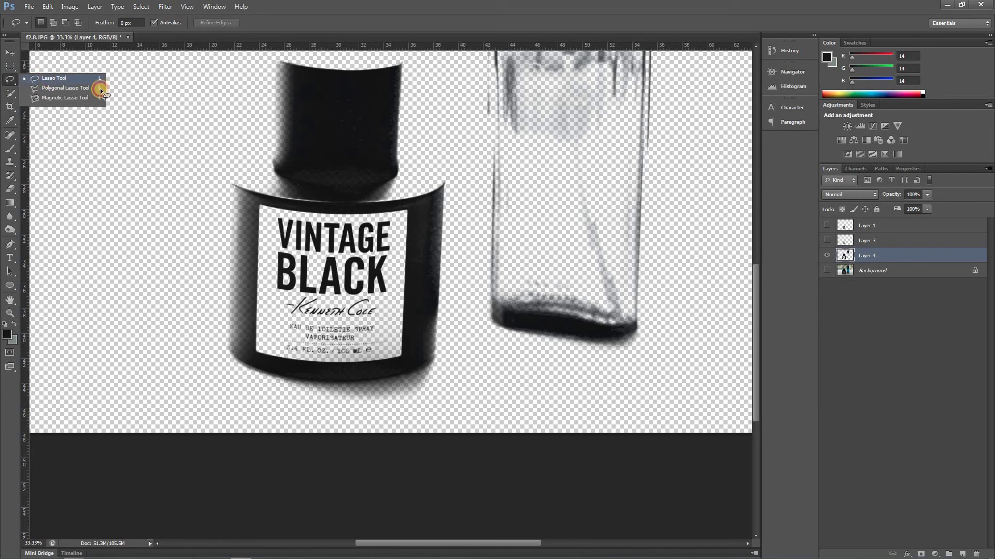
click(52, 78)
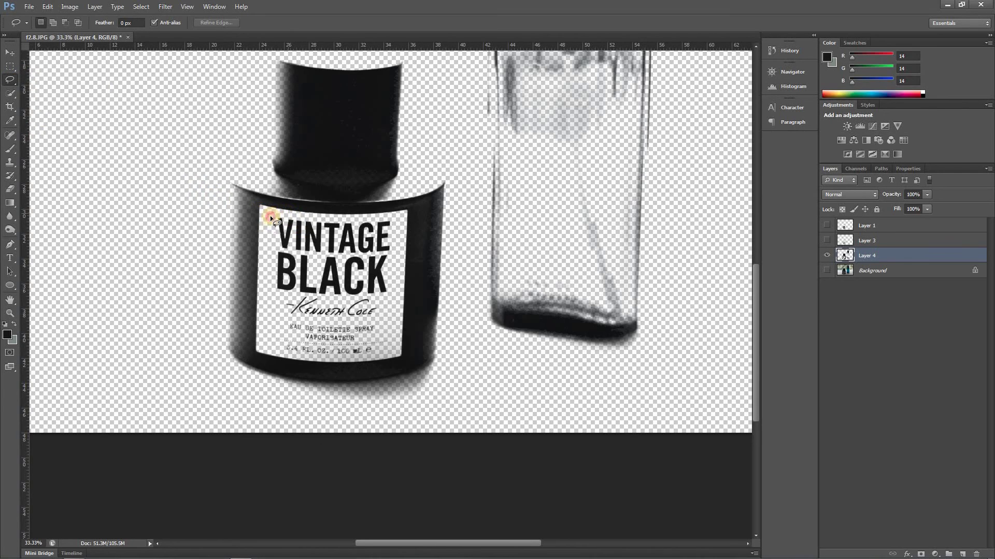
drag(265, 303, 268, 332)
drag(344, 358, 367, 361)
drag(397, 300, 392, 226)
drag(288, 215, 287, 213)
key(ctrl+j)
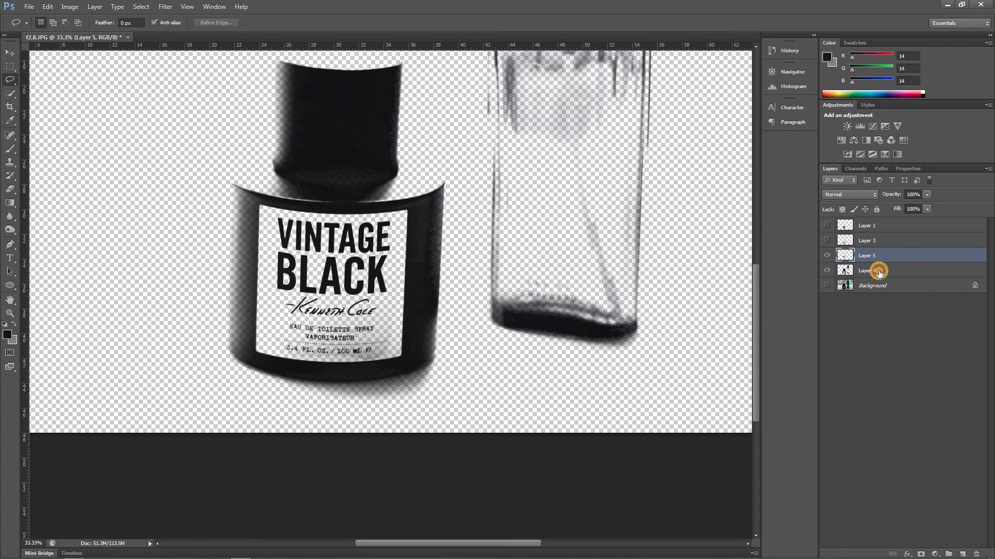
Step: Delete Layer 4, show the Background layer, and make Layer 5 with the lettering the active layer
click(879, 271)
key(Delete)
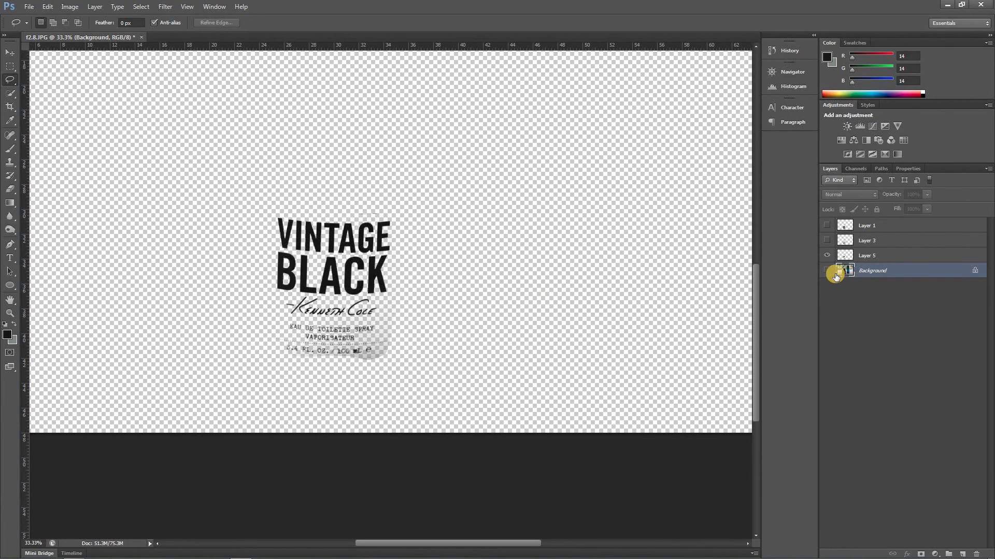
click(826, 270)
click(826, 270)
click(888, 255)
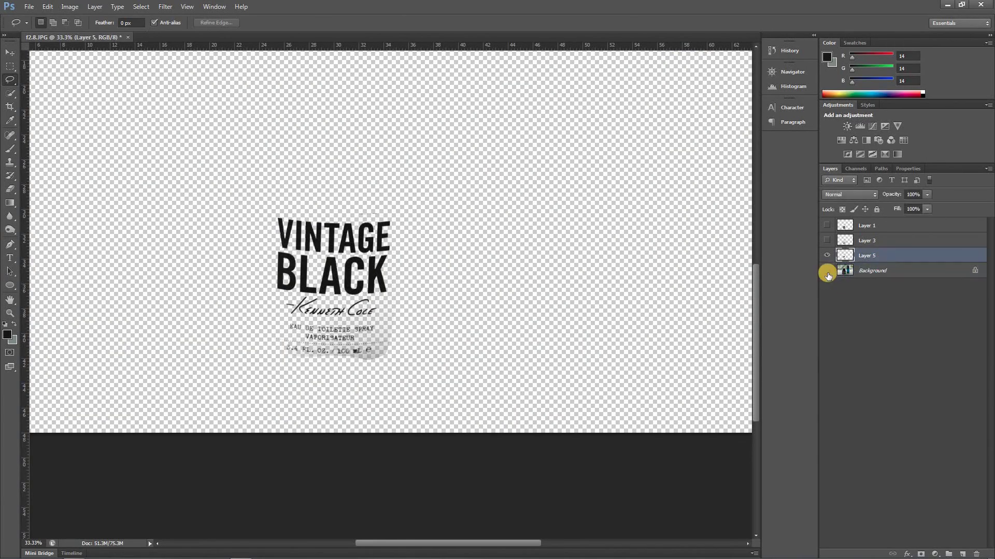
click(826, 270)
click(892, 259)
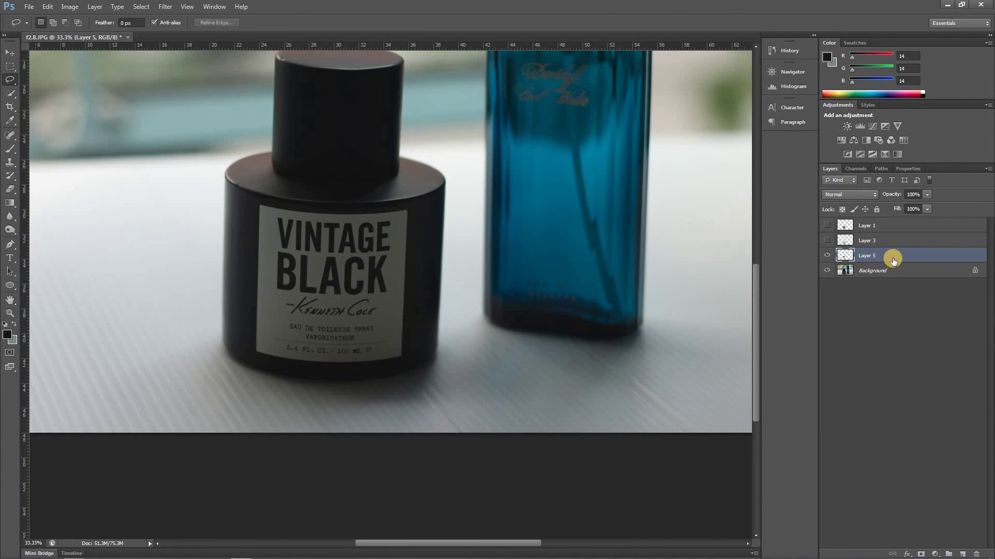
Step: Try colorizing the label lettering on Layer 5 purple with Hue/Saturation at hue 282 and saturation 92
key(ctrl+u)
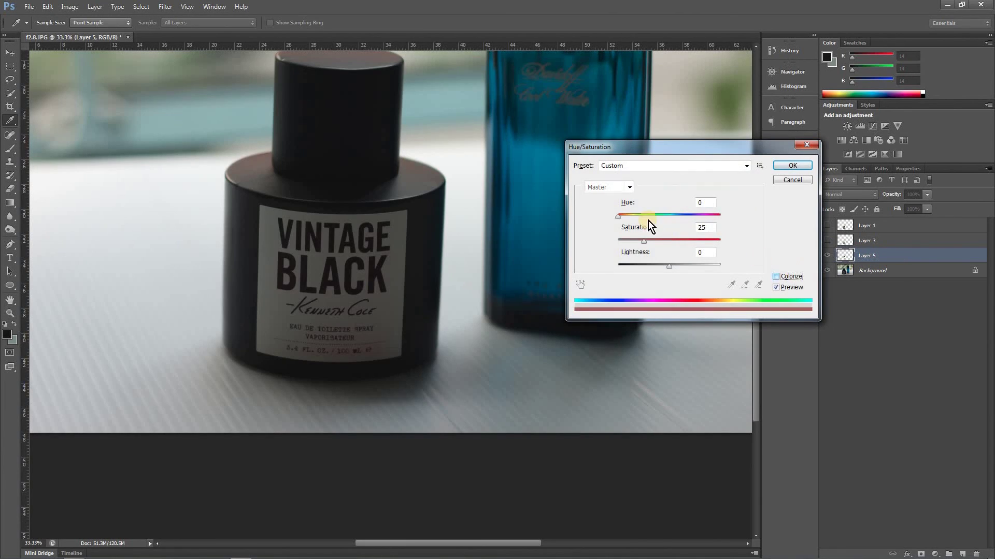
drag(645, 241, 691, 220)
click(317, 373)
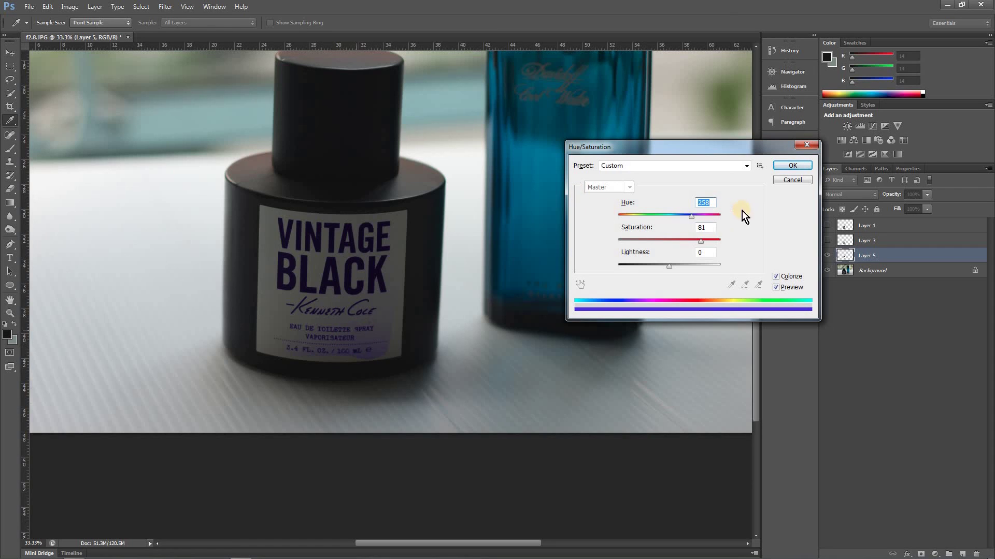
drag(667, 216, 713, 241)
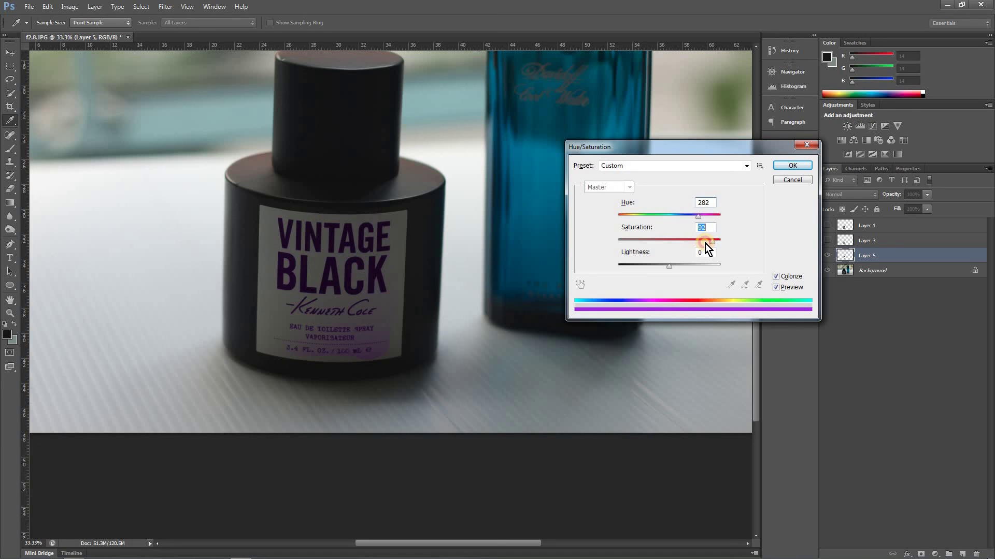
click(780, 180)
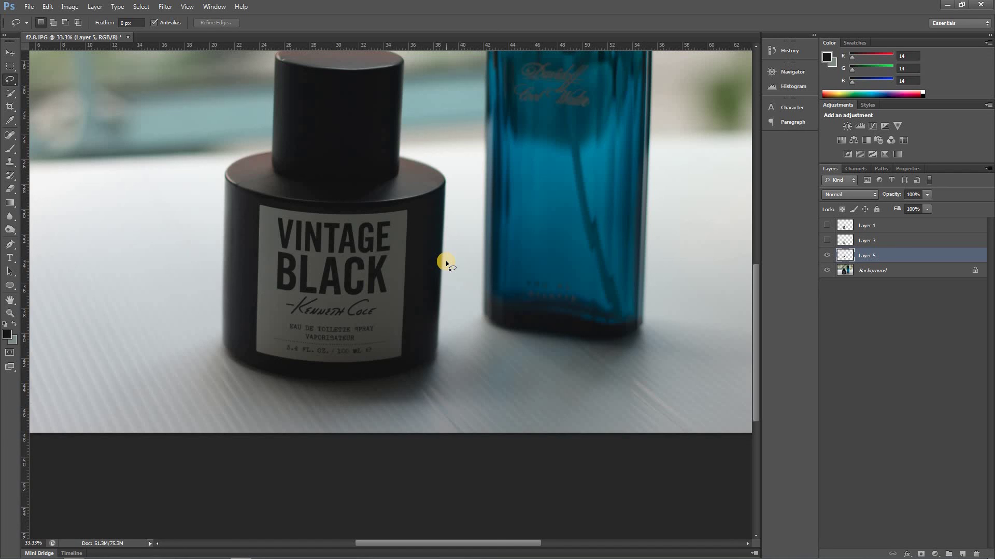
ctrl+alt+click(437, 242)
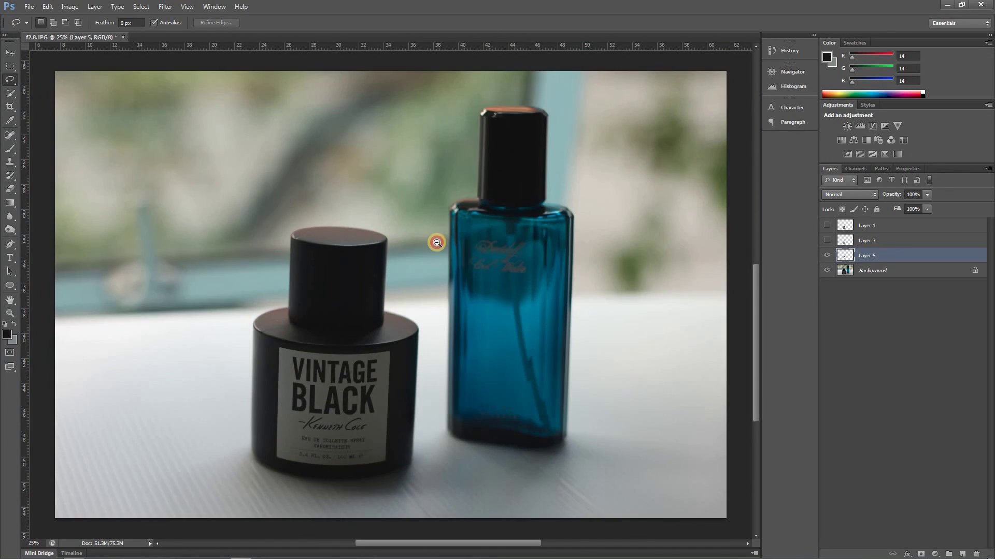
ctrl+alt+click(436, 242)
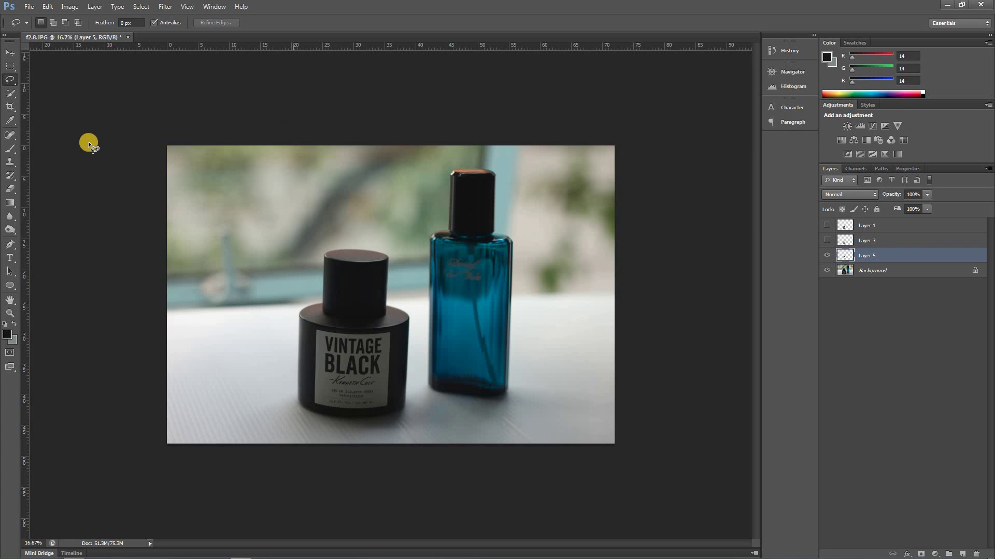
click(16, 236)
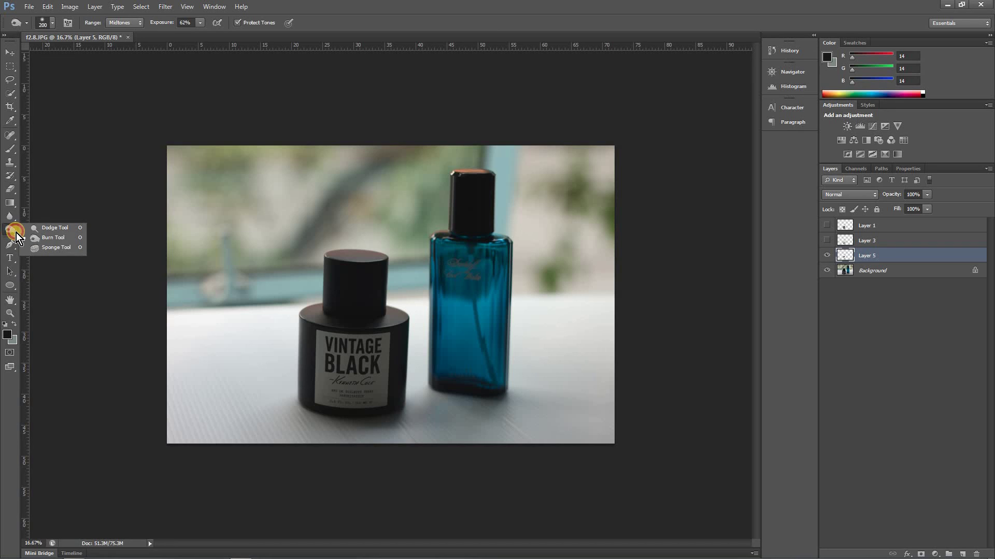
click(16, 222)
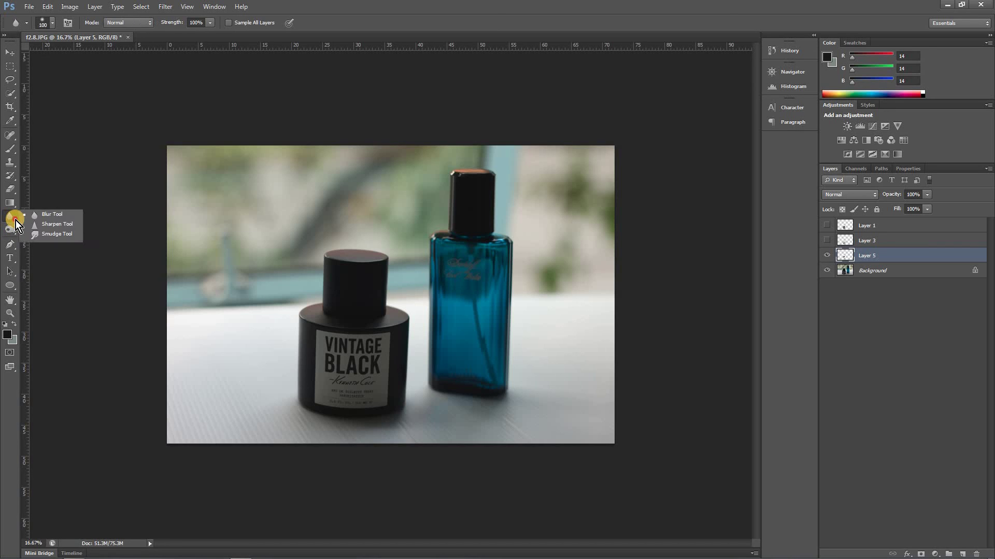